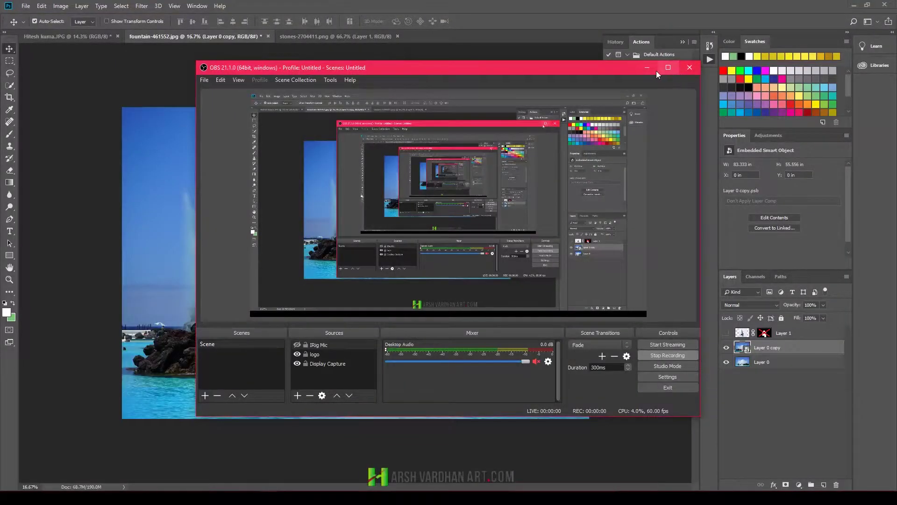
Minimize the recording window to reveal the fountain composite in Photoshop.
left_click(656, 71)
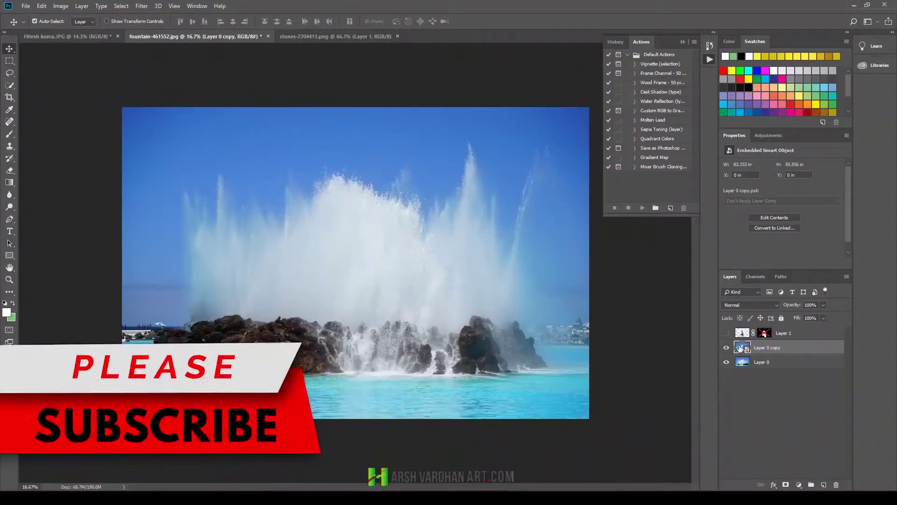
Show Layer 0 copy and Layer 1, re-enable the man's mask, and target the layer's pixels.
left_click(726, 348)
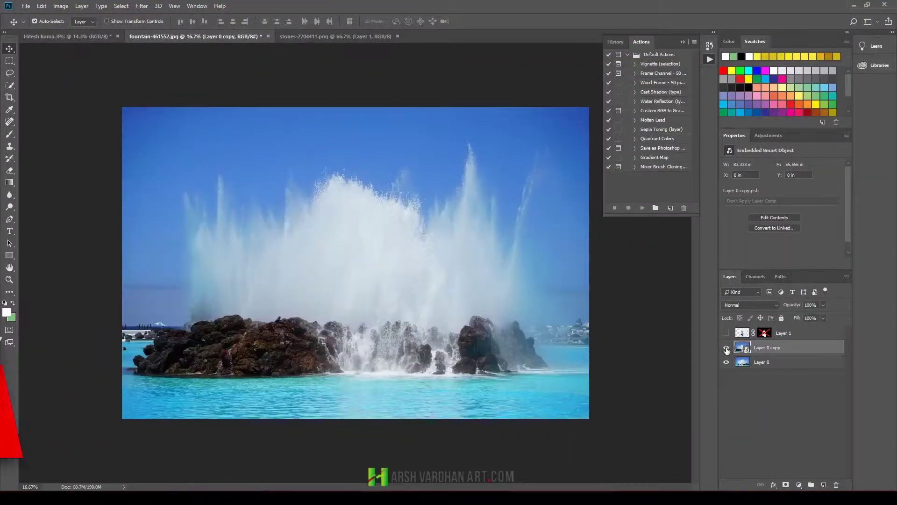
left_click(740, 333)
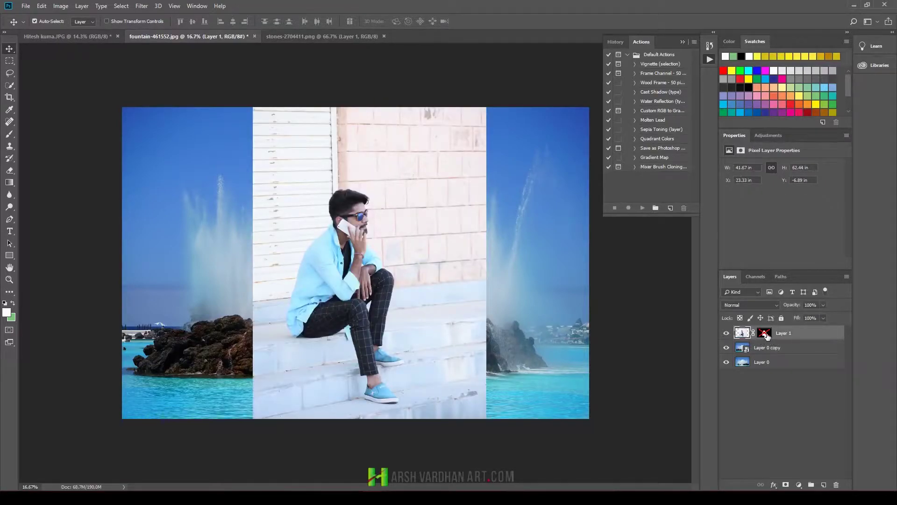
left_click(765, 334, "shift")
left_click(742, 334)
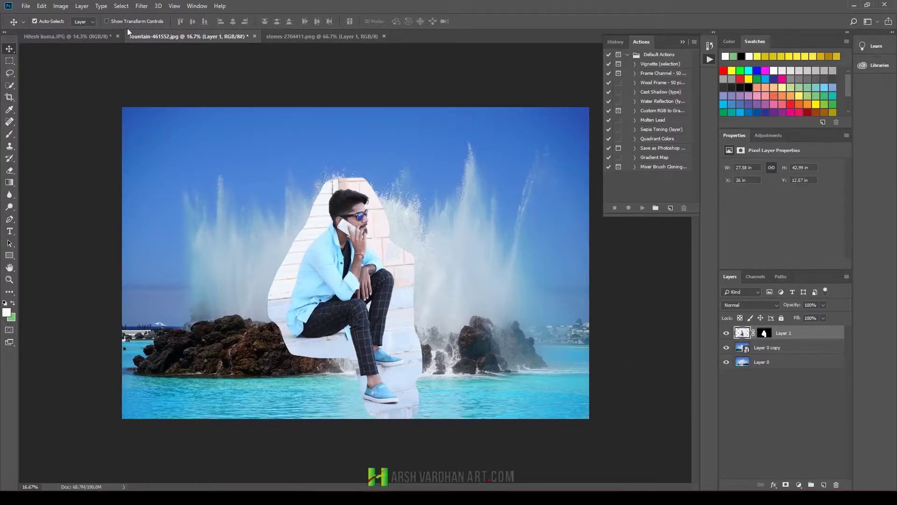
left_click(141, 6)
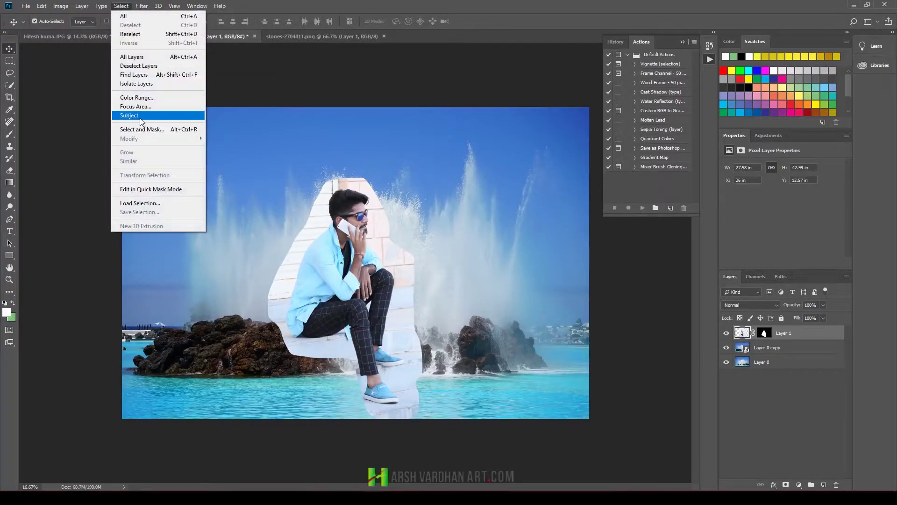
Select the seated man with Select > Subject and zoom in on his shoes.
left_click(143, 117)
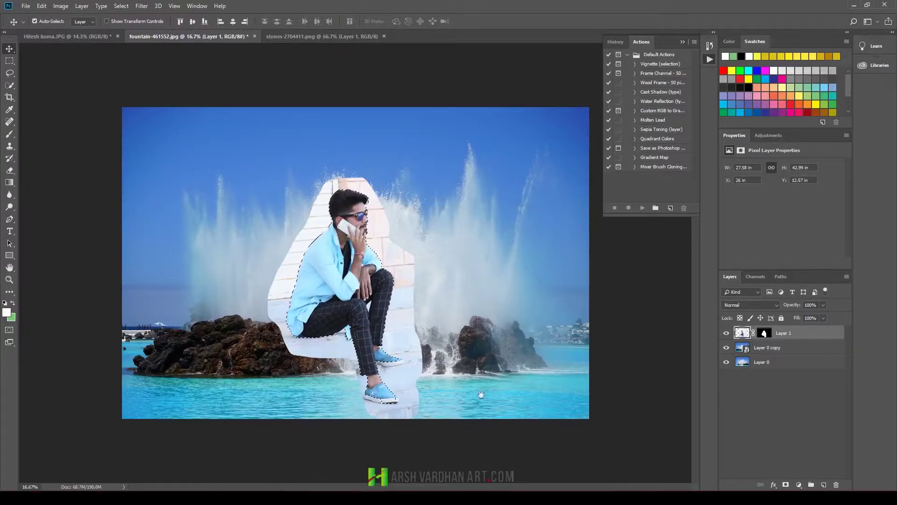
left_click_drag(373, 362, 424, 365)
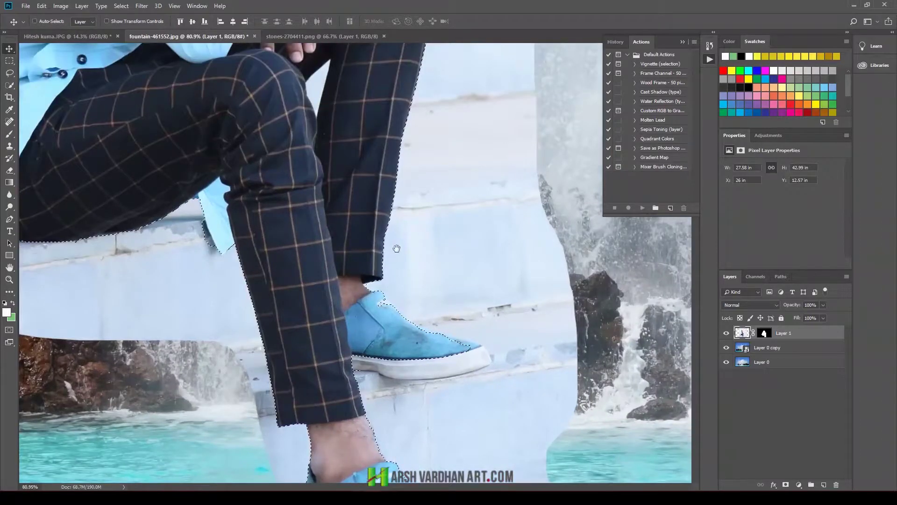
Add both white shoe soles to the man's selection with Quick Selection.
scroll(396, 248, "down", 3)
scroll(385, 269, "up", 1)
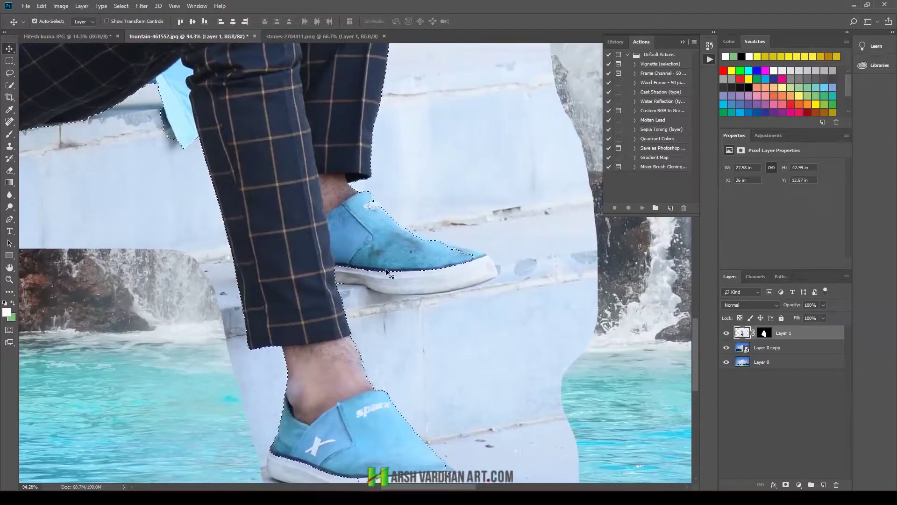
key("w")
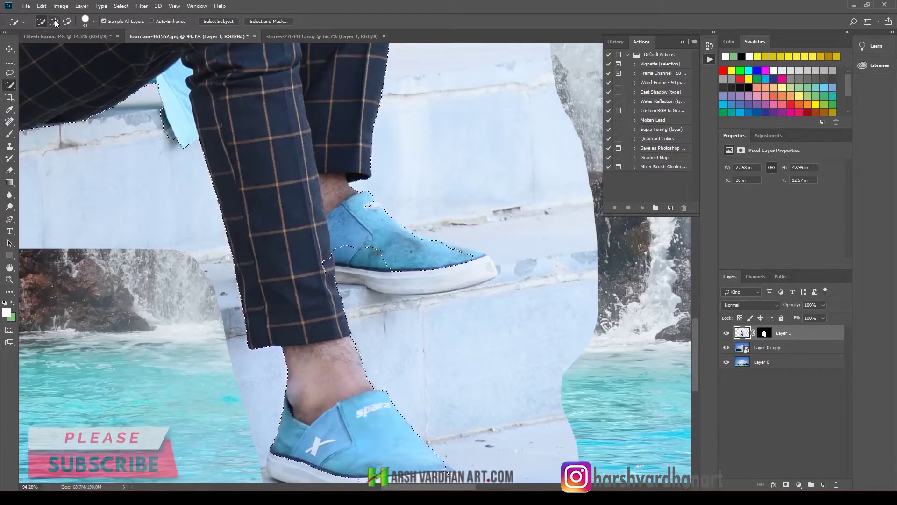
mouse_move(379, 268)
left_mouse_down()
mouse_move(437, 274)
mouse_move(441, 251)
left_mouse_up()
mouse_move(367, 206)
left_mouse_down()
mouse_move(347, 268)
mouse_move(333, 276)
left_mouse_up()
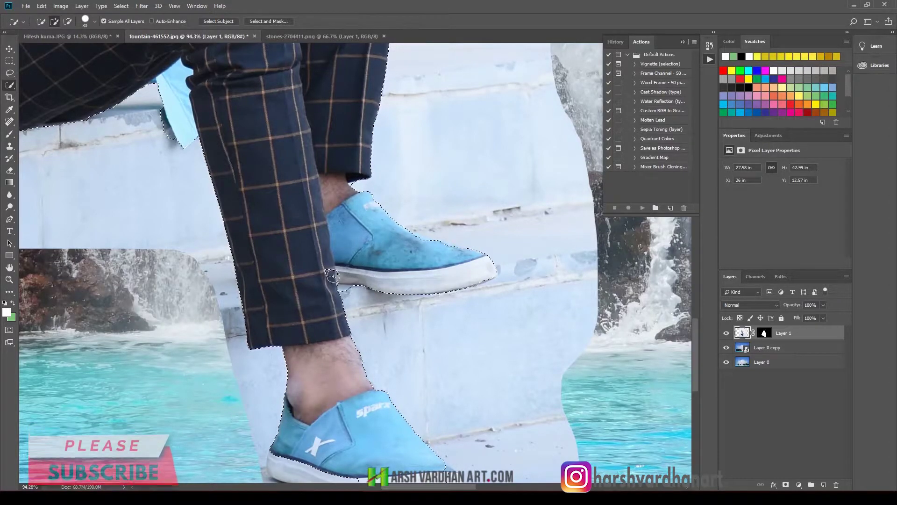
key("alt")
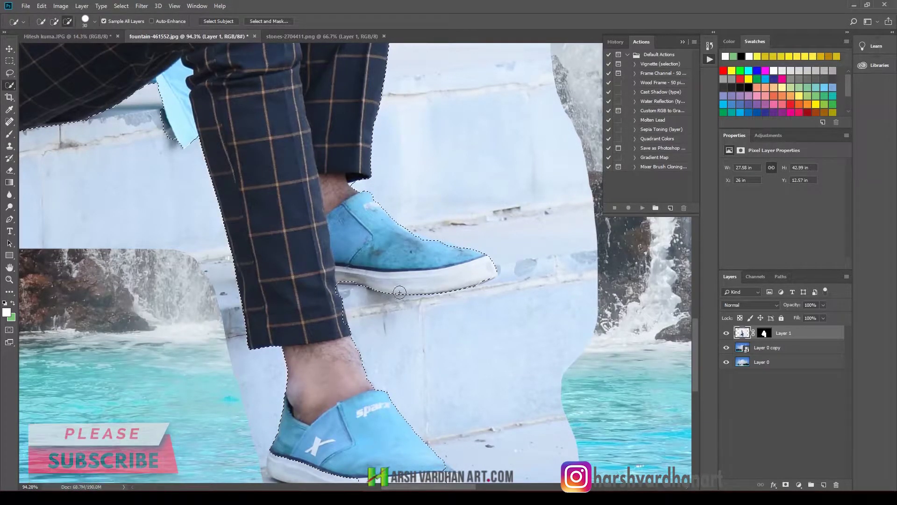
left_click_drag(398, 445, 355, 266)
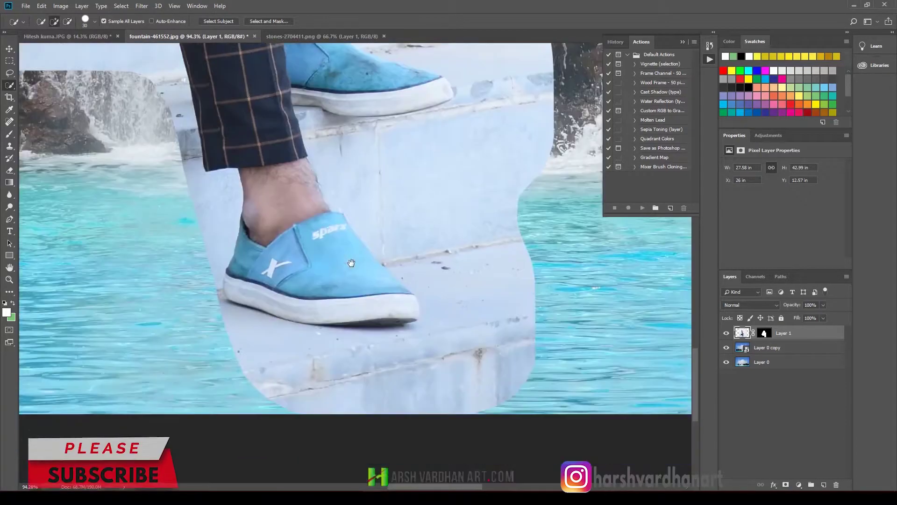
left_click(405, 302)
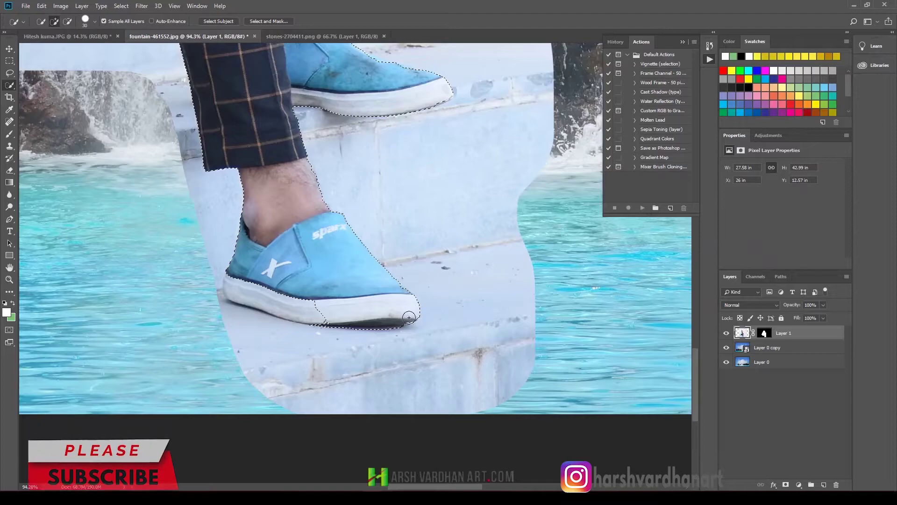
mouse_move(320, 310)
left_mouse_down()
mouse_move(242, 293)
mouse_move(309, 299)
left_mouse_up()
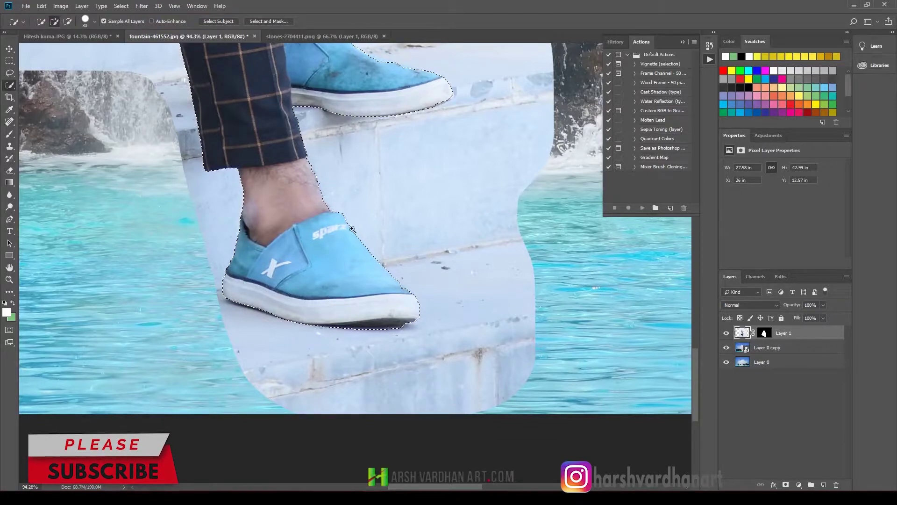
scroll(335, 300, "down", 5)
scroll(329, 249, "up", 3)
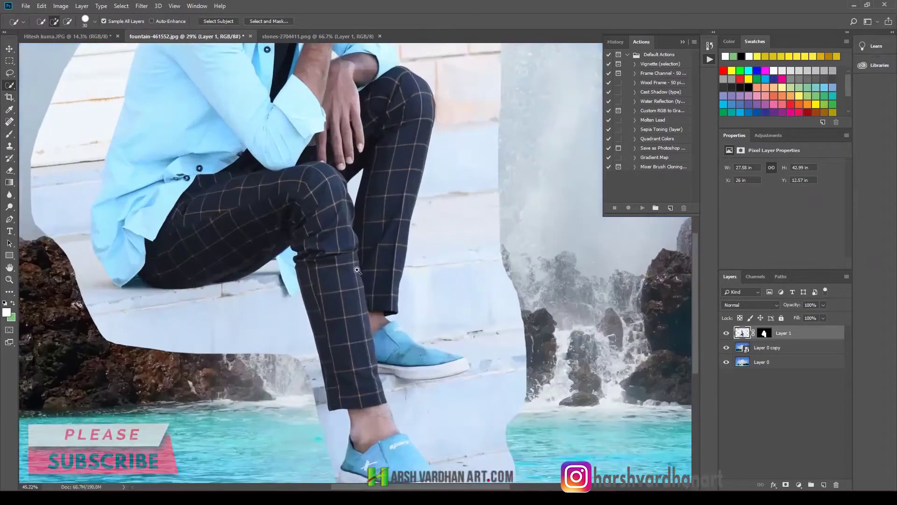
scroll(329, 249, "up", 2)
scroll(326, 344, "up", 2)
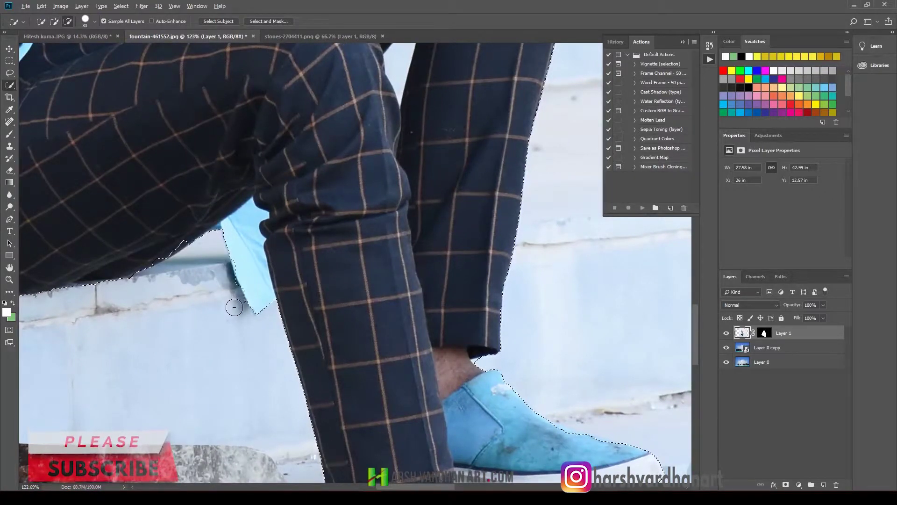
Subtract background from the selection around the man's forehead, hair and shoulder.
left_click_drag(166, 293, 27, 410)
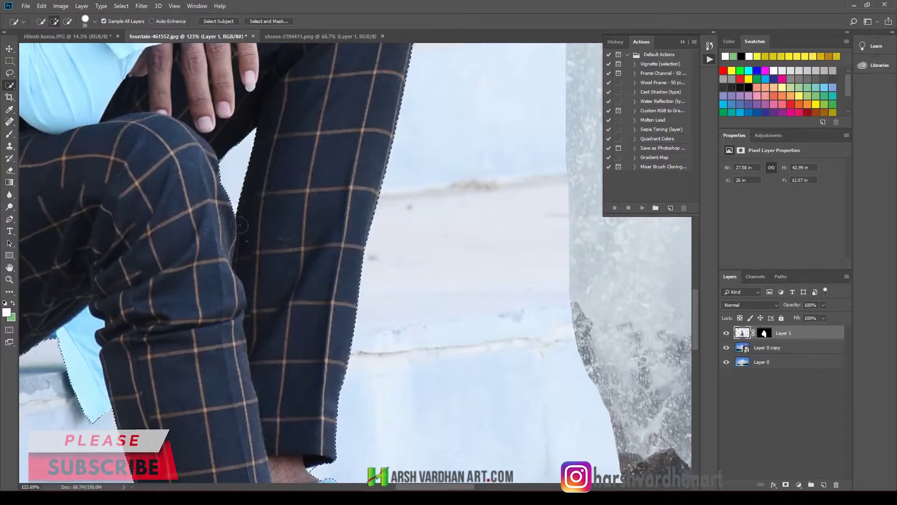
scroll(266, 201, "down", 2)
scroll(280, 342, "down", 2)
left_click_drag(210, 71, 295, 333)
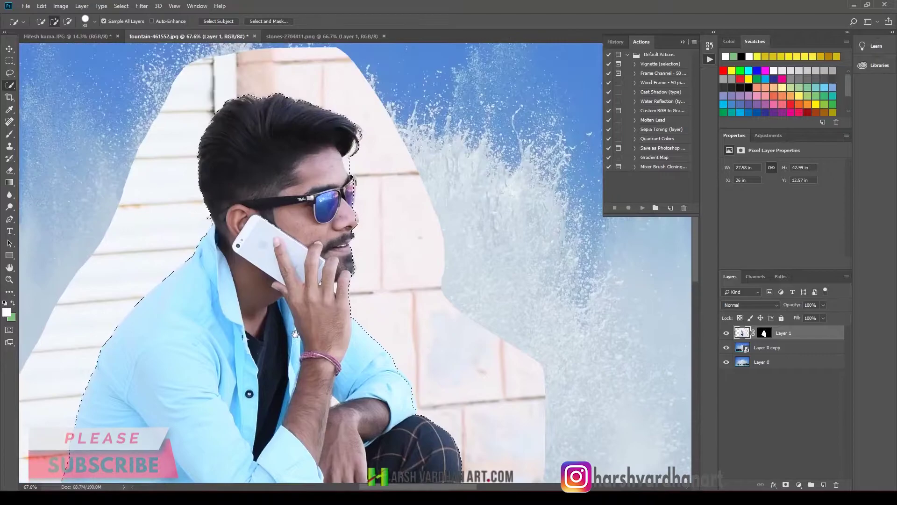
mouse_move(218, 378)
left_mouse_down()
mouse_move(272, 304)
mouse_move(212, 201)
left_mouse_up()
left_click_drag(319, 54, 291, 259)
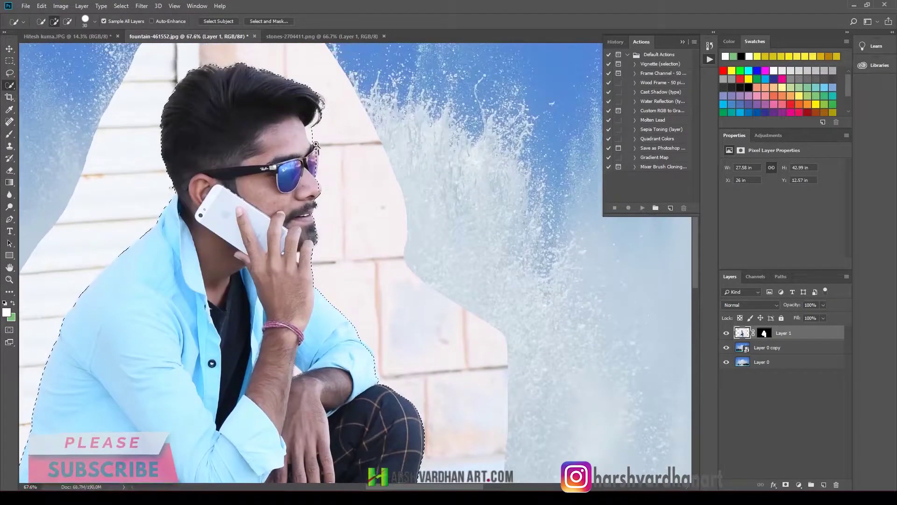
scroll(314, 129, "up", 5)
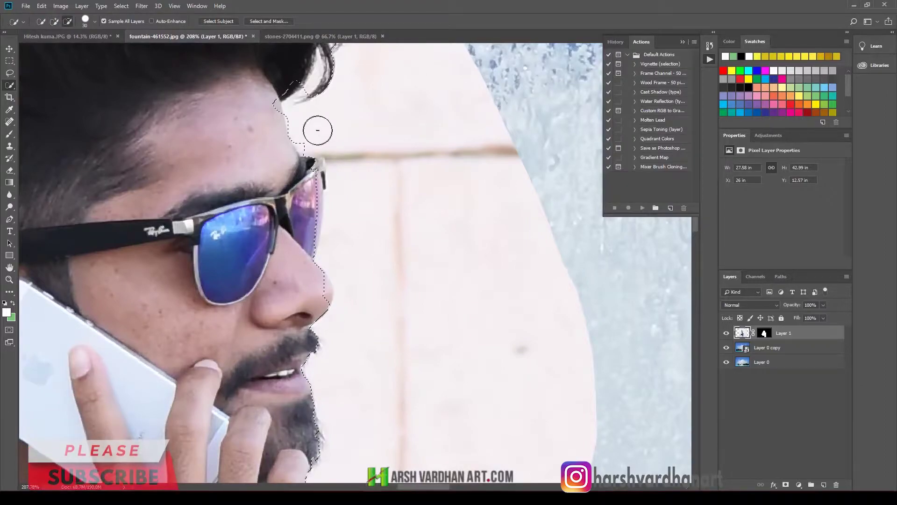
left_click_drag(327, 140, 348, 154)
scroll(348, 153, "down", 6)
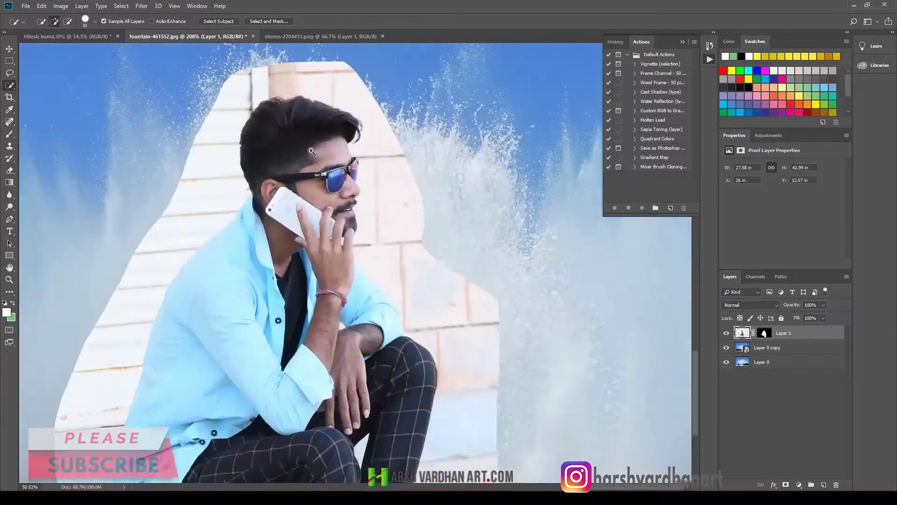
left_click(354, 121)
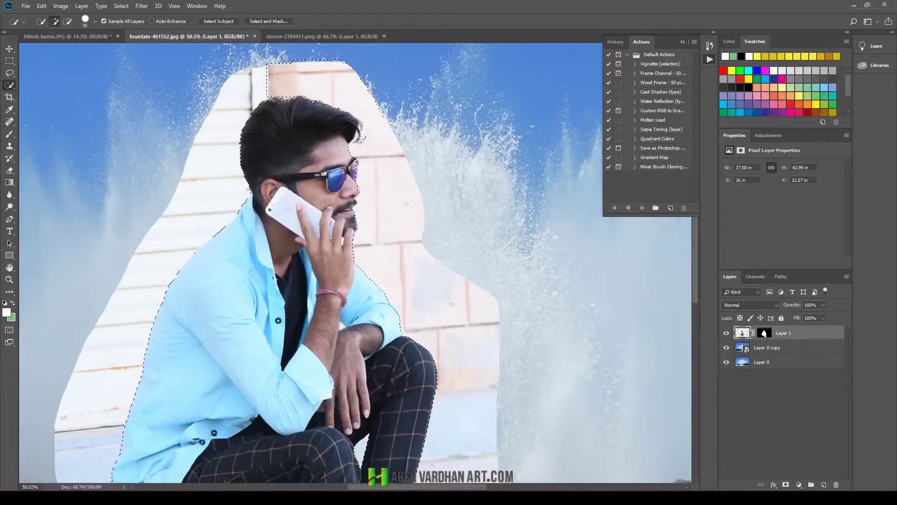
left_click_drag(356, 140, 343, 92)
left_click_drag(264, 79, 286, 76)
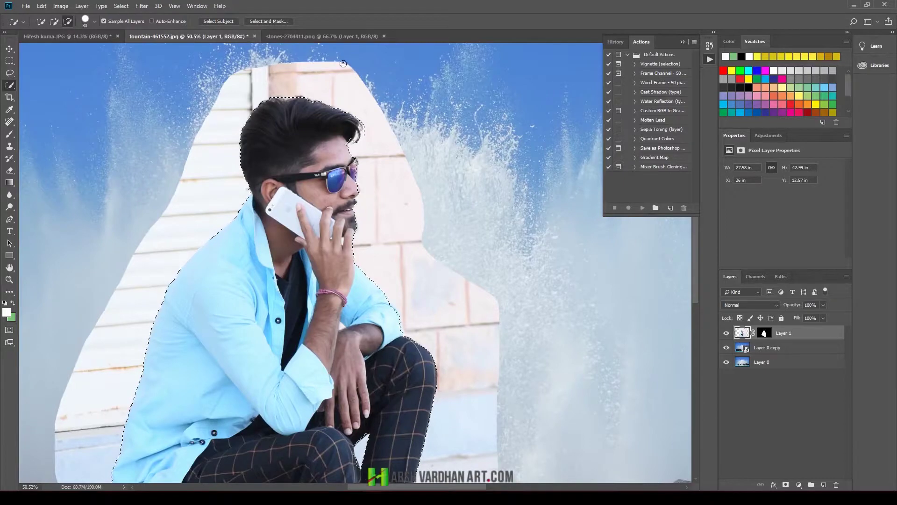
key("alt")
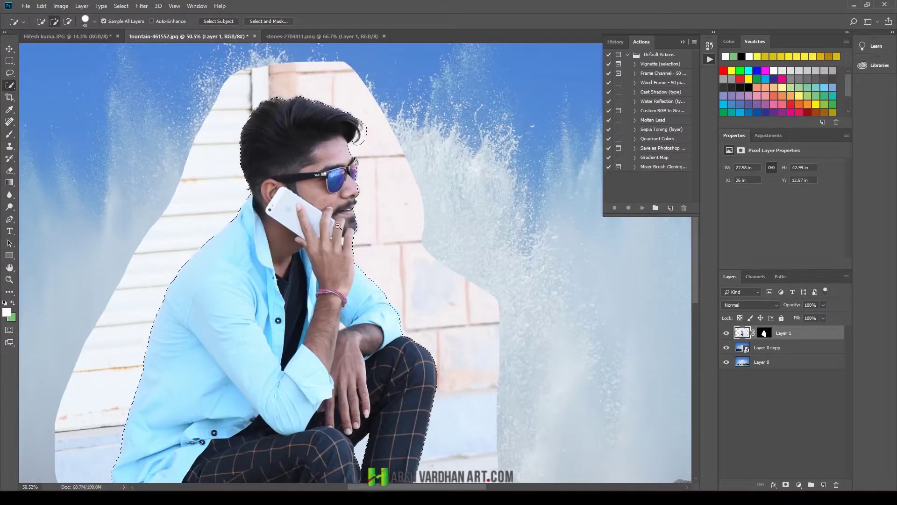
scroll(338, 226, "down", 1)
scroll(377, 190, "up", 2)
scroll(327, 210, "down", 4)
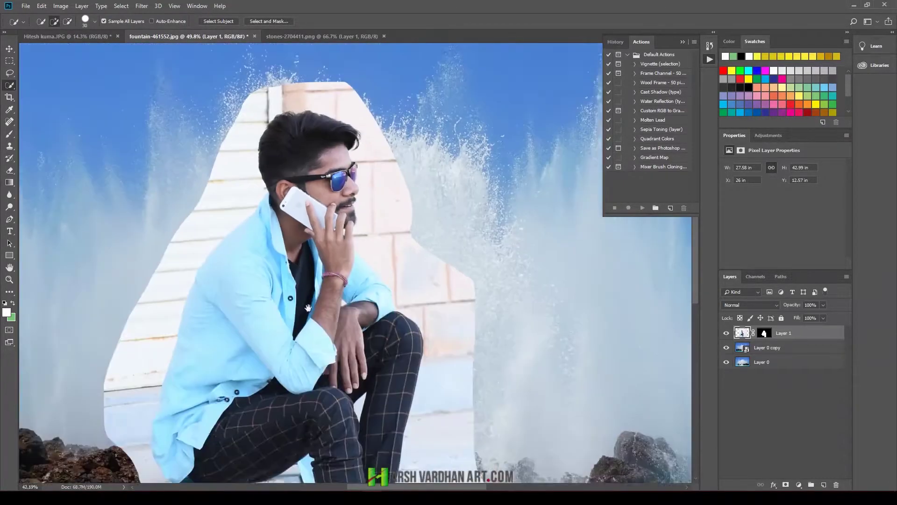
Inspect the man's hand and hair edges in Select and Mask with a smaller brush.
left_click(263, 22)
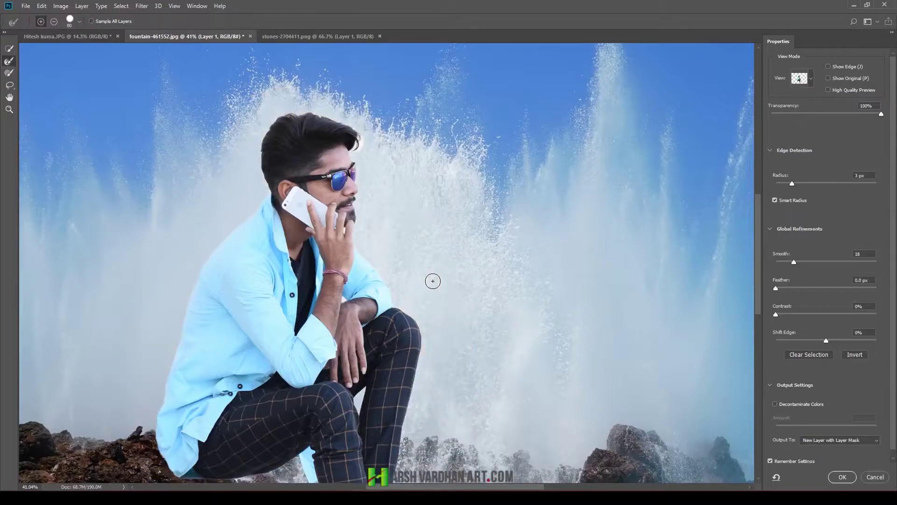
mouse_move(348, 253)
left_mouse_down()
mouse_move(364, 279)
mouse_move(321, 320)
left_mouse_up()
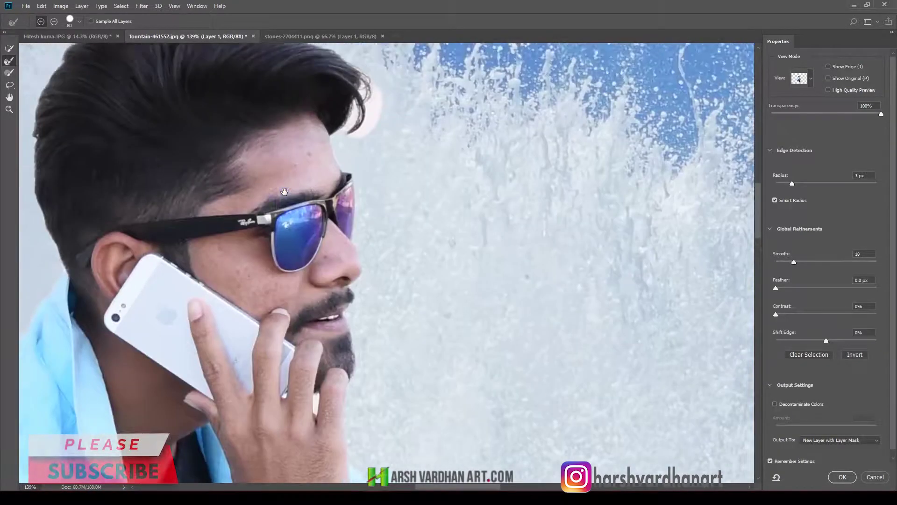
mouse_move(369, 113)
left_mouse_down()
mouse_move(342, 171)
mouse_move(349, 189)
left_mouse_up()
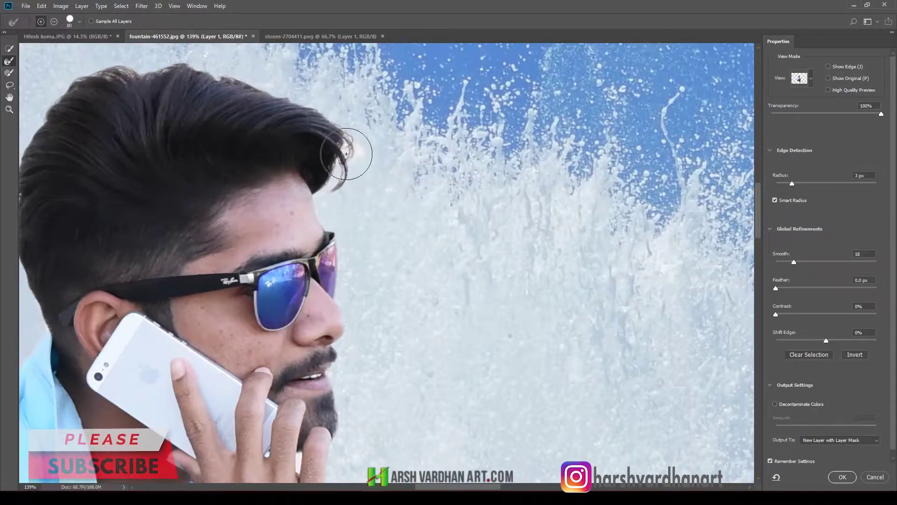
scroll(381, 187, "down", 5)
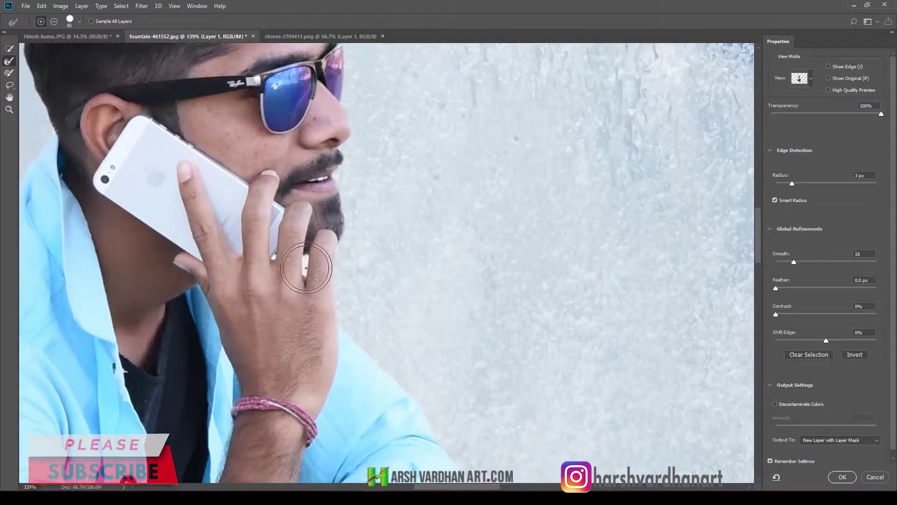
key("bracketleft")
key("bracketleft")
key("bracketleft")
key("bracketleft")
key("bracketleft")
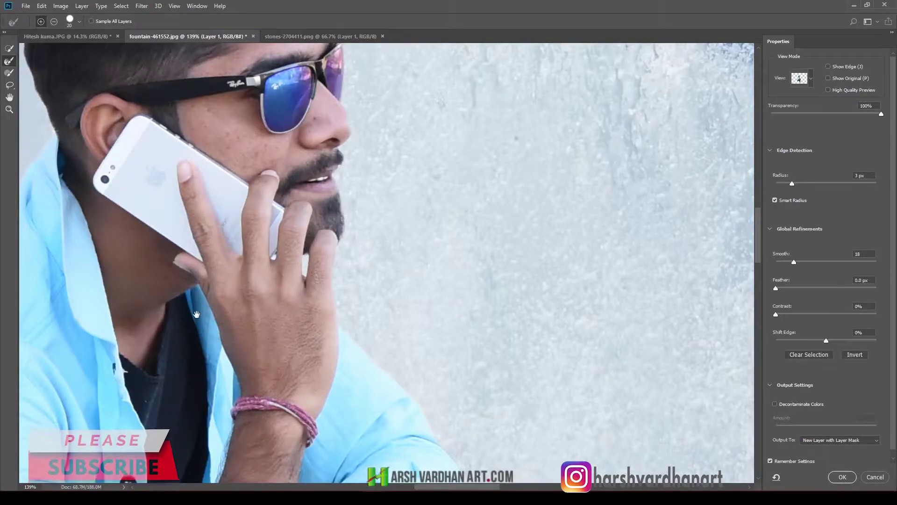
Review the shirt and arm edges, fit the figure in view, and enable Decontaminate Colors.
left_click_drag(211, 330, 365, 254)
scroll(365, 255, "down", 5)
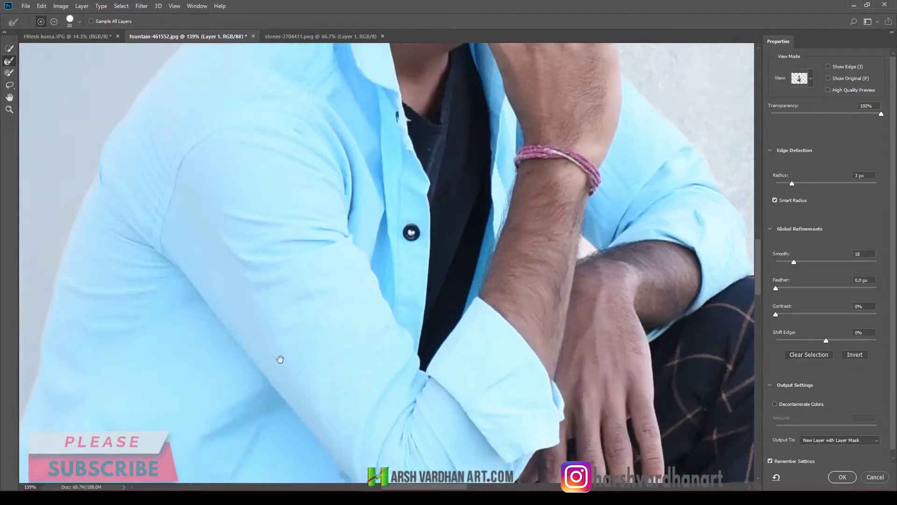
scroll(278, 361, "down", 5)
scroll(350, 370, "down", 4)
scroll(349, 370, "down", 1)
scroll(296, 326, "down", 3)
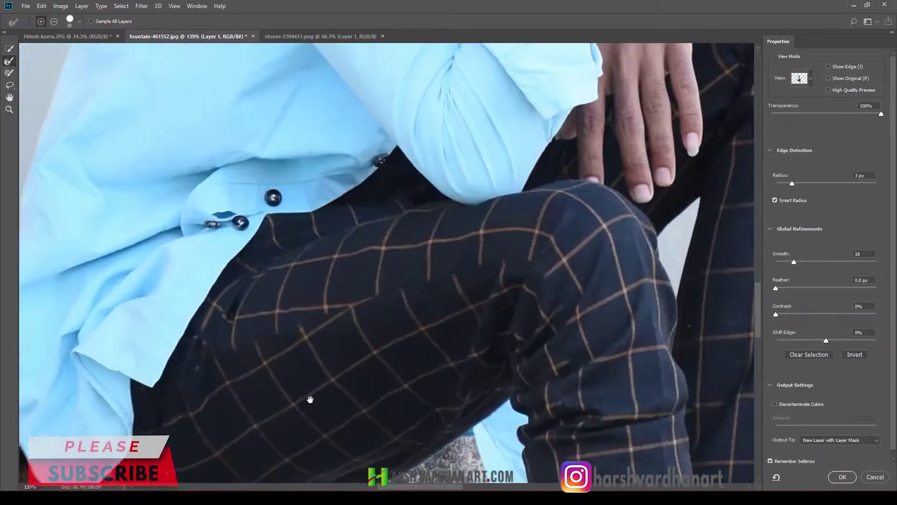
scroll(311, 345, "down", 2)
scroll(325, 330, "down", 2)
scroll(319, 335, "up", 1)
scroll(326, 392, "up", 3)
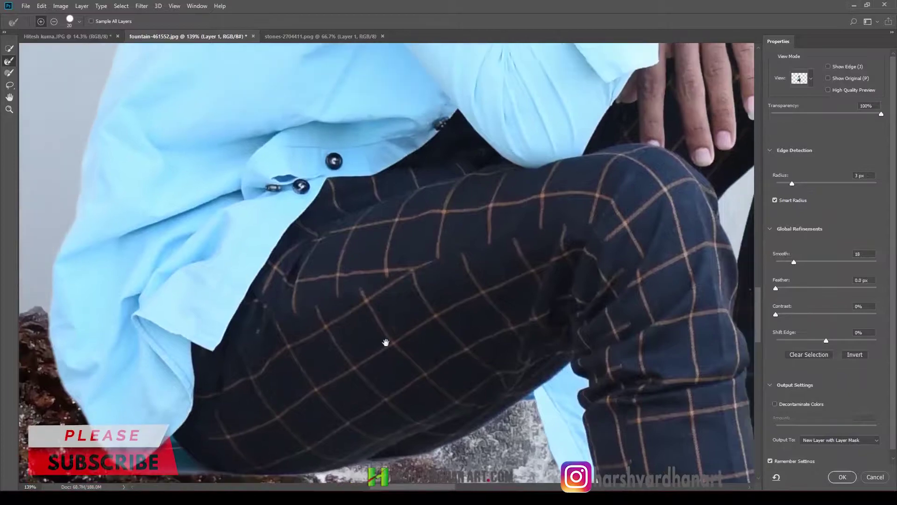
scroll(380, 345, "right", 3)
scroll(406, 397, "up", 3)
scroll(455, 290, "up", 5)
scroll(455, 319, "up", 1)
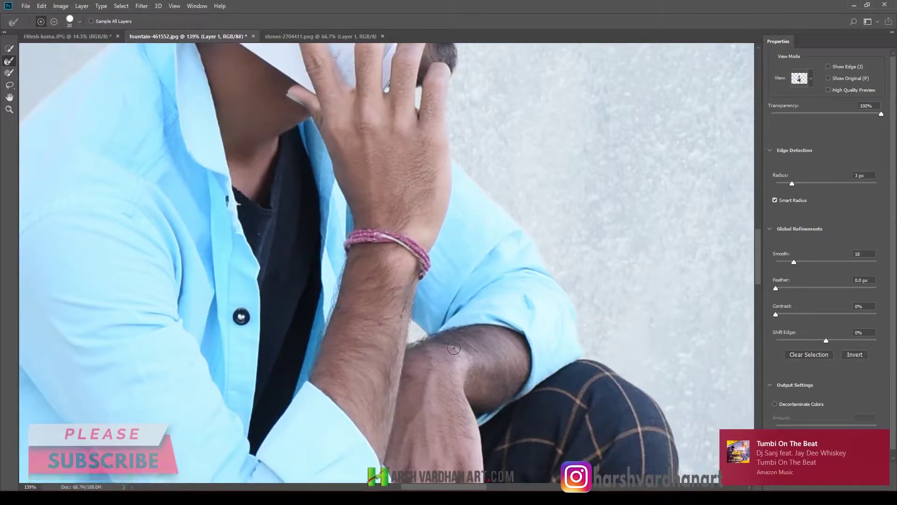
key("ctrl+0")
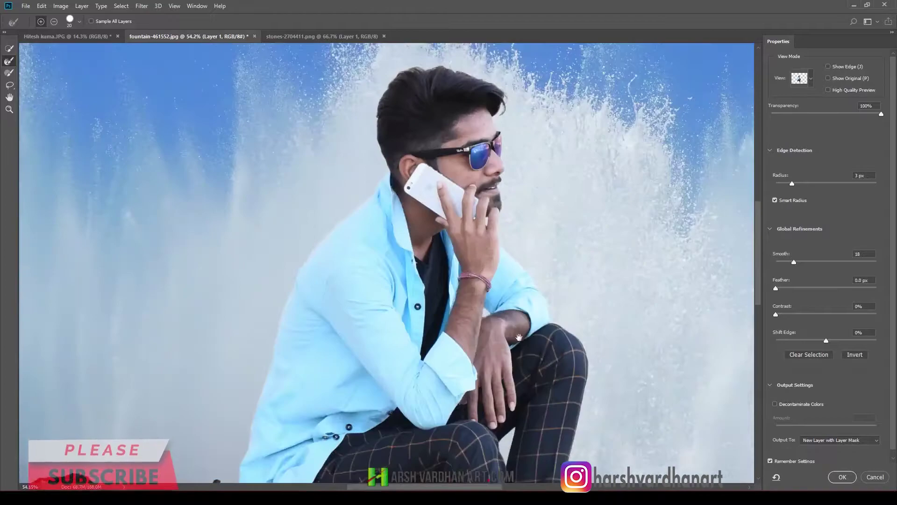
scroll(468, 330, "down", 3)
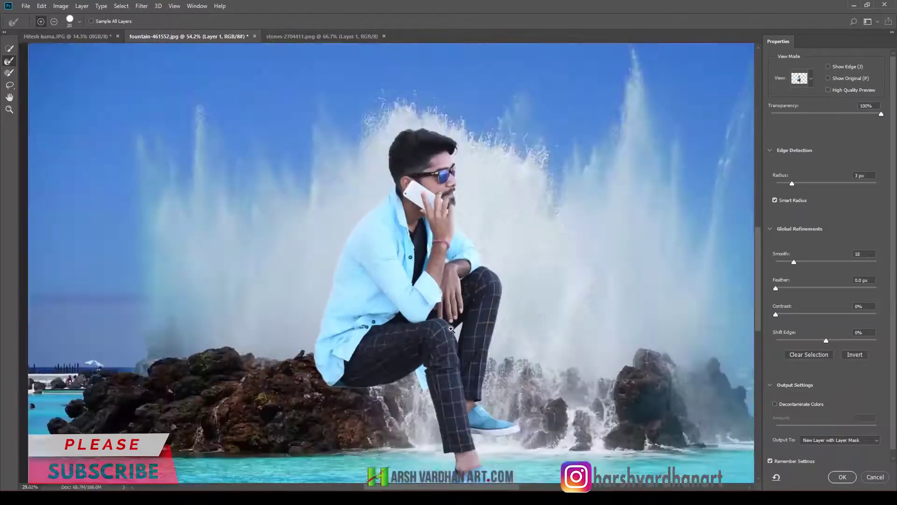
scroll(451, 329, "down", 3)
key("ctrl+0")
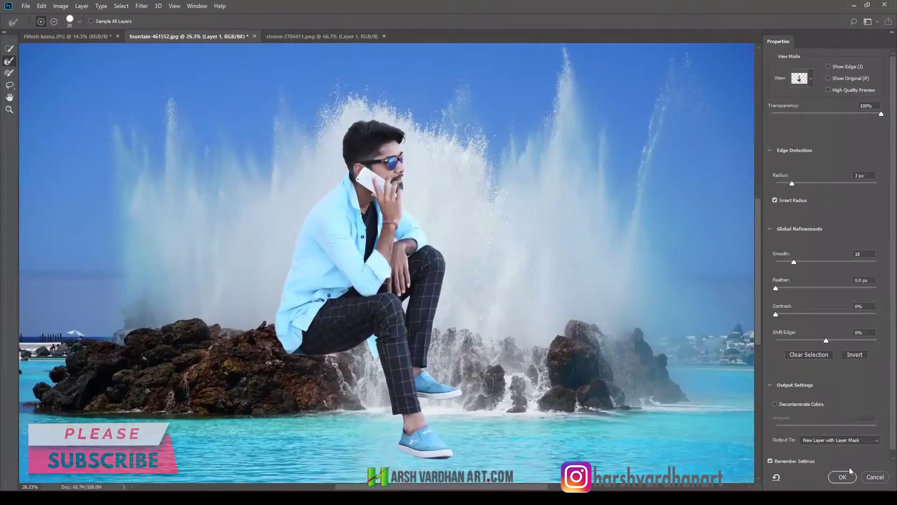
left_click(775, 405)
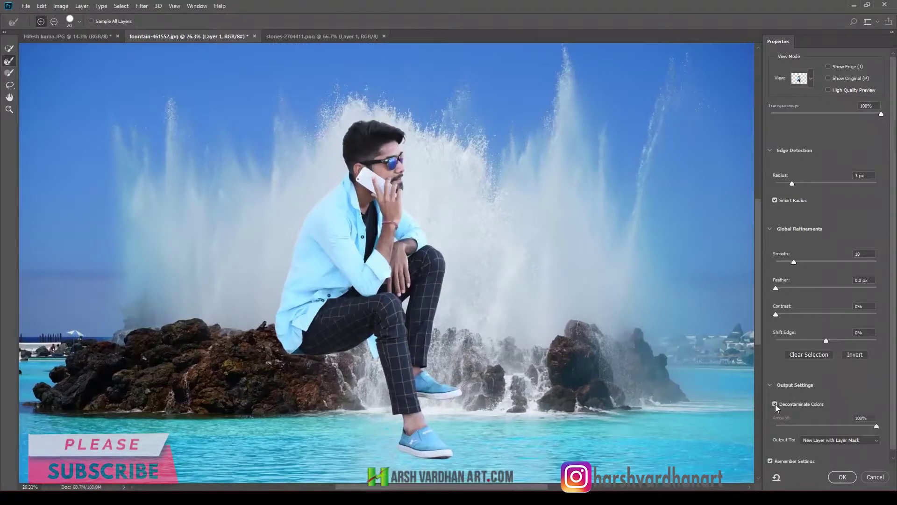
left_click(843, 477)
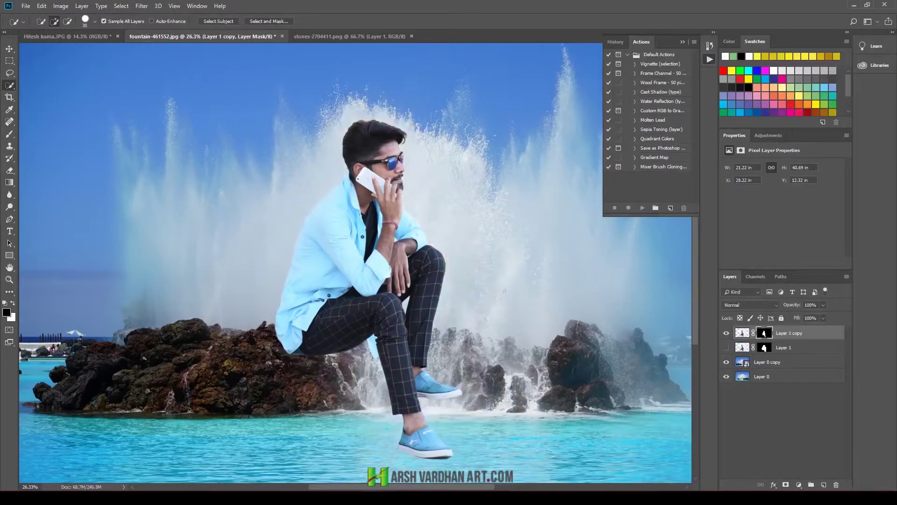
left_click(727, 333)
scroll(386, 191, "down", 3)
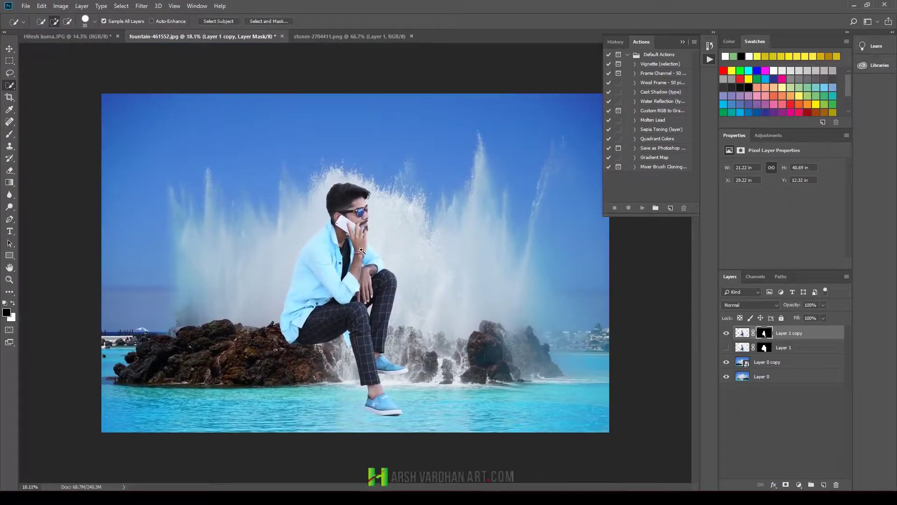
scroll(352, 239, "up", 1)
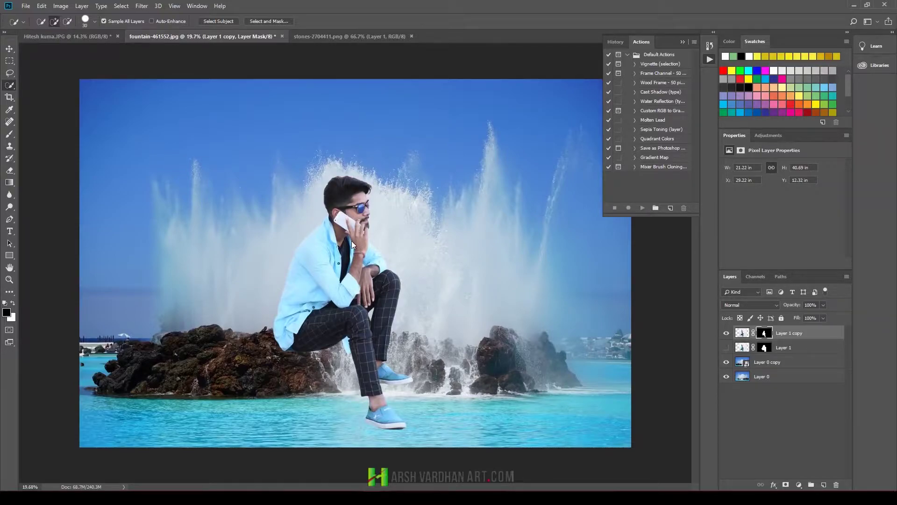
key("ctrl+shift+s")
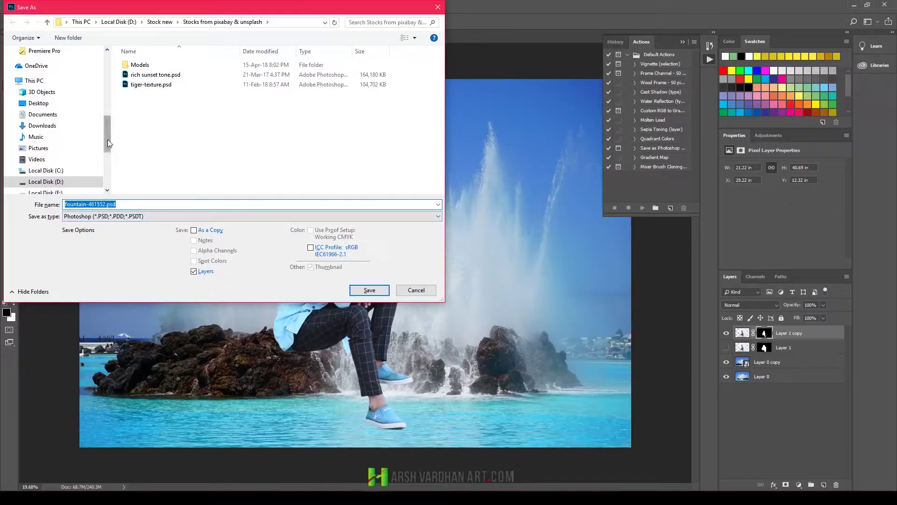
Save the composite as Hitesh.psd in the PSD NEw folder.
scroll(108, 140, "up", 3)
scroll(53, 168, "up", 5)
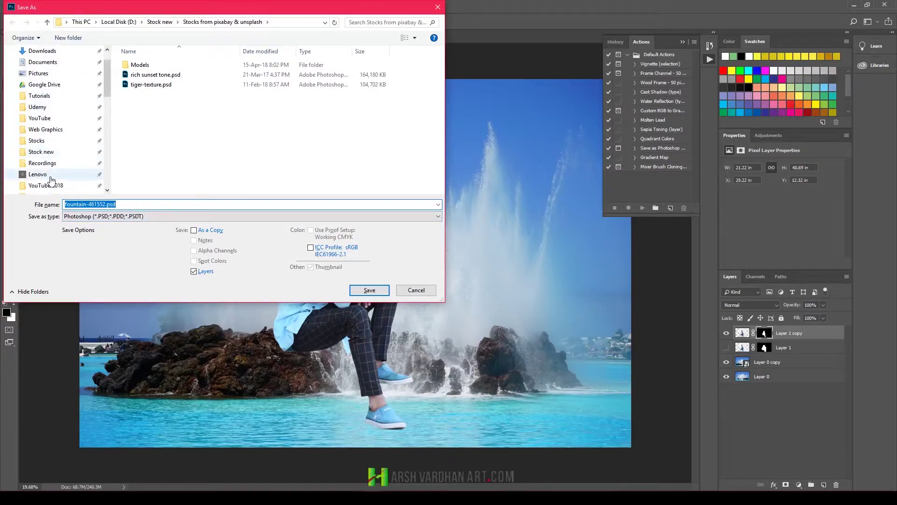
scroll(52, 159, "down", 1)
scroll(53, 129, "down", 1)
scroll(55, 131, "down", 2)
scroll(56, 142, "down", 1)
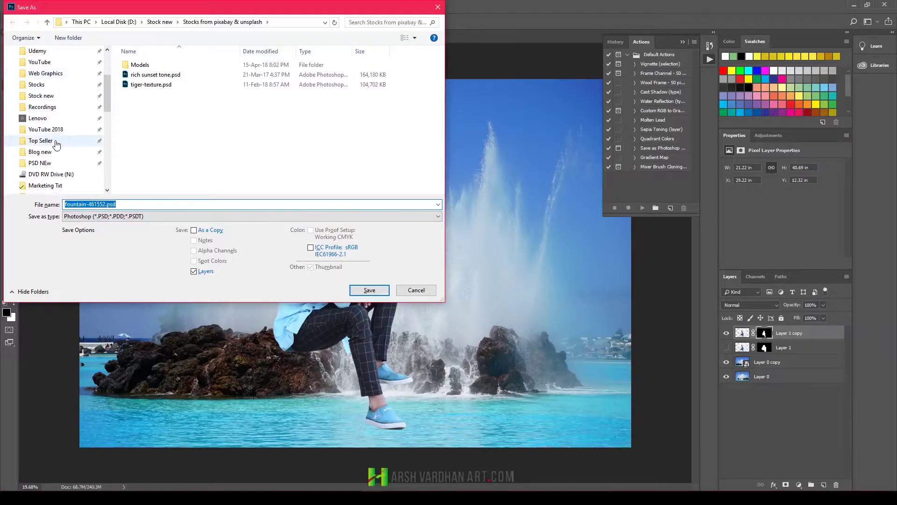
left_click(39, 163)
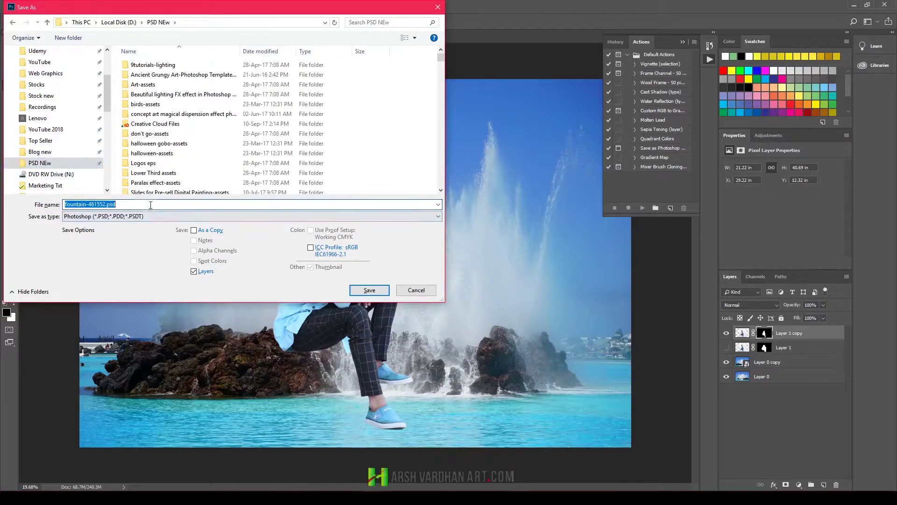
type("H")
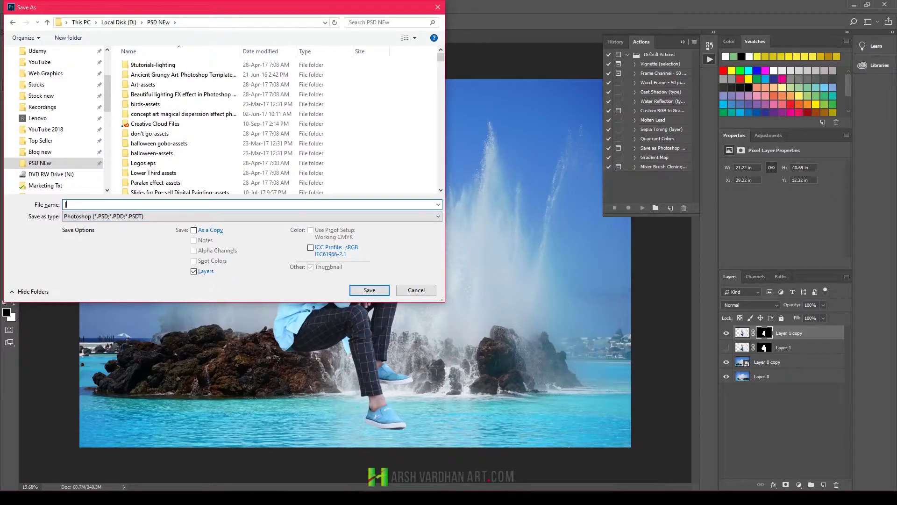
type("Hitesh")
key("Return")
key("Return")
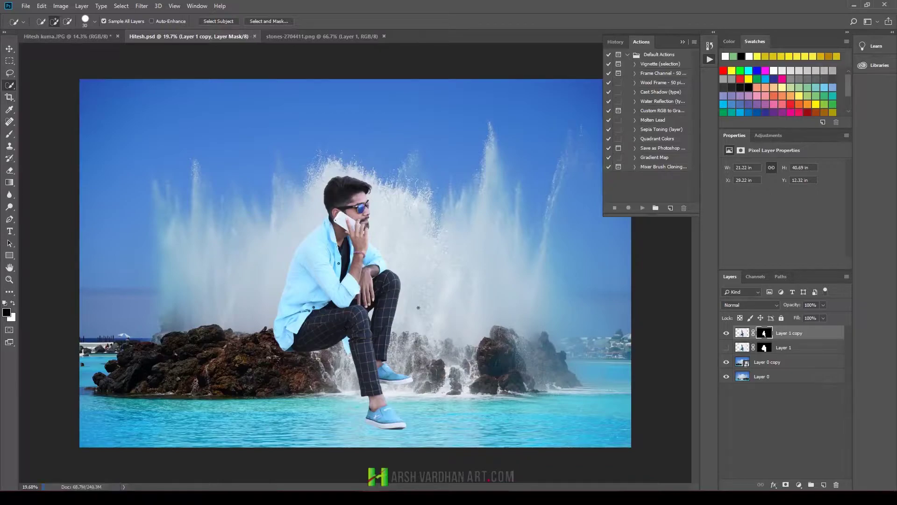
Convert the Layer 1 copy cutout of the man into a smart object.
scroll(382, 325, "up", 3)
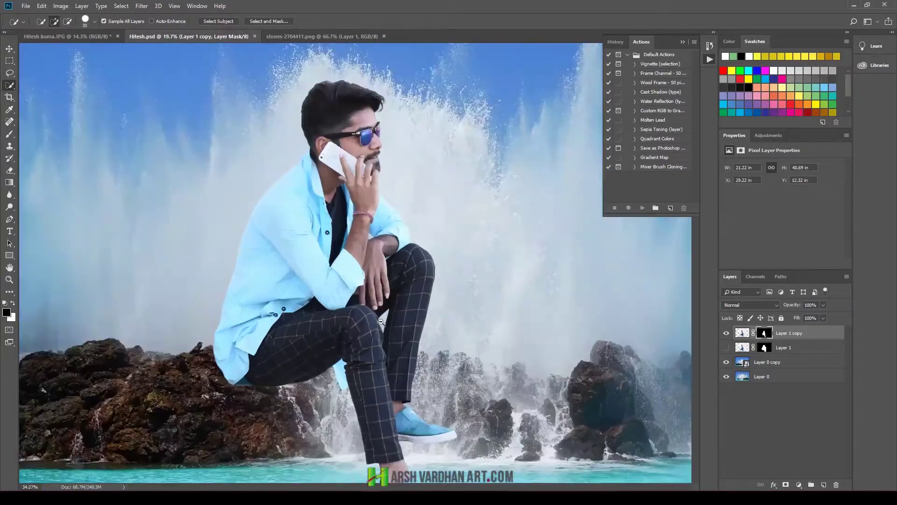
scroll(361, 319, "down", 4)
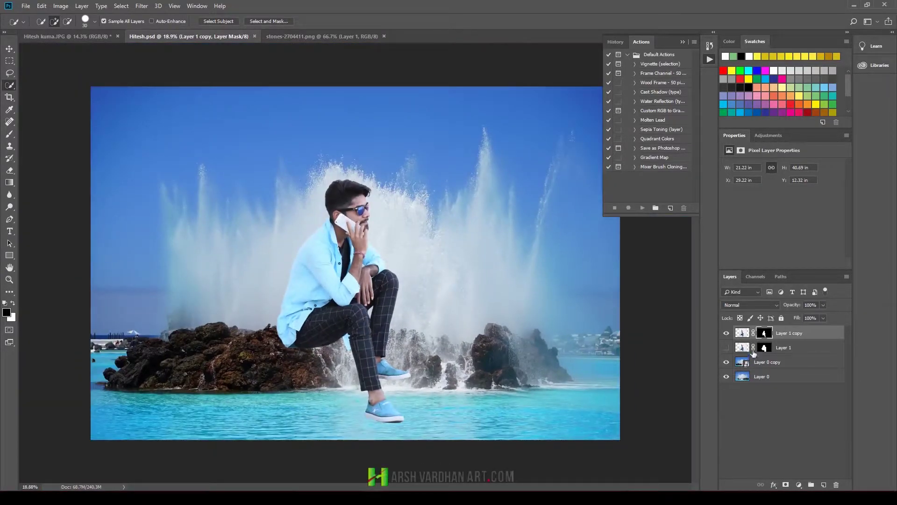
left_click(739, 333)
right_click(814, 337)
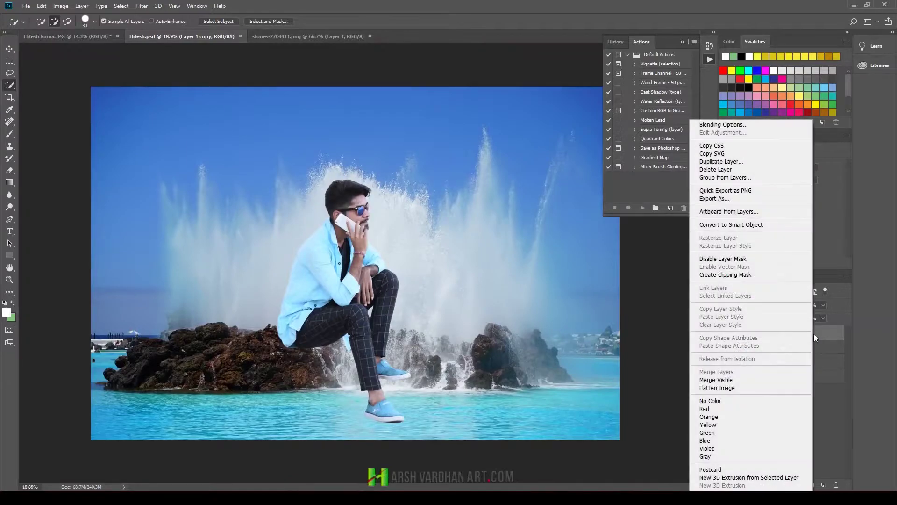
left_click(747, 225)
Scale the man down to about two-thirds size with Free Transform and commit it.
key("ctrl+t")
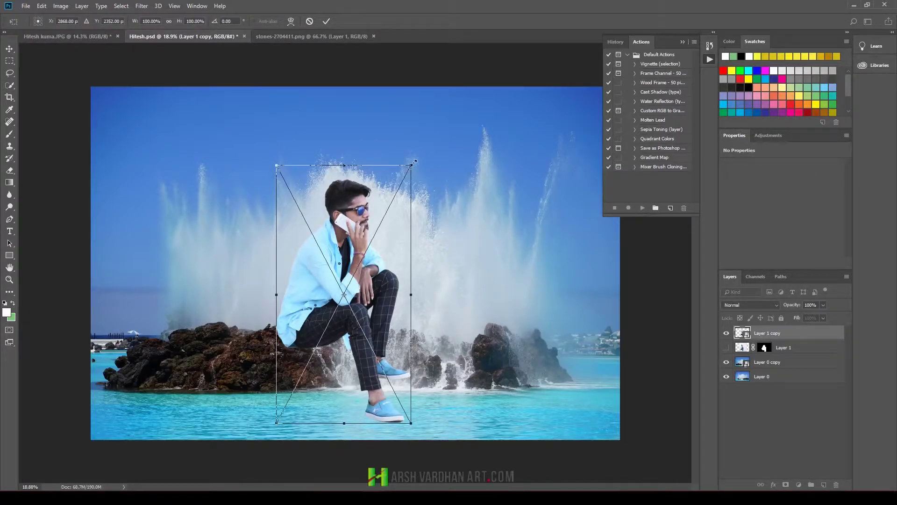
left_click_drag(413, 163, 387, 200)
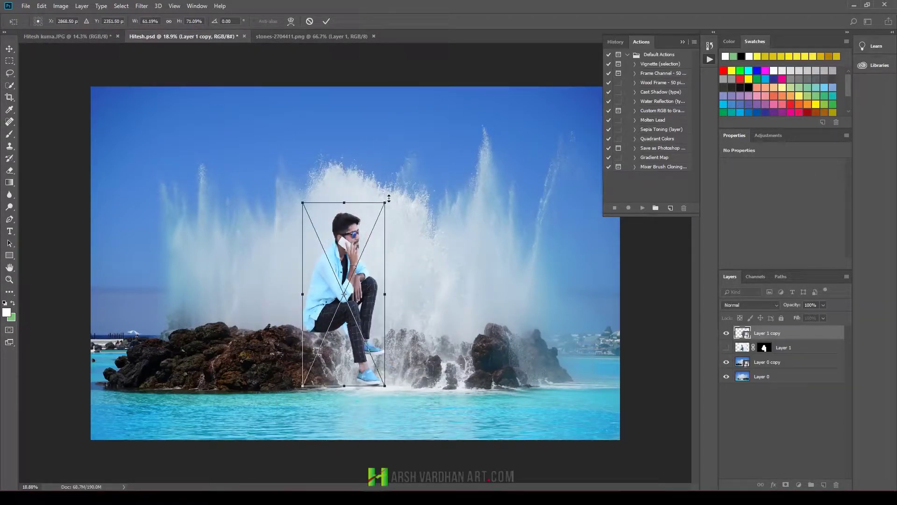
key("Escape")
key("w")
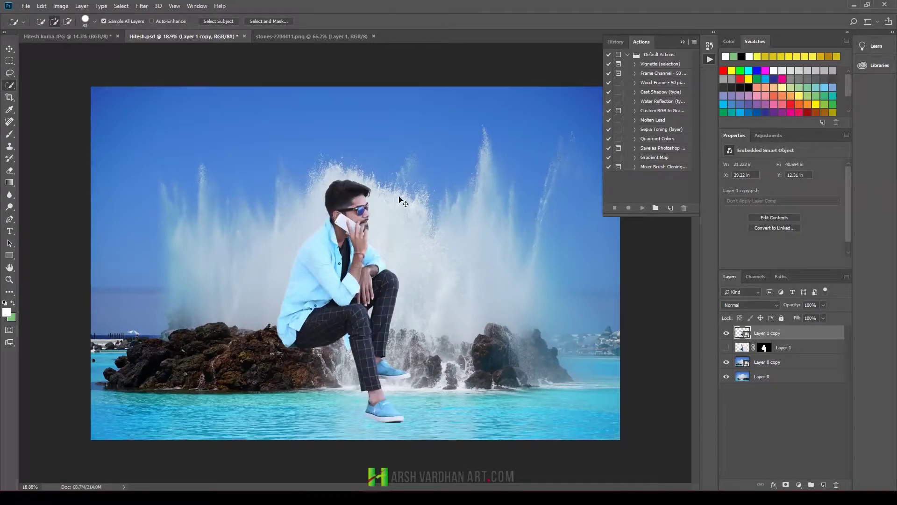
key("ctrl+t")
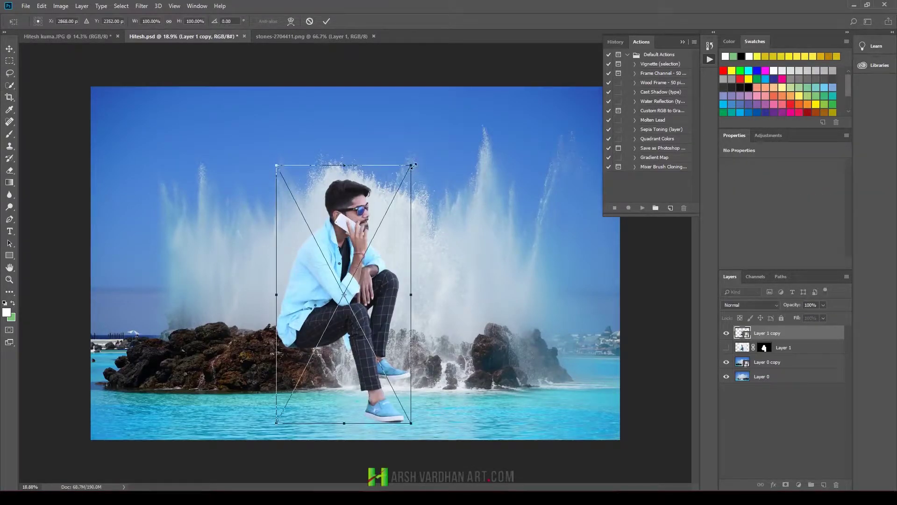
left_click_drag(412, 165, 399, 210)
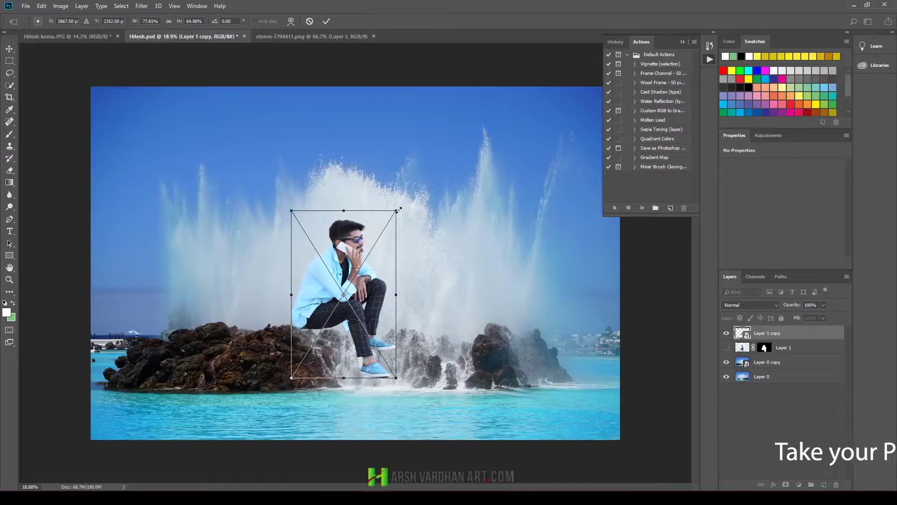
key("Escape")
key("ctrl+t")
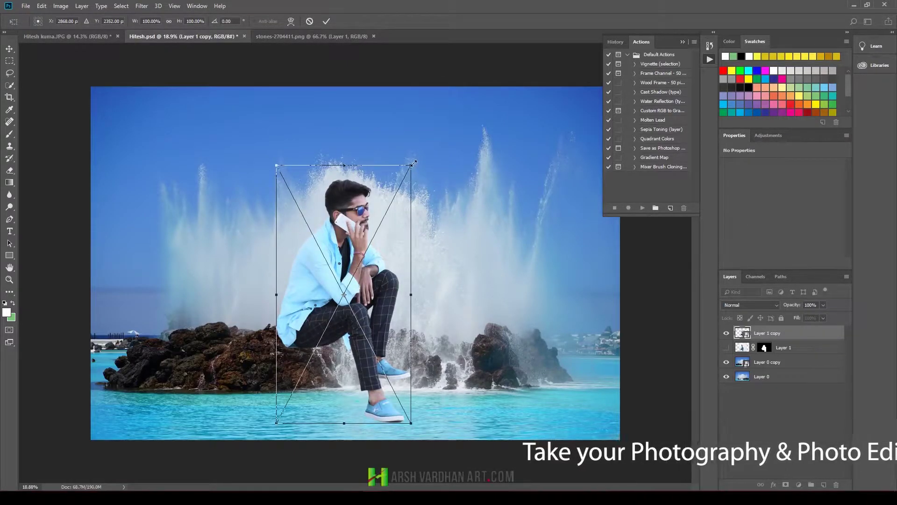
left_click_drag(414, 163, 353, 271)
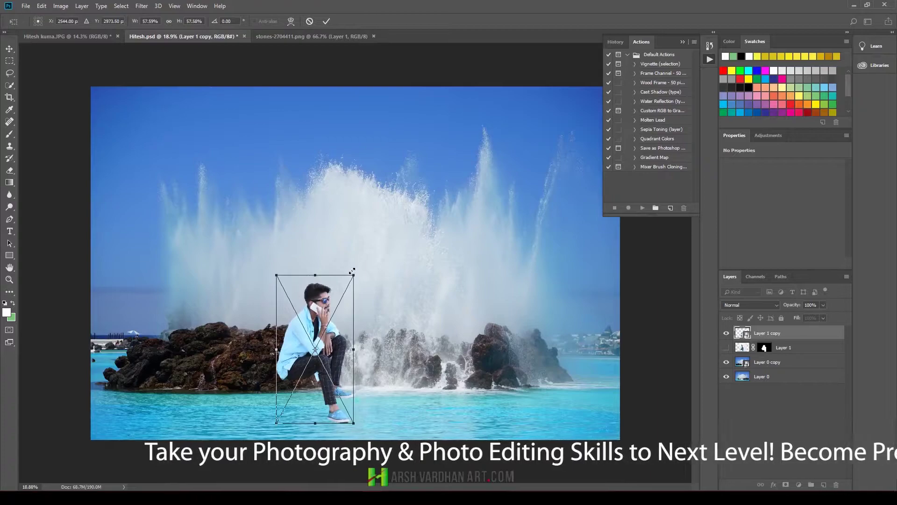
key("Return")
mouse_move(293, 336)
left_mouse_down()
mouse_move(327, 376)
mouse_move(308, 256)
mouse_move(309, 264)
left_mouse_up()
key("v")
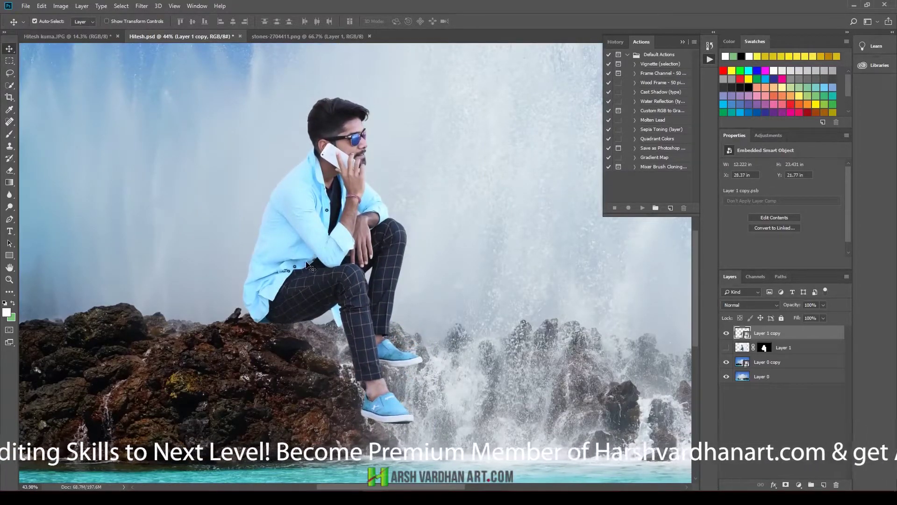
Name the man's layer 'model' and save the document.
mouse_move(429, 301)
left_mouse_down()
mouse_move(393, 347)
mouse_move(399, 330)
mouse_move(369, 335)
mouse_move(370, 312)
mouse_move(297, 310)
left_mouse_up()
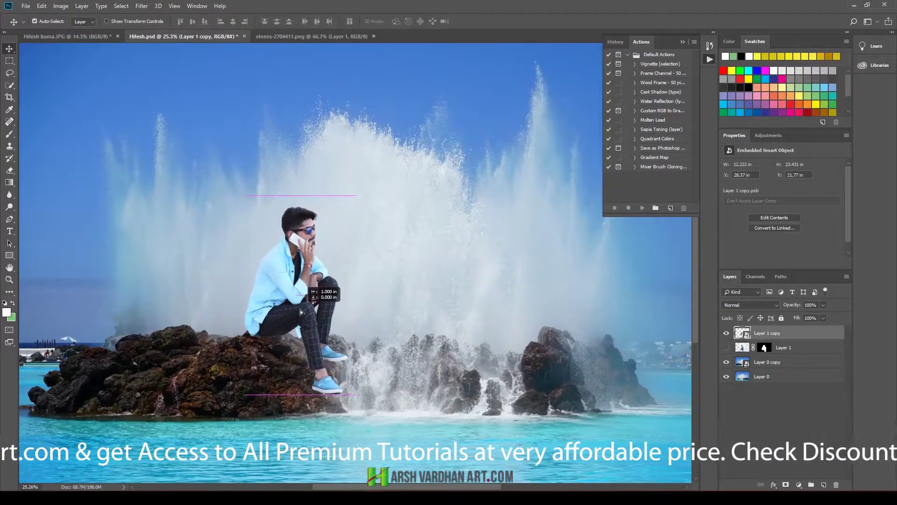
mouse_move(311, 342)
left_mouse_down()
mouse_move(395, 368)
mouse_move(379, 389)
left_mouse_up()
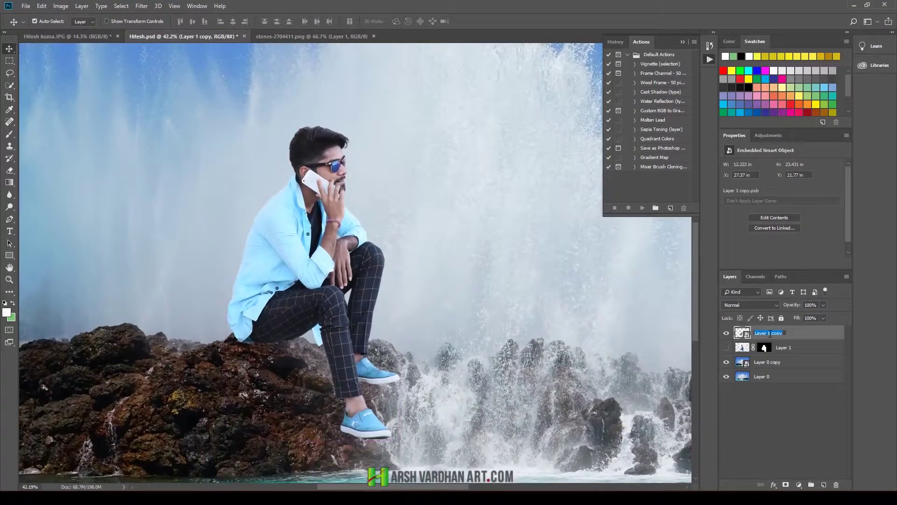
key("Return")
key("ctrl+s")
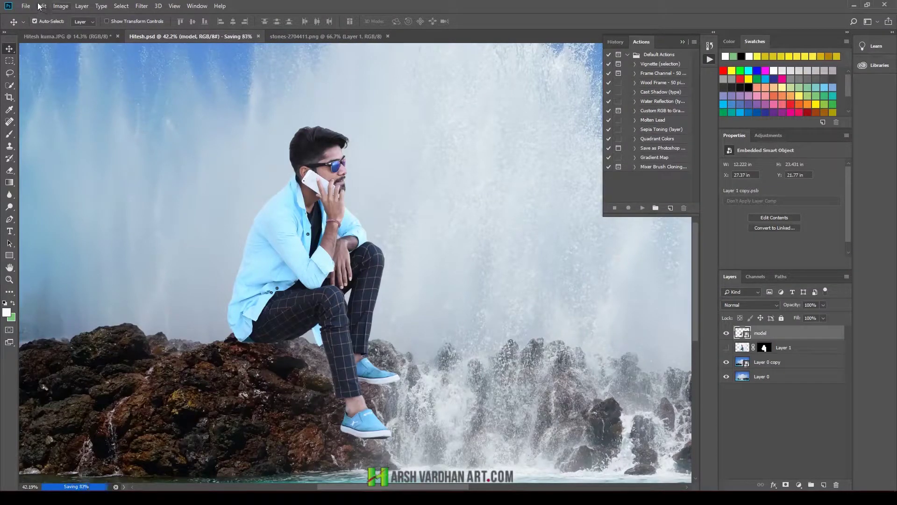
left_click(117, 36)
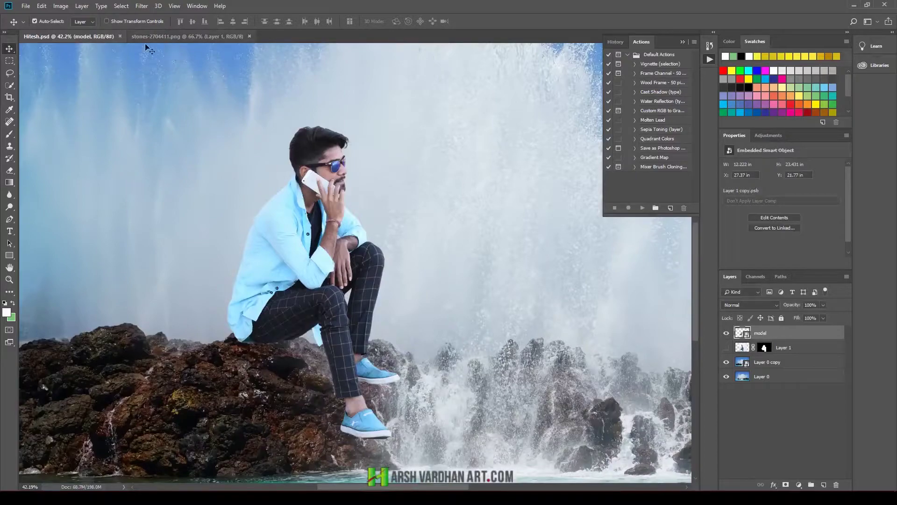
left_click(41, 6)
mouse_move(91, 274)
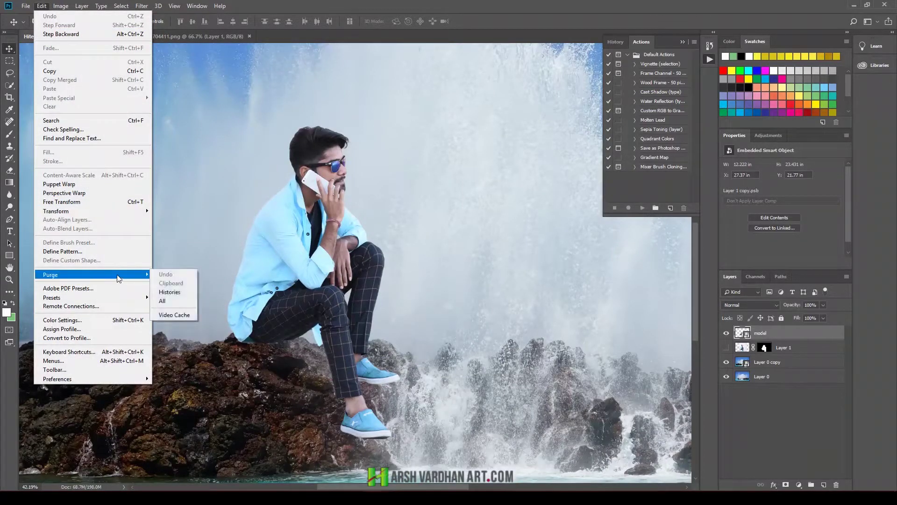
left_click(169, 301)
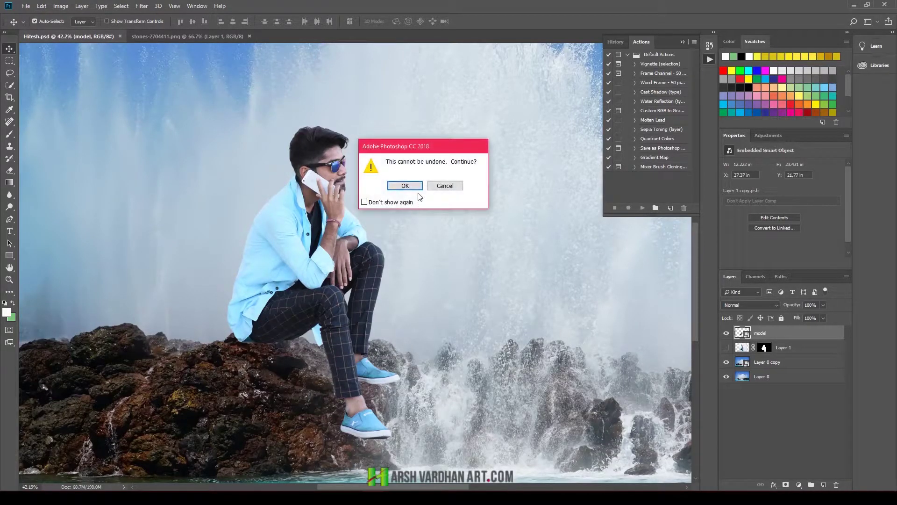
left_click(405, 186)
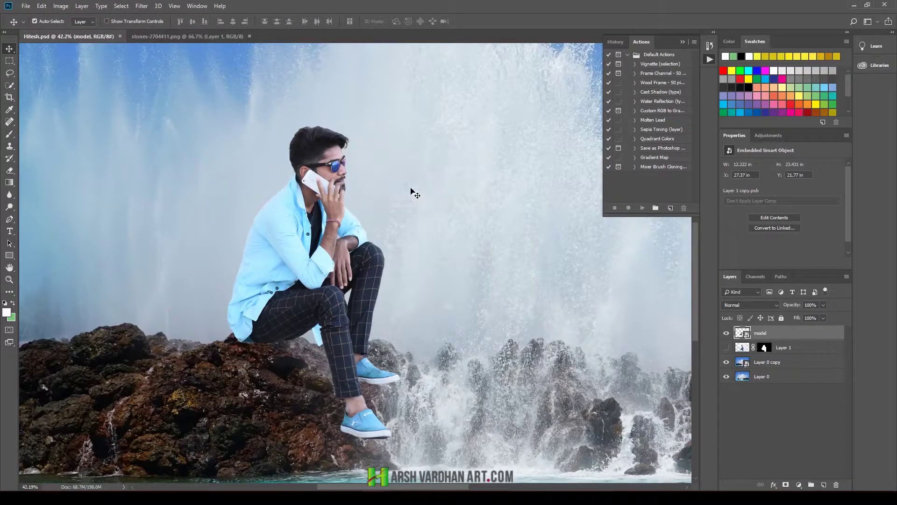
left_click(249, 36)
Zoom in on the shoes and rock, then add empty Layer 2 directly beneath the model layer.
scroll(365, 356, "down", 1)
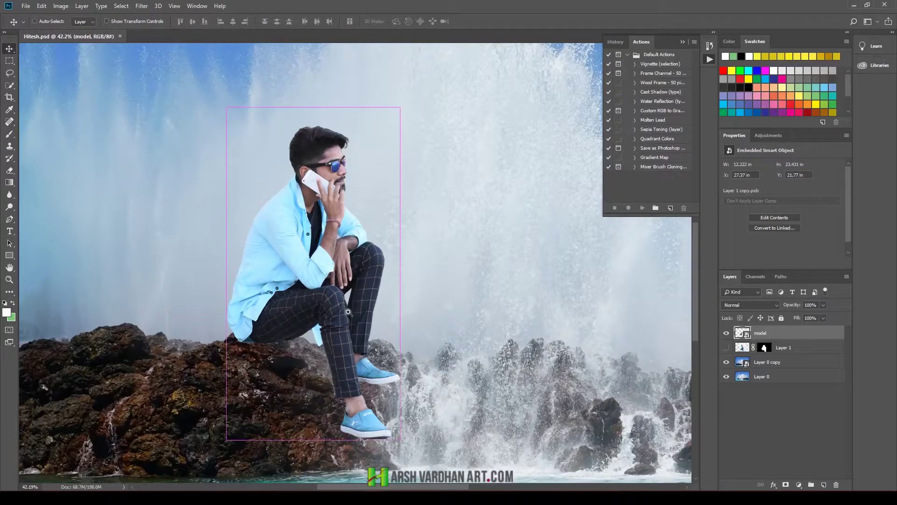
scroll(362, 345, "up", 3)
scroll(358, 327, "down", 4)
scroll(357, 325, "left", 1)
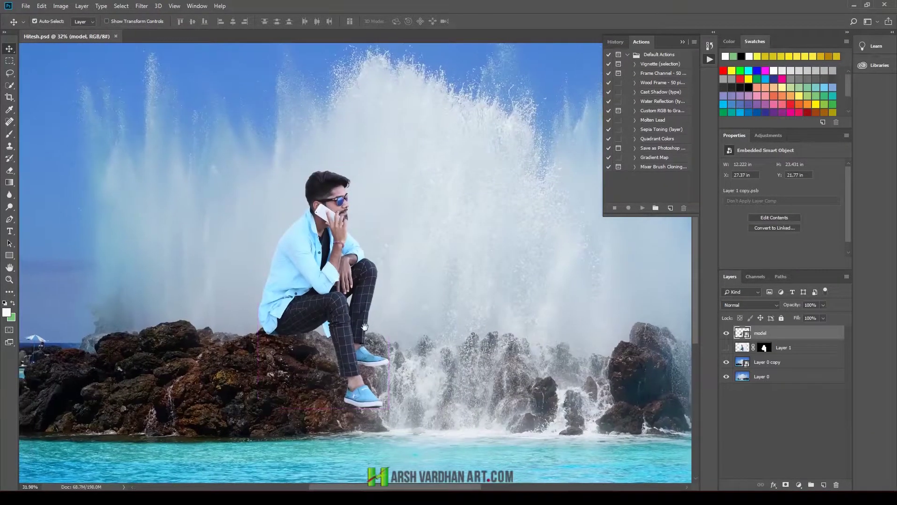
scroll(370, 324, "left", 1)
scroll(383, 324, "left", 1)
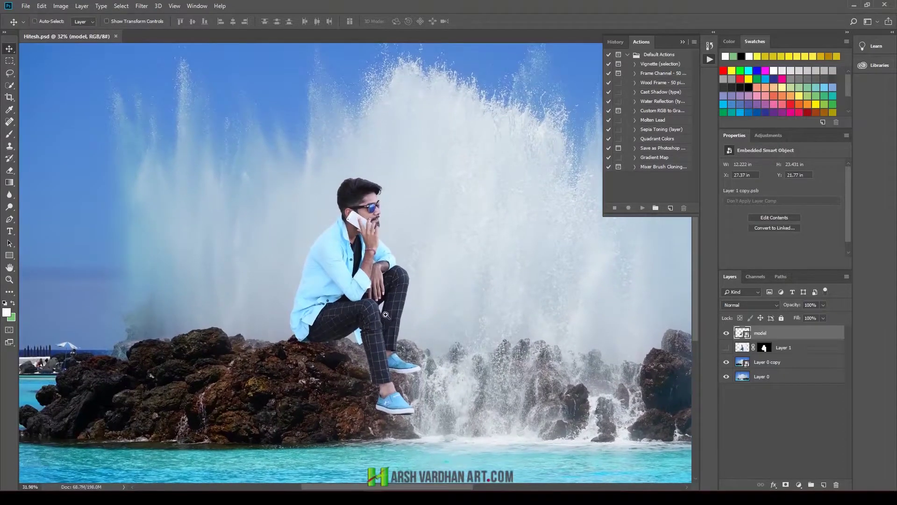
scroll(381, 332, "down", 2)
scroll(373, 346, "down", 2)
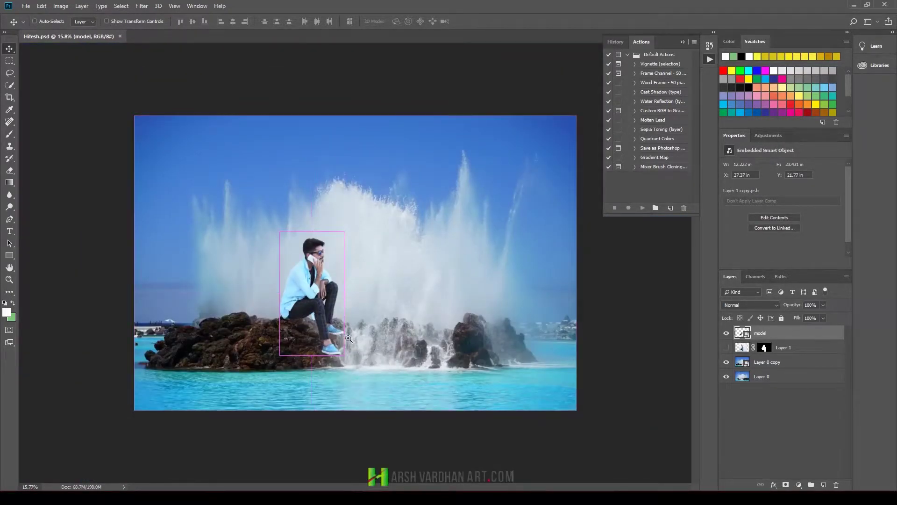
scroll(370, 351, "up", 2)
scroll(371, 346, "up", 2)
scroll(372, 339, "up", 1)
left_click_drag(372, 336, 399, 302)
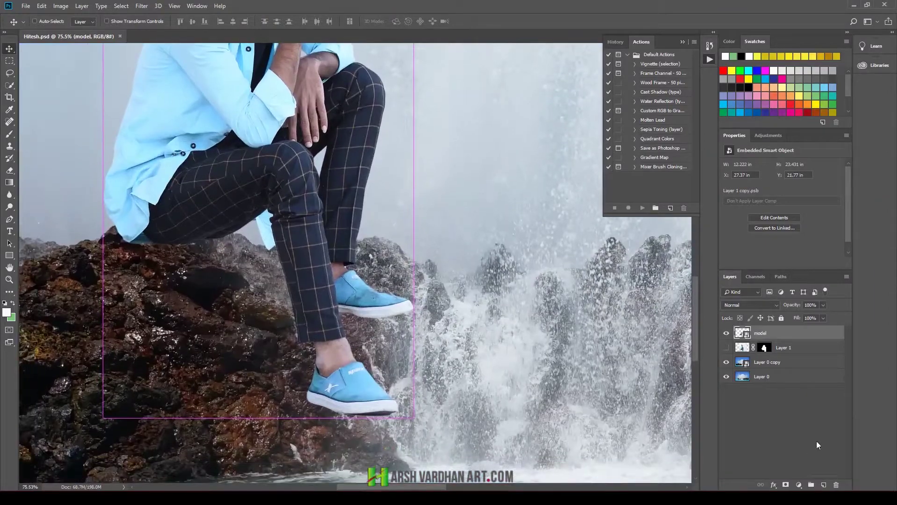
left_click(785, 347)
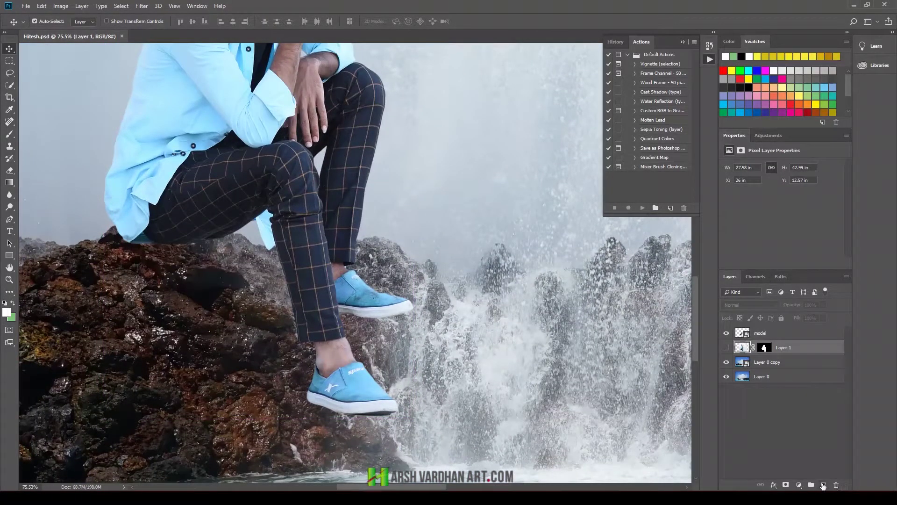
left_click(823, 485)
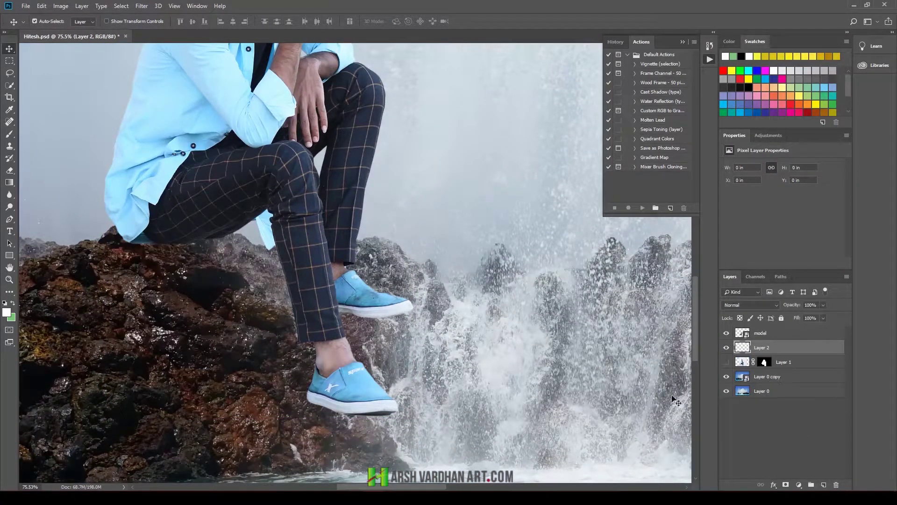
With a smaller, low-flow black brush, paint a soft shadow on the rock under the thigh.
key("b")
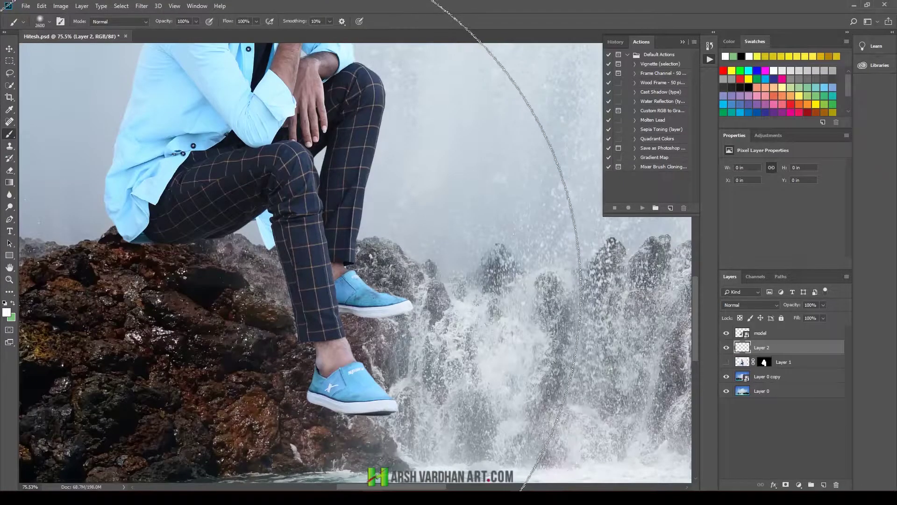
key("bracketleft")
key("bracketleft")
key("bracketleft")
key("bracketleft")
key("bracketleft")
key("bracketleft")
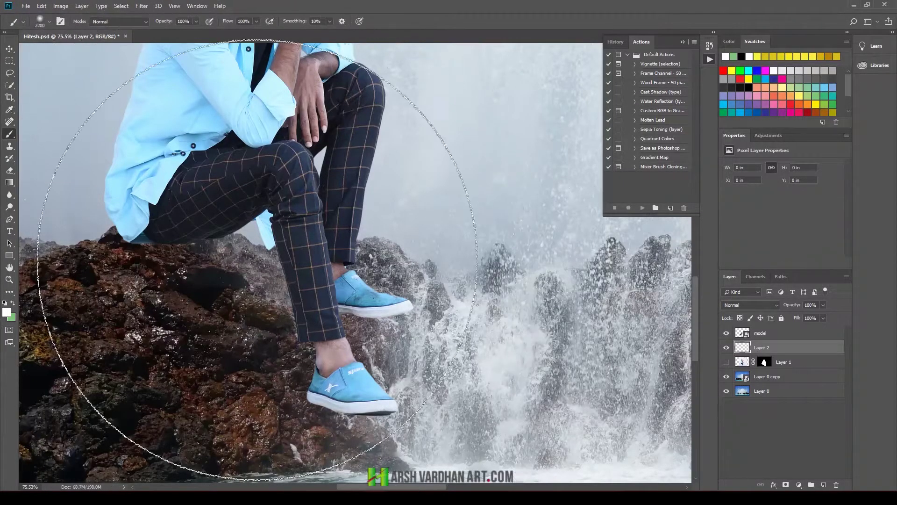
key("bracketleft")
key("bracketleft")
key("bracketleft")
key("bracketleft")
key("bracketleft")
key("bracketleft")
key("bracketleft")
key("bracketleft")
key("bracketleft")
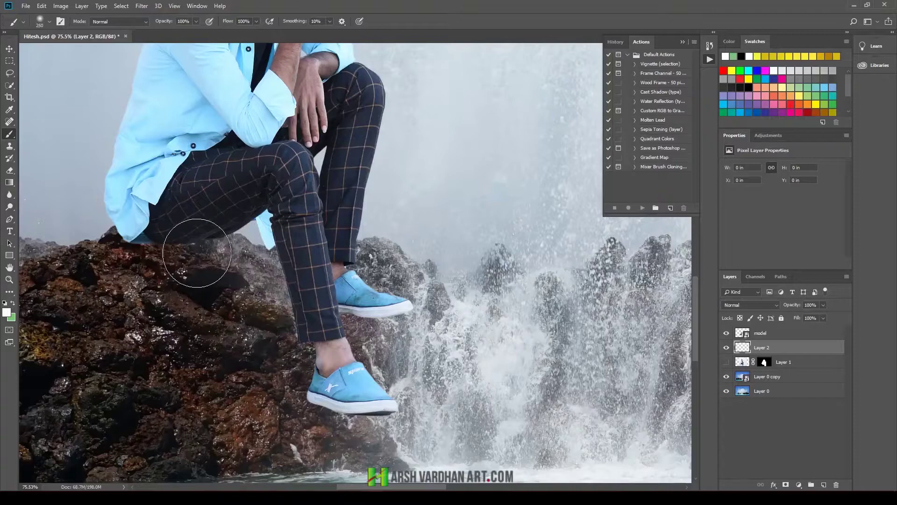
key("d")
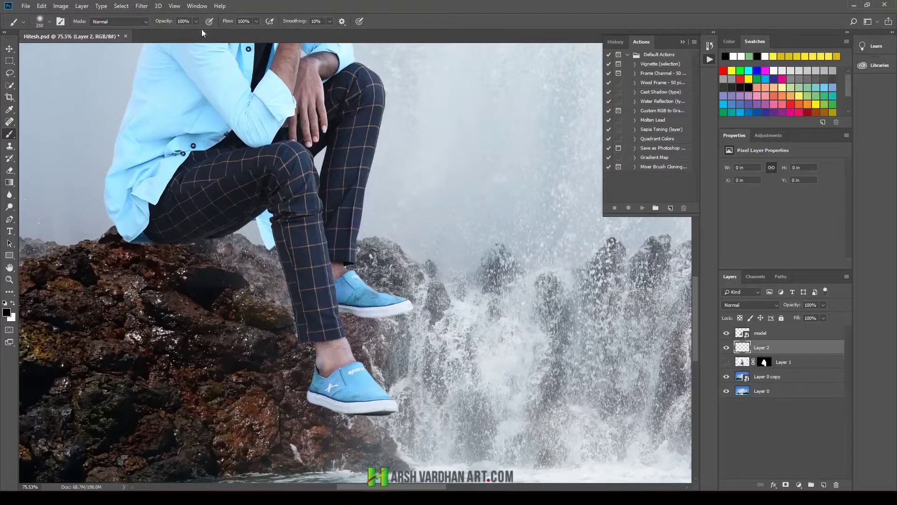
key("1")
key("0")
left_click_drag(180, 230, 215, 261)
mouse_move(303, 280)
left_mouse_down()
mouse_move(176, 242)
mouse_move(284, 300)
mouse_move(304, 332)
mouse_move(139, 244)
mouse_move(203, 253)
mouse_move(316, 397)
mouse_move(363, 407)
mouse_move(353, 416)
left_mouse_up()
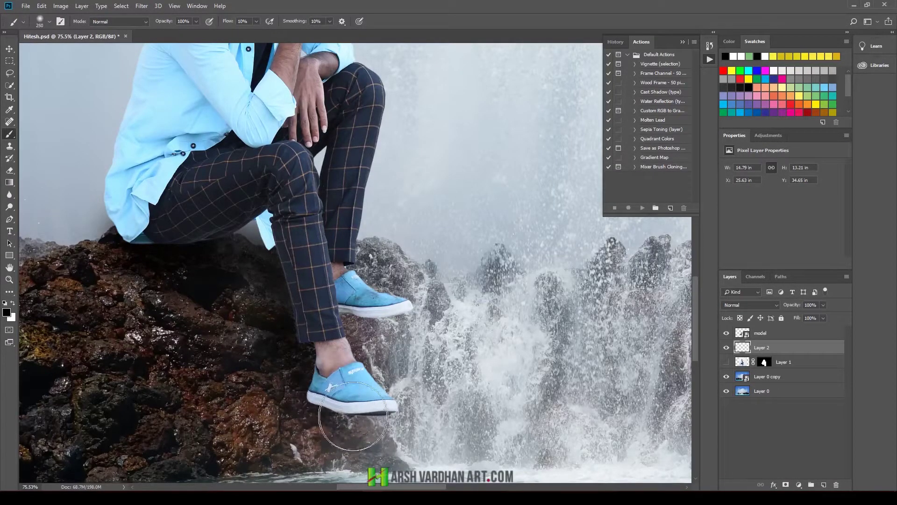
Deepen the painted shadows on the rock around the heel and beneath the man.
key("bracketleft")
key("bracketleft")
key("bracketleft")
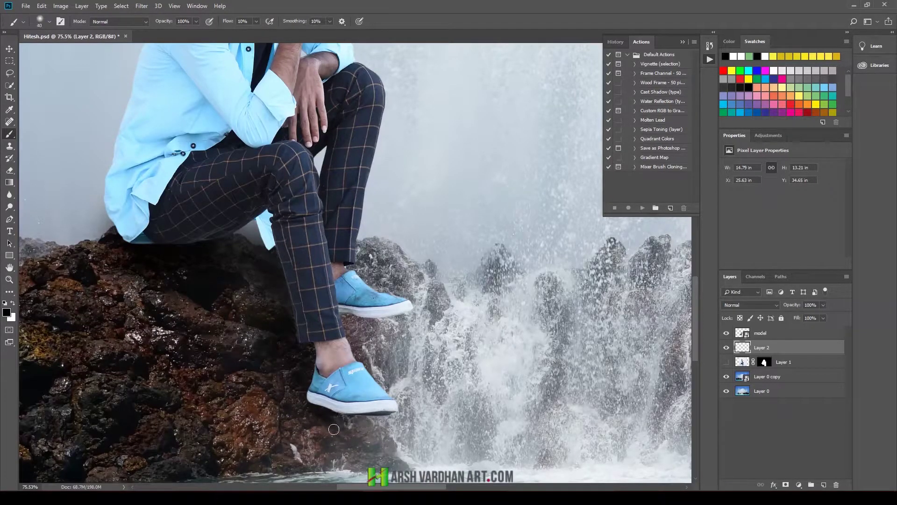
key("bracketright")
key("bracketright")
left_click_drag(312, 429, 293, 399)
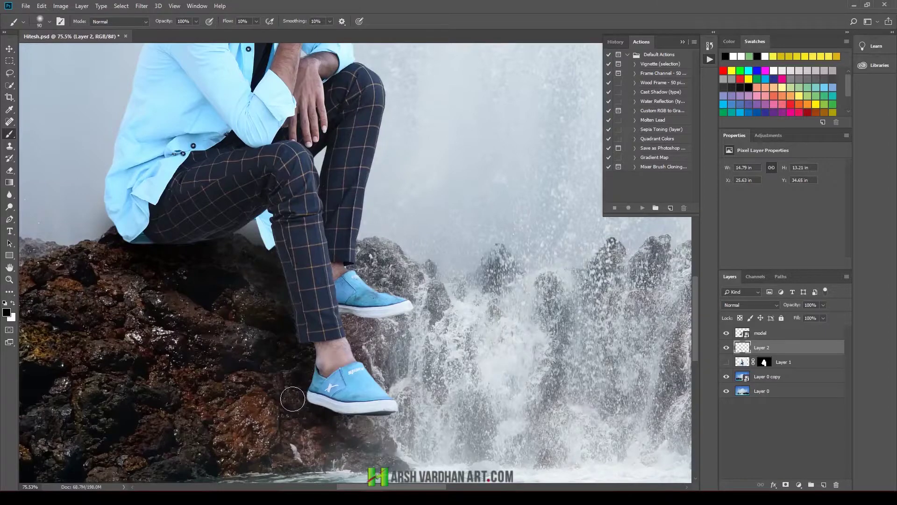
key("bracketright")
key("bracketright")
key("bracketright")
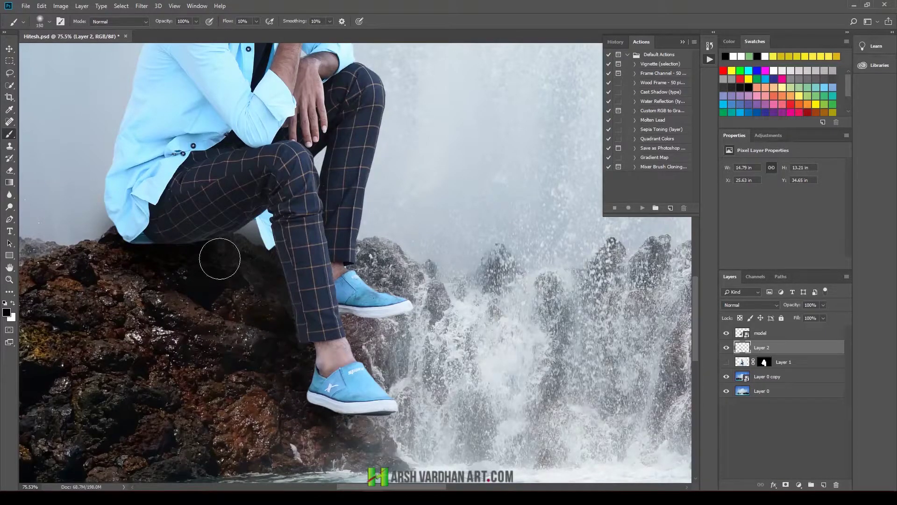
left_click_drag(290, 361, 301, 370)
key("bracketleft")
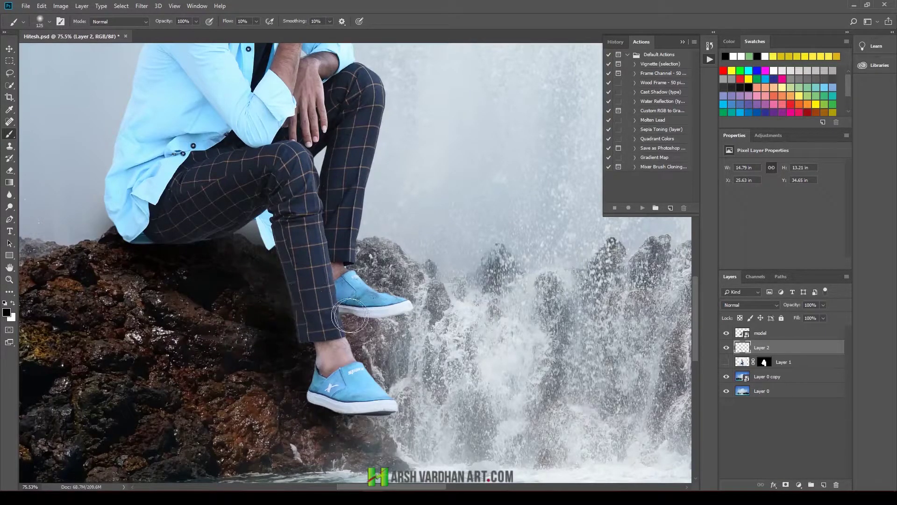
mouse_move(343, 311)
left_mouse_down()
mouse_move(353, 320)
mouse_move(369, 312)
left_mouse_up()
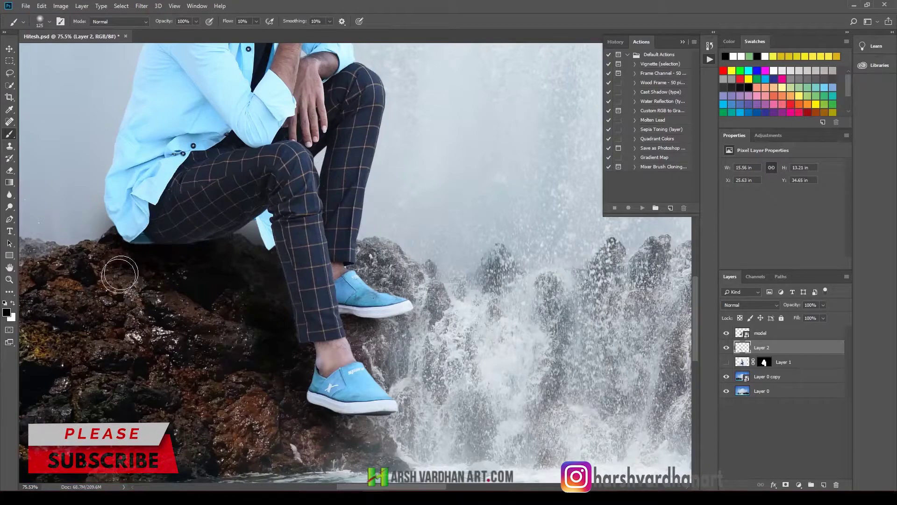
scroll(280, 327, "down", 5)
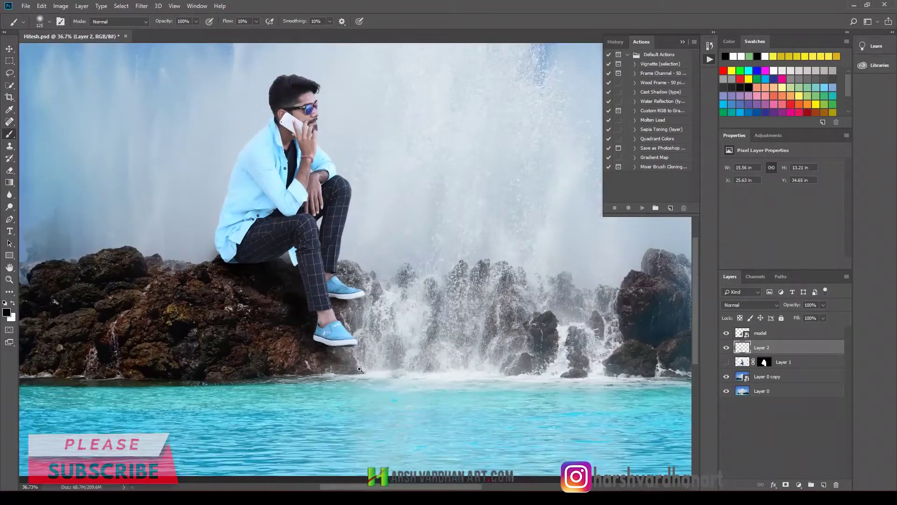
scroll(346, 363, "down", 2)
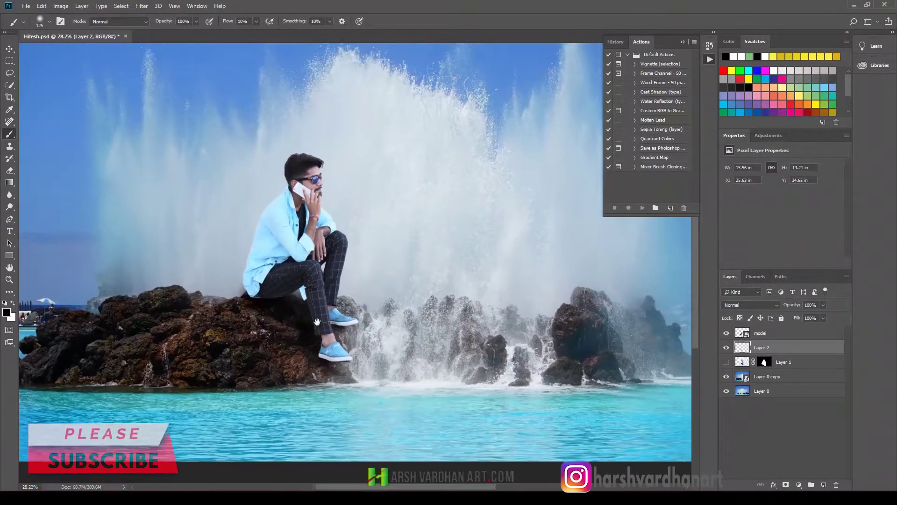
scroll(330, 296, "up", 2)
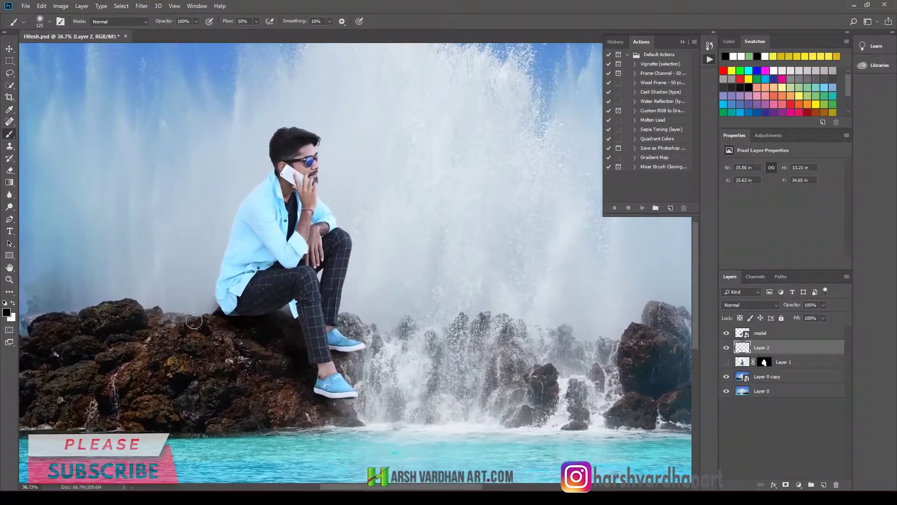
left_click_drag(194, 321, 246, 347)
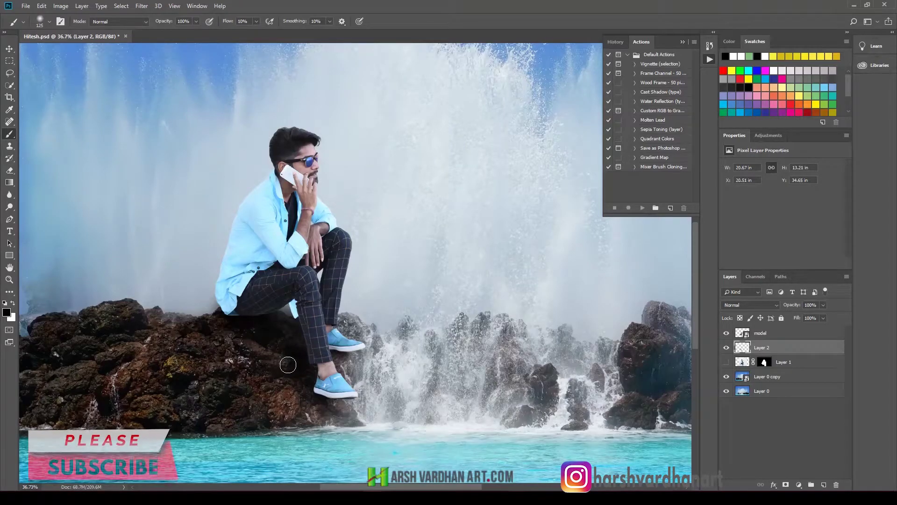
left_click_drag(303, 302, 342, 342)
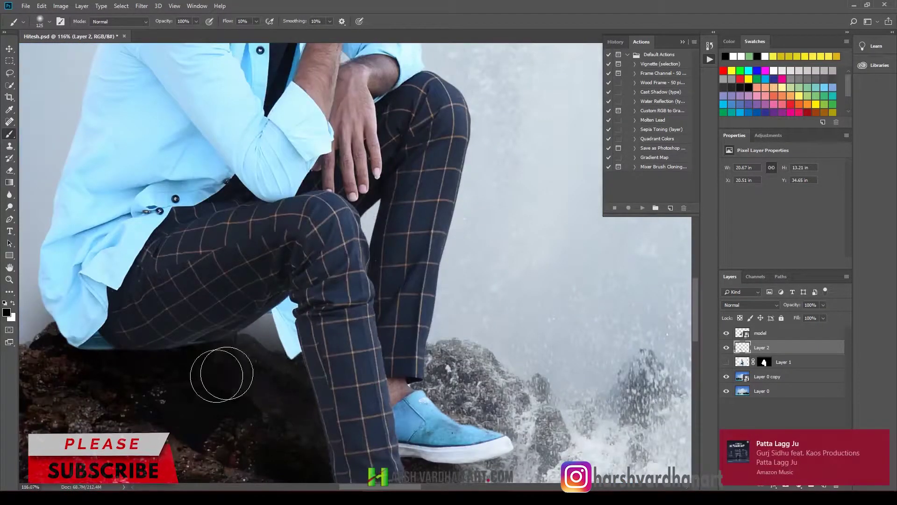
left_click_drag(369, 393, 359, 393)
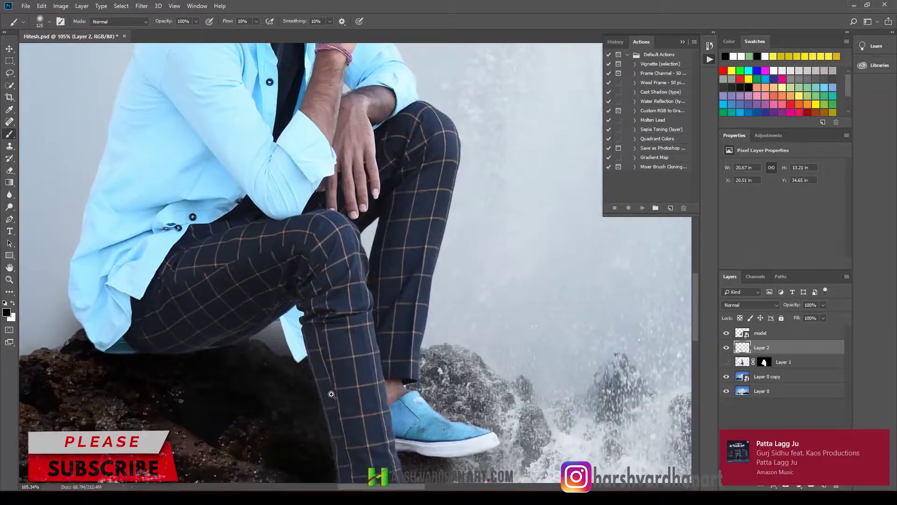
Add a Curves 1 adjustment layer above the model layer.
left_click(745, 333)
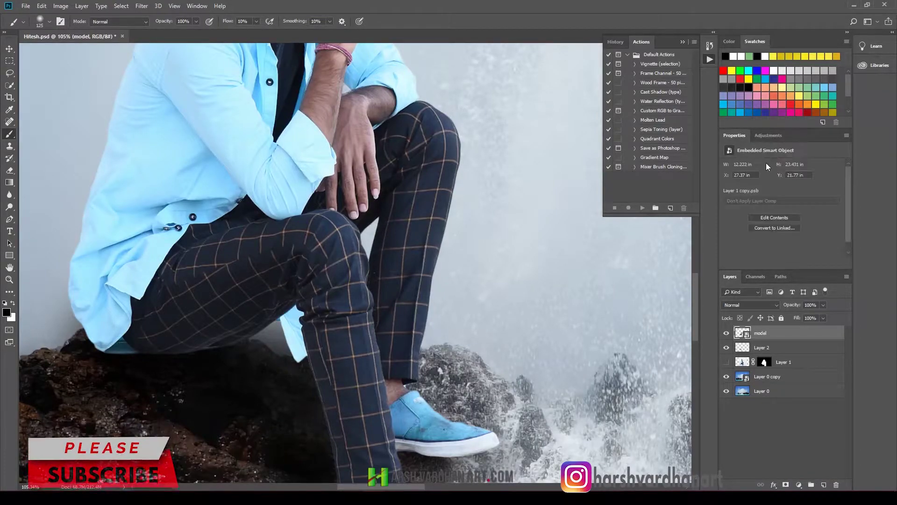
left_click(768, 135)
left_click(749, 157)
key("ctrl+0")
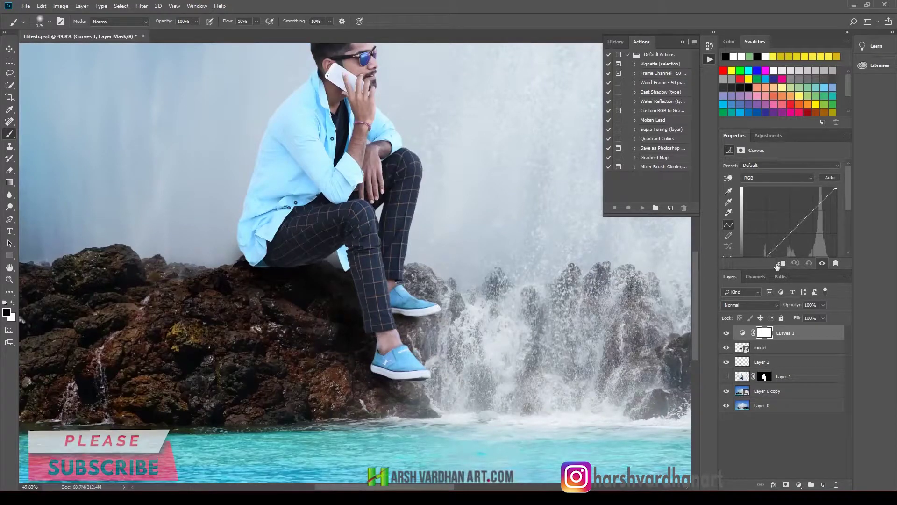
Bend Curves 1 into a darkening curve, clip it to the model layer, and select its mask.
left_click_drag(769, 270, 770, 304)
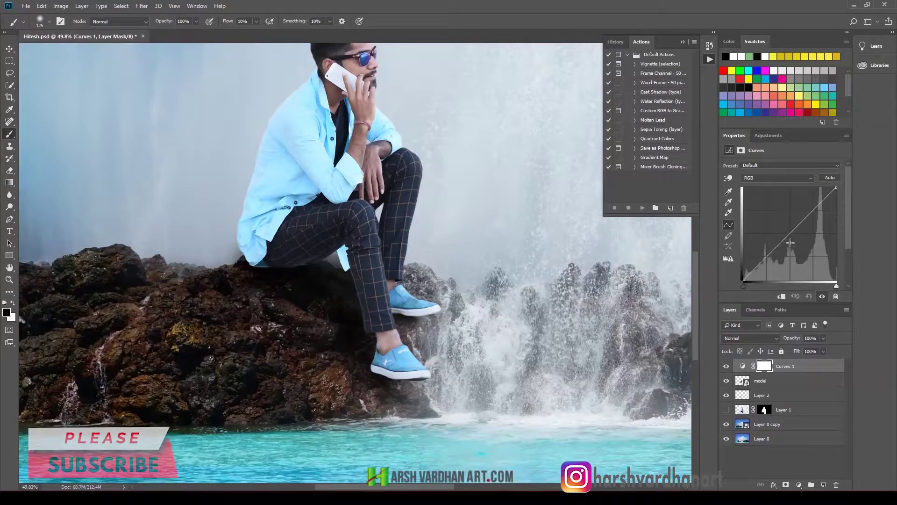
left_click_drag(511, 178, 487, 180)
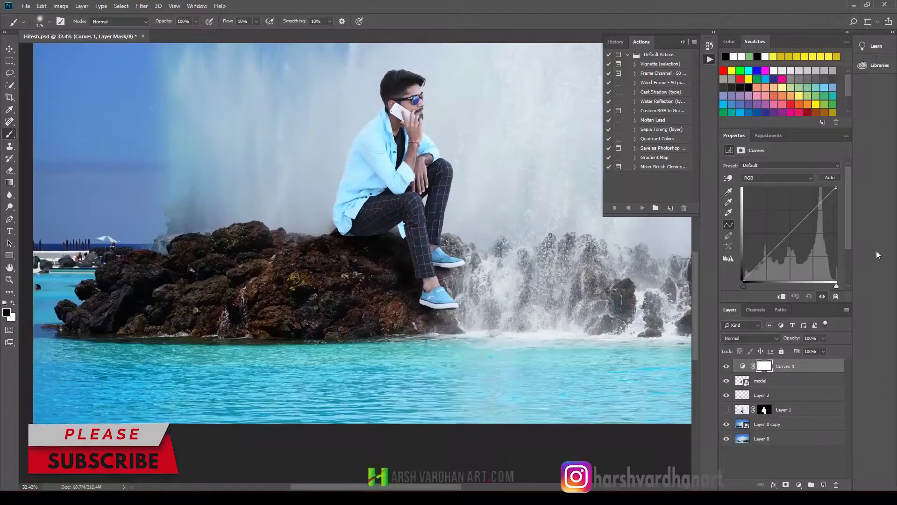
left_click_drag(788, 237, 796, 246)
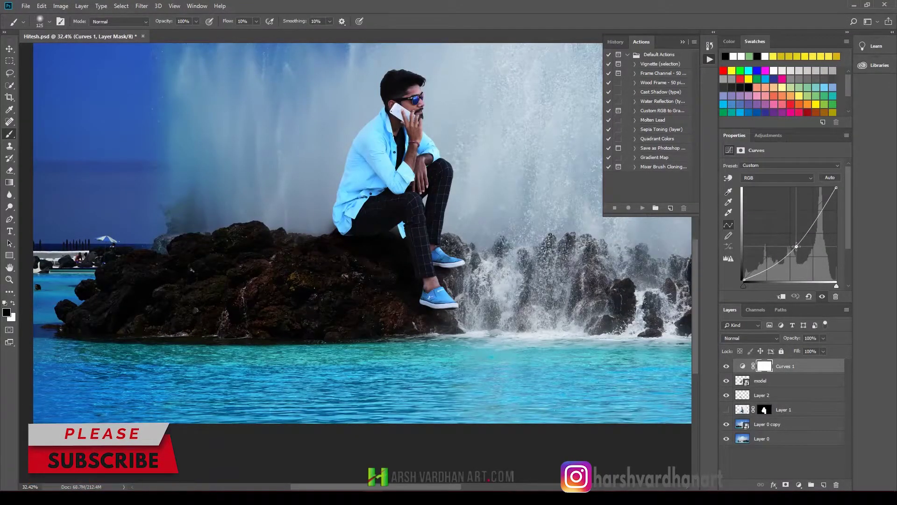
left_click_drag(837, 188, 835, 218)
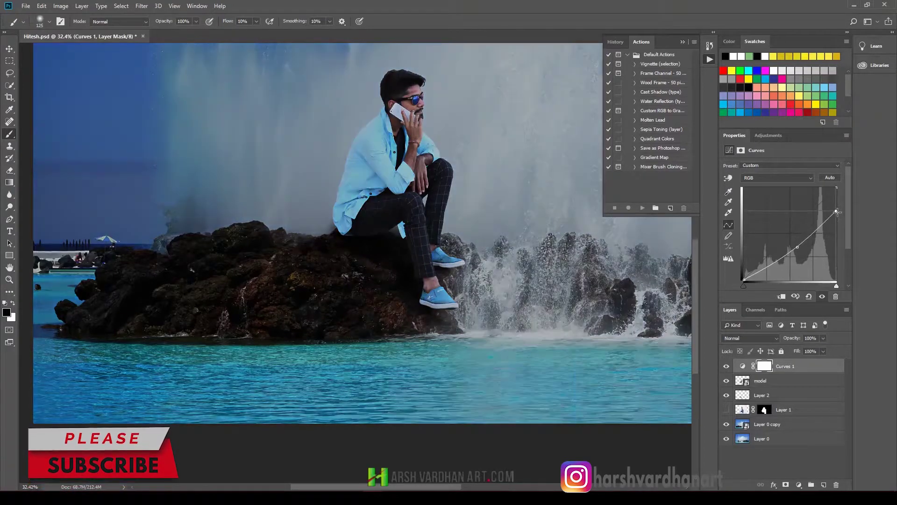
left_click_drag(798, 247, 798, 250)
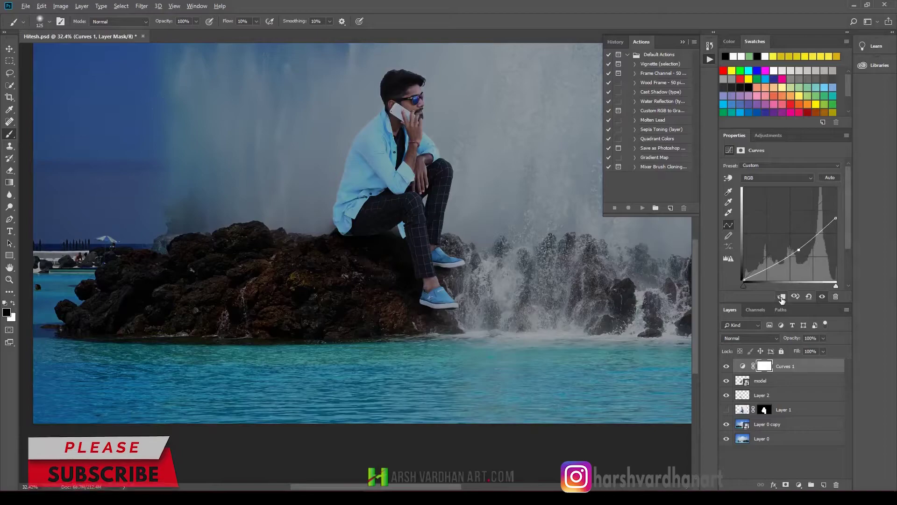
left_click(781, 298)
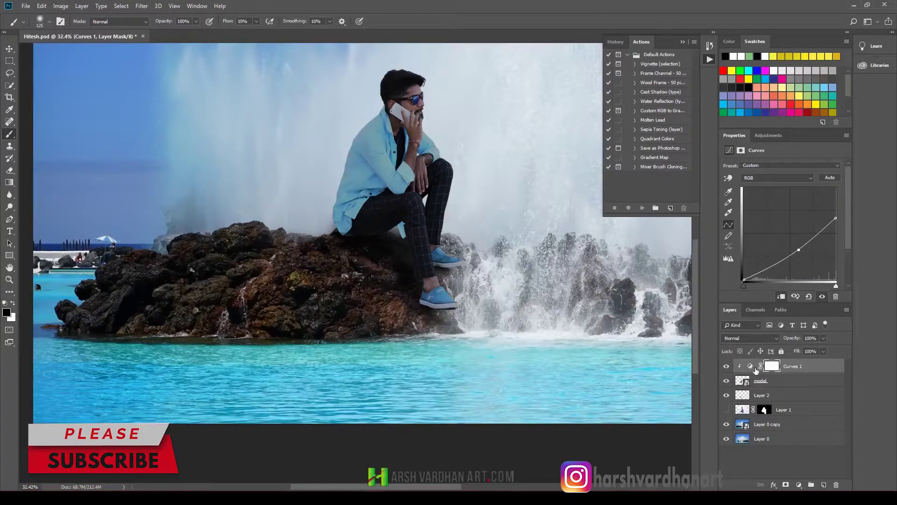
left_click(772, 367)
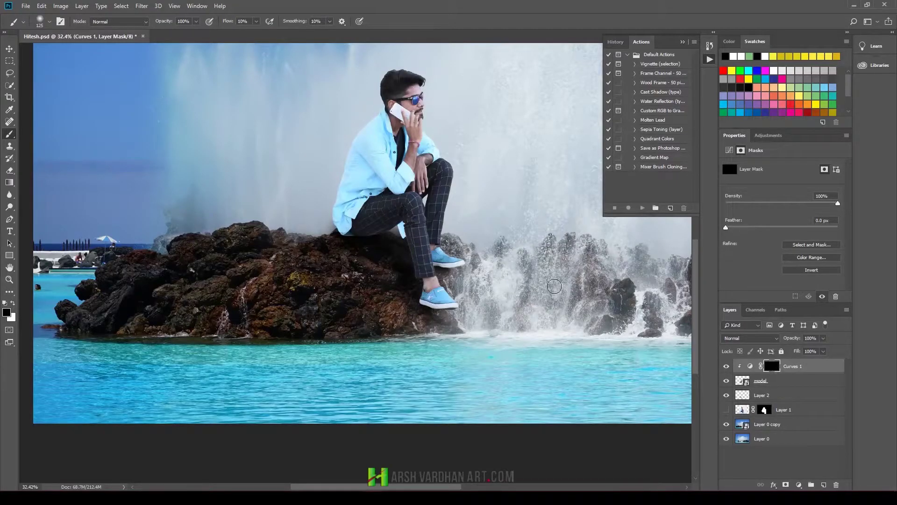
Paint white on the Curves 1 mask where the trousers meet the rock.
scroll(400, 211, "up", 3)
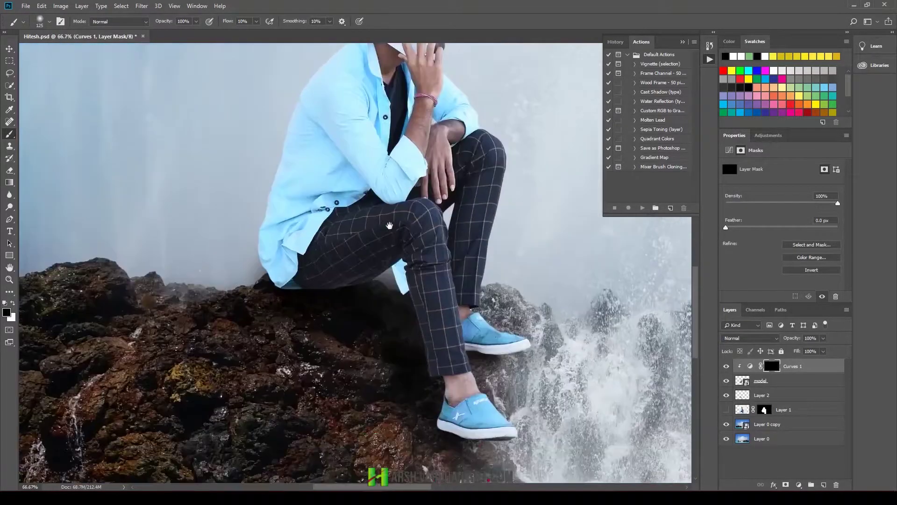
scroll(414, 259, "up", 1)
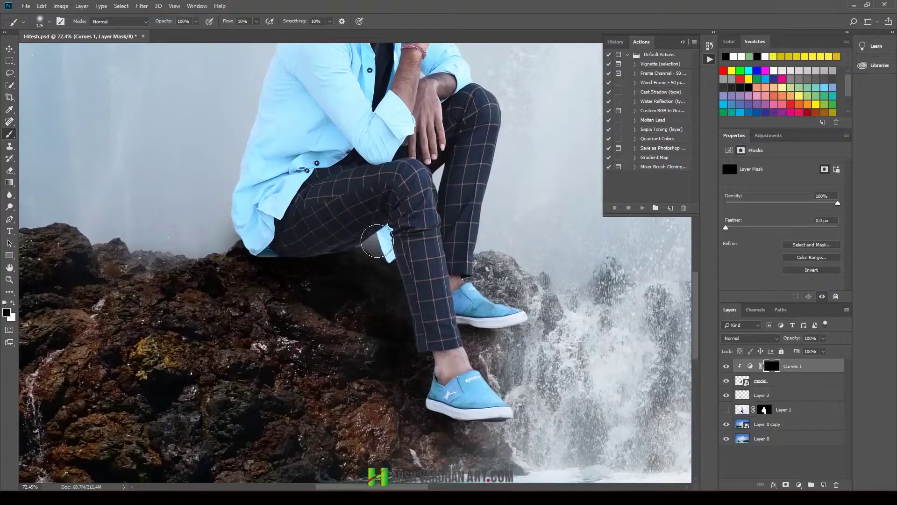
left_click(13, 303)
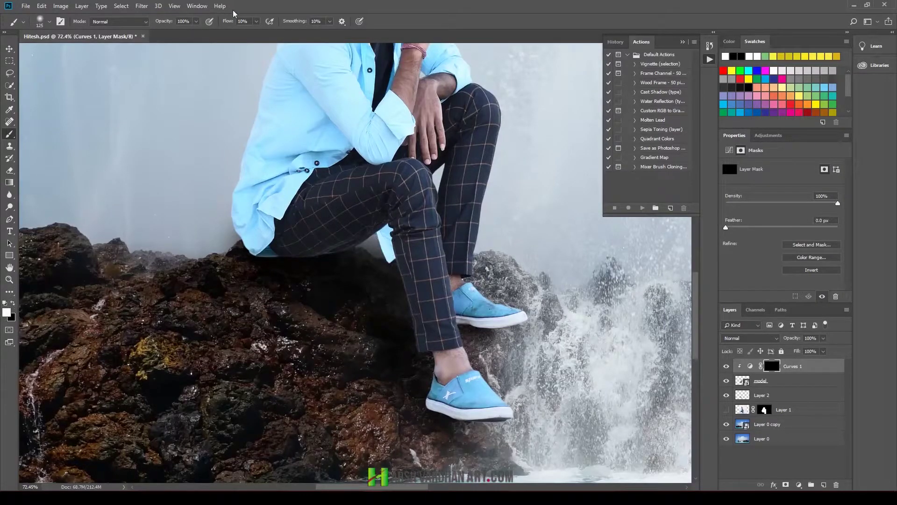
mouse_move(351, 205)
left_mouse_down()
mouse_move(377, 244)
mouse_move(381, 234)
mouse_move(399, 272)
mouse_move(371, 240)
mouse_move(387, 276)
mouse_move(396, 247)
mouse_move(376, 227)
mouse_move(415, 386)
mouse_move(300, 243)
mouse_move(253, 247)
mouse_move(240, 140)
mouse_move(251, 236)
mouse_move(223, 373)
left_mouse_up()
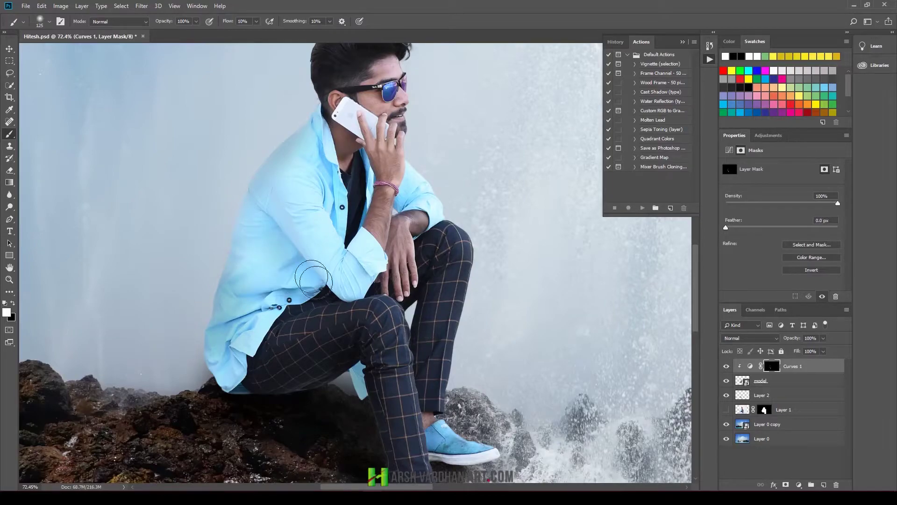
left_click_drag(298, 268, 287, 426)
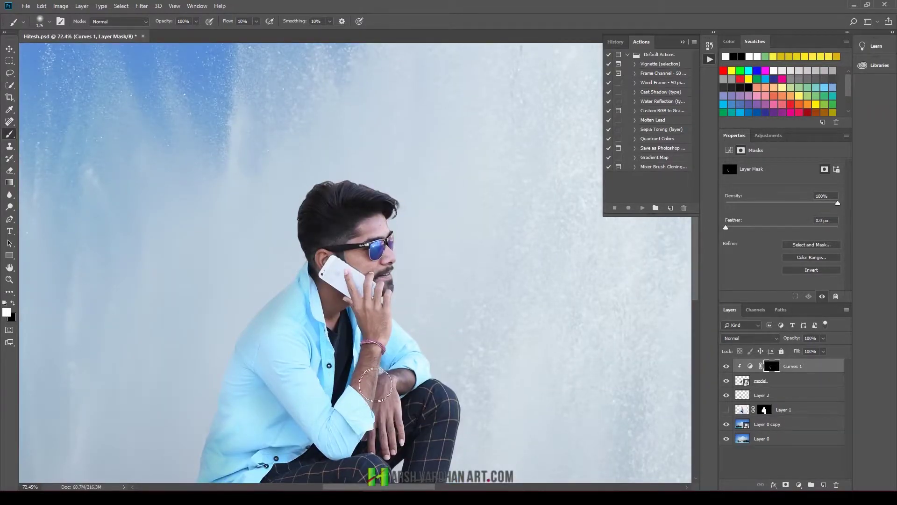
left_click_drag(357, 387, 380, 192)
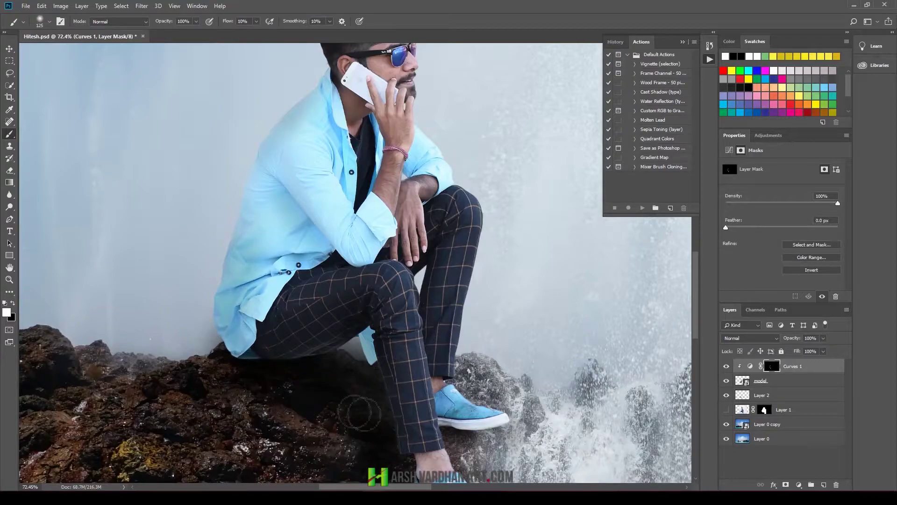
Add Curves 2 clipped above Curves 1, raise it to brighten, and invert its mask to black.
left_click(768, 136)
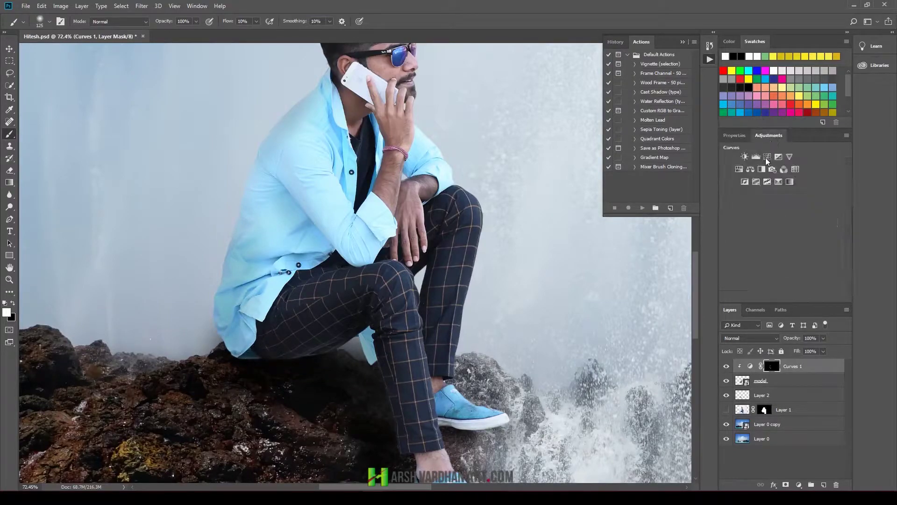
left_click(767, 157)
left_click(781, 297)
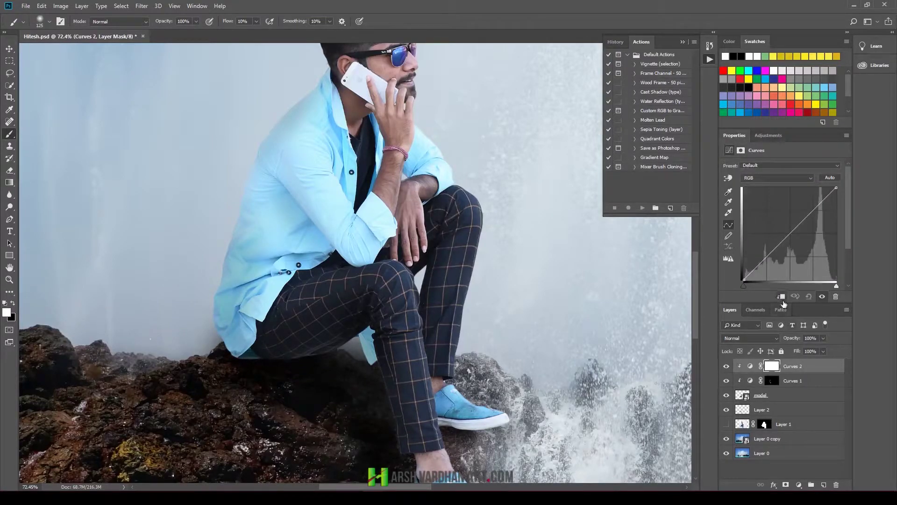
scroll(445, 175, "down", 3)
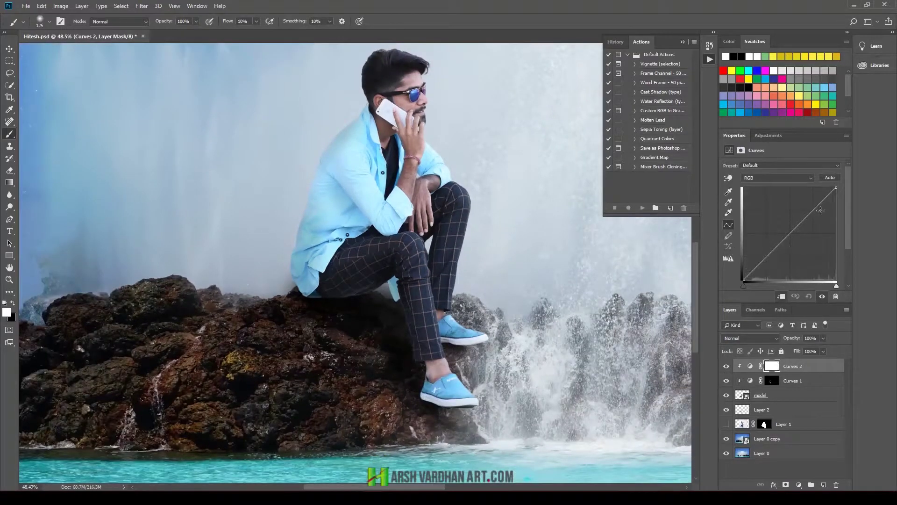
left_click(815, 208)
left_click_drag(815, 208, 805, 205)
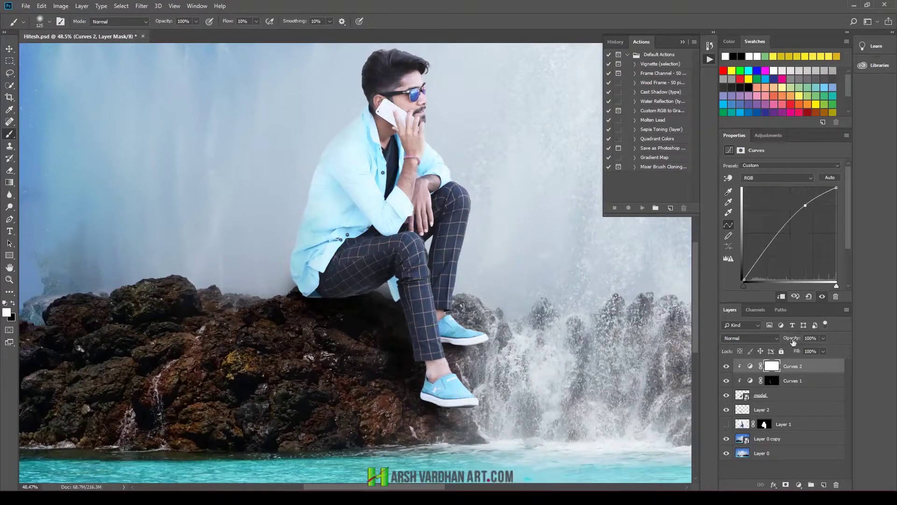
left_click(776, 370)
key("ctrl+i")
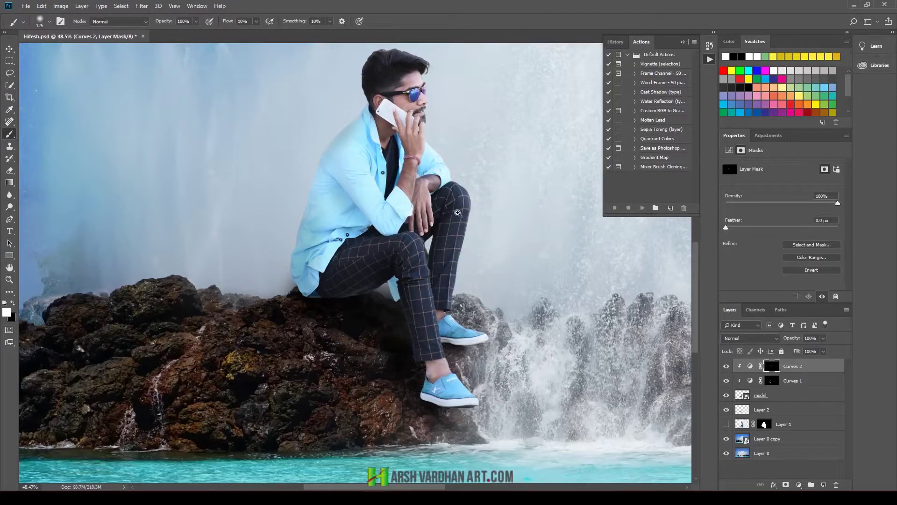
left_click_drag(458, 213, 383, 228)
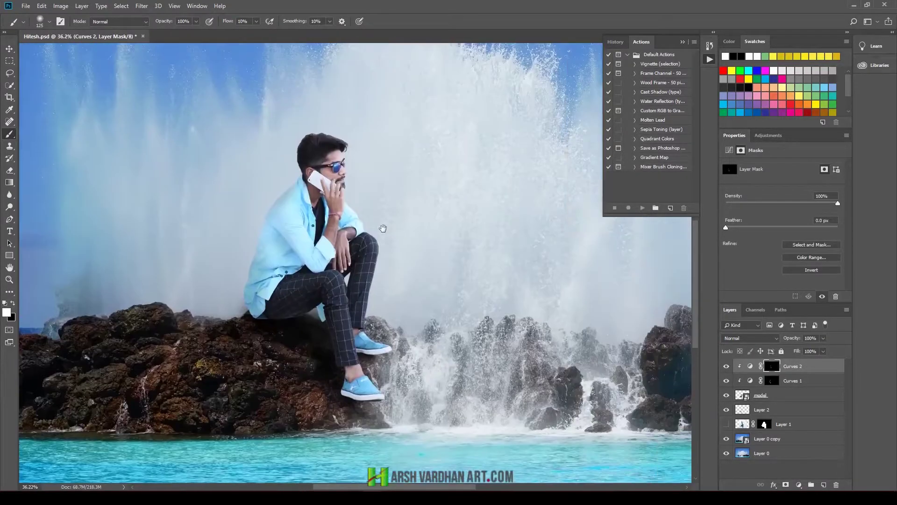
Refine the darkening on the shirt and shoulder, painting the Curves 1 mask in black and white.
scroll(383, 228, "down", 3)
scroll(379, 282, "up", 4)
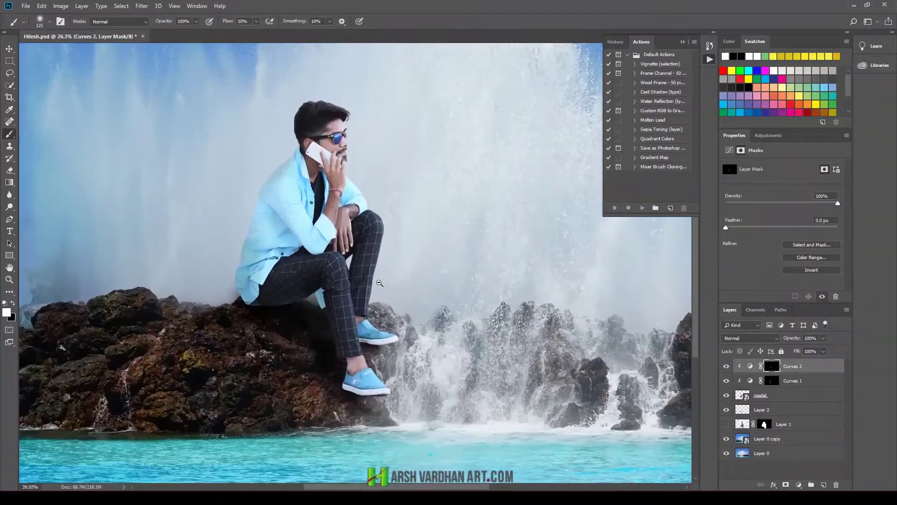
left_click(772, 381)
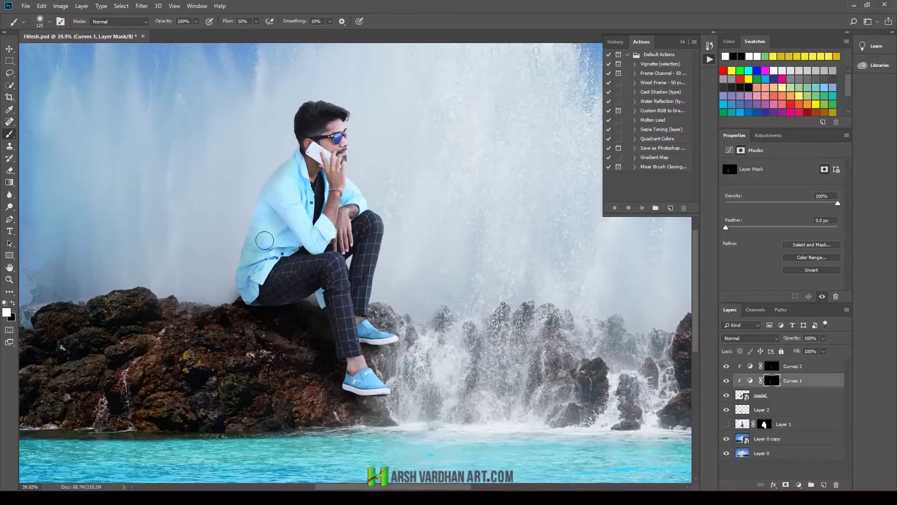
key("x")
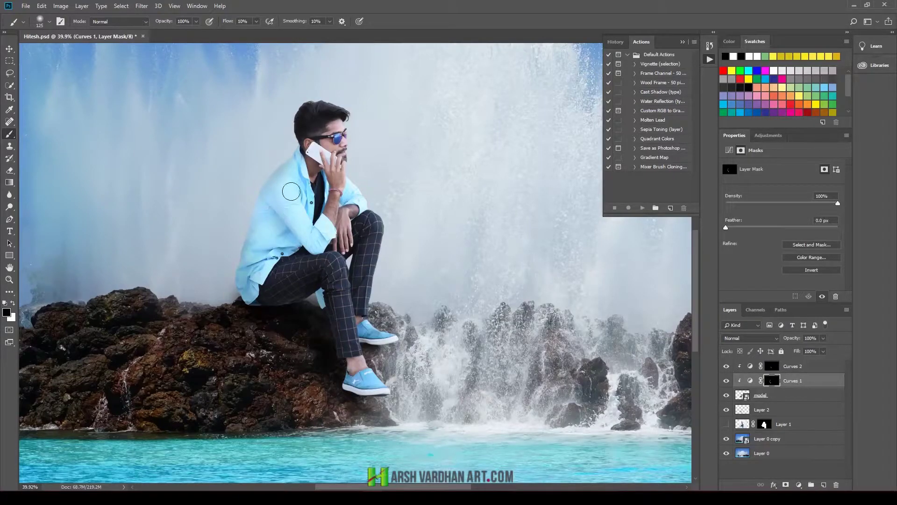
key("x")
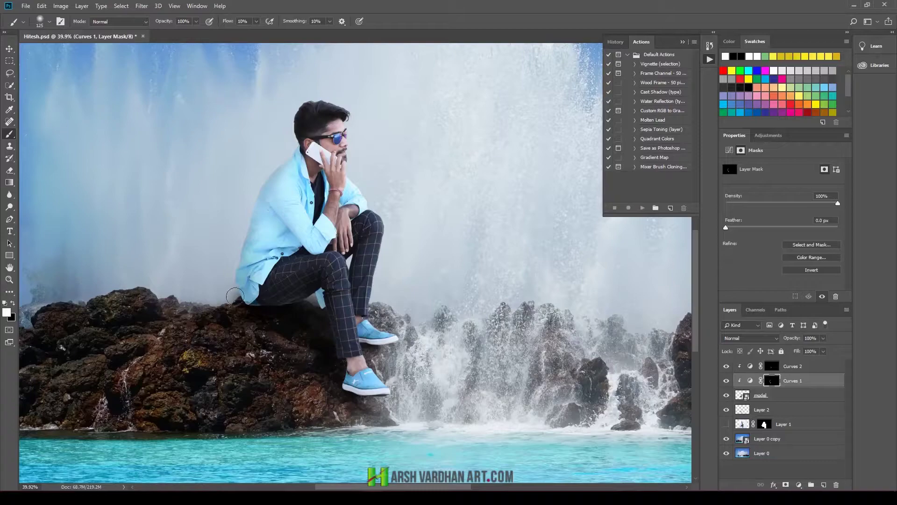
key("x")
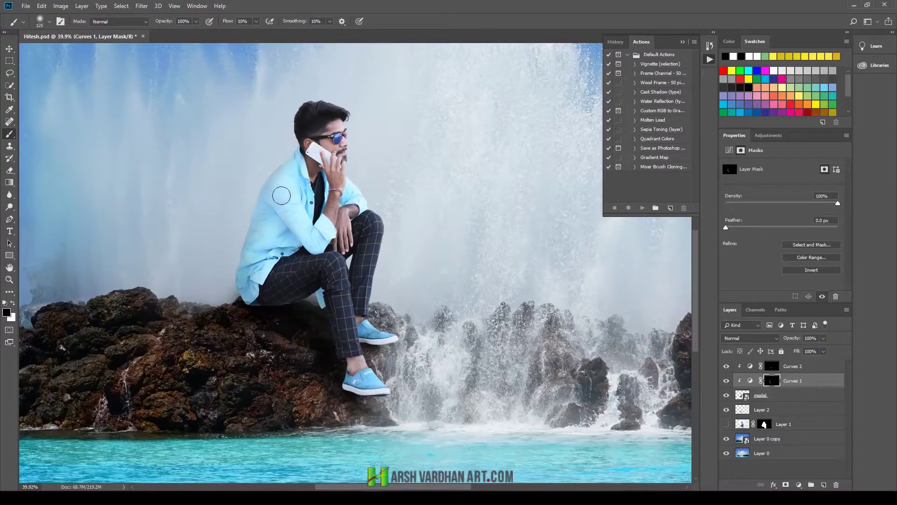
key("x")
key("x")
Select the model layer and save the composite to Hitesh.psd.
scroll(380, 257, "down", 3)
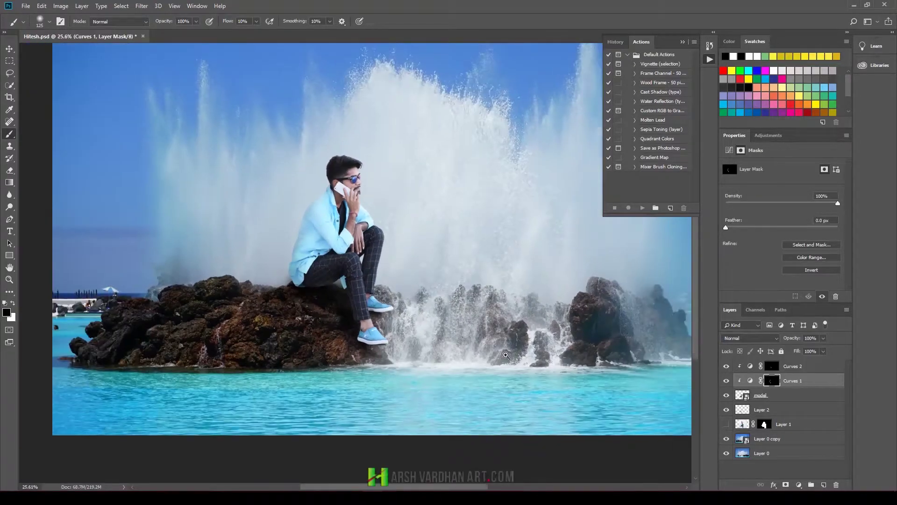
scroll(385, 283, "down", 2)
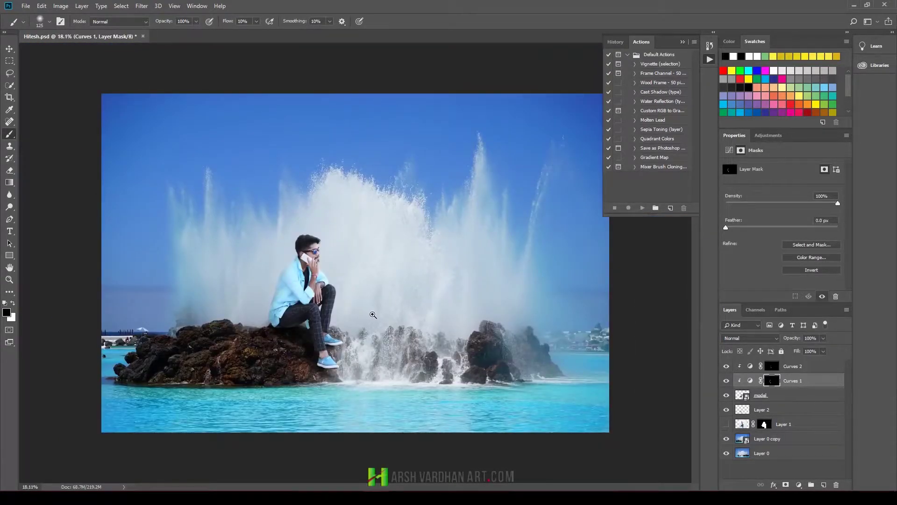
scroll(373, 315, "up", 1)
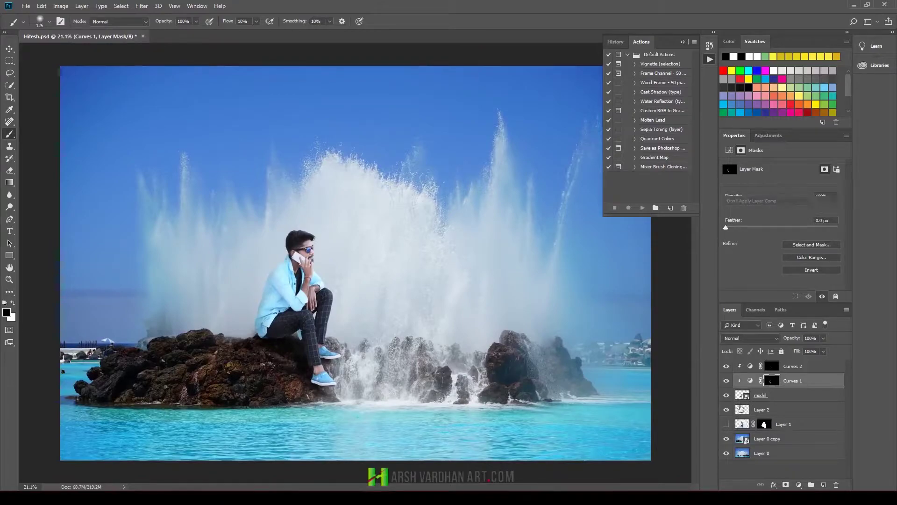
left_click(745, 398)
key("ctrl+s")
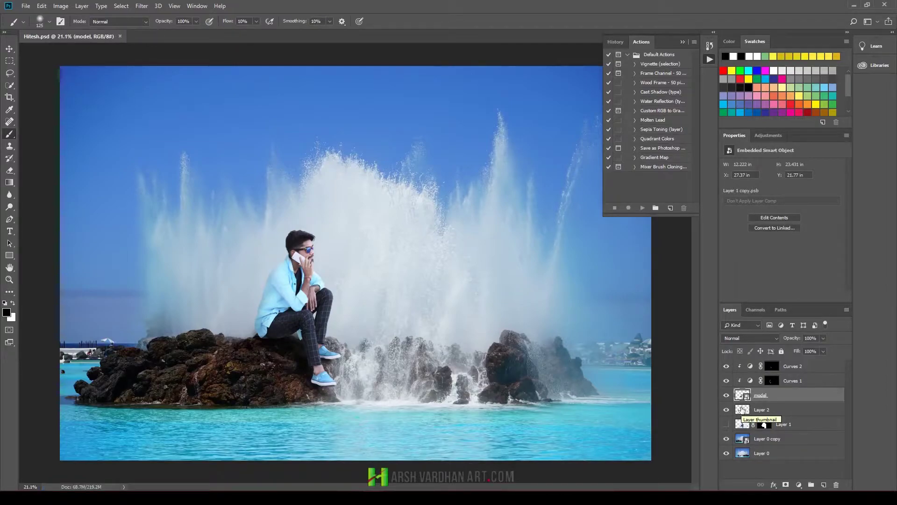
In Camera Raw, apply Auto tone, then raise Exposure, ease Contrast and add Clarity.
left_click_drag(742, 409, 742, 411)
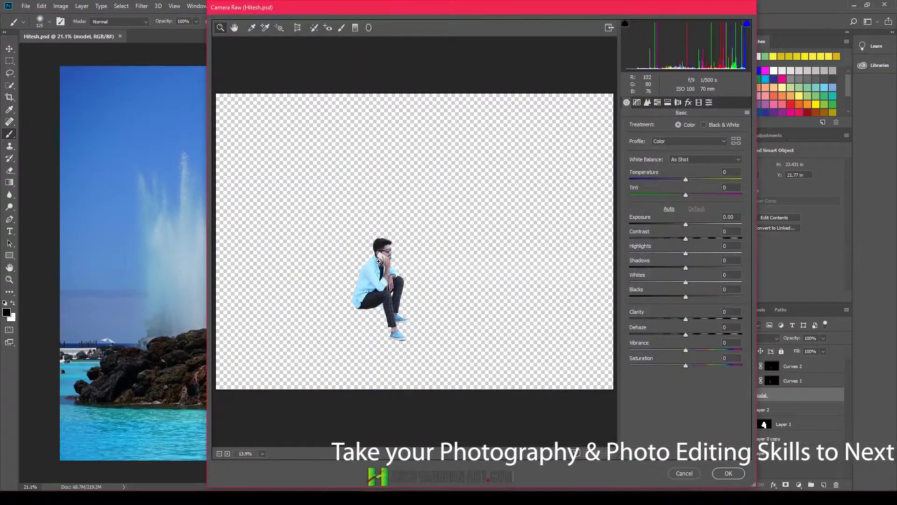
left_click(388, 260)
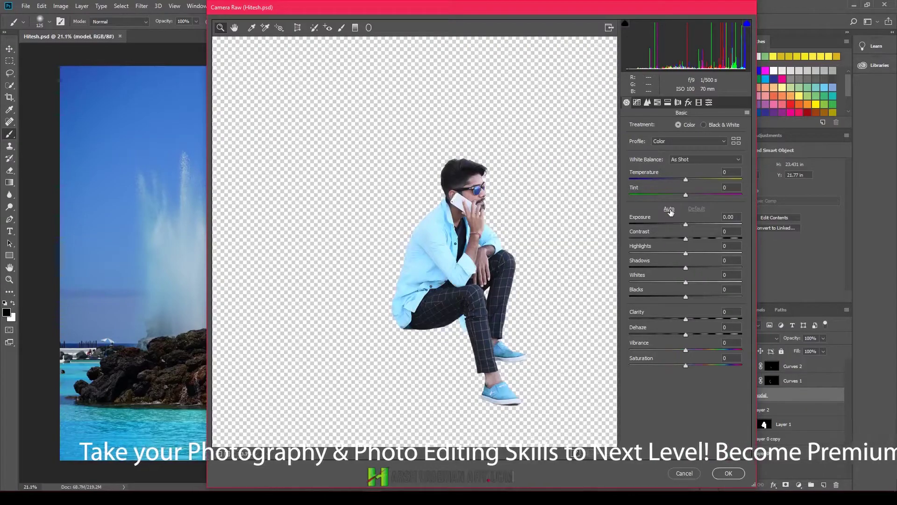
left_click(669, 209)
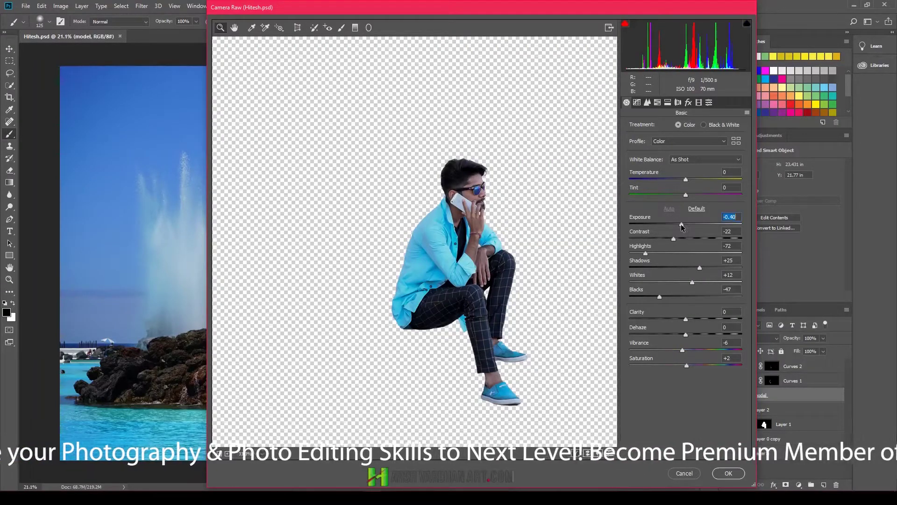
left_click_drag(681, 223, 686, 223)
left_click(673, 238)
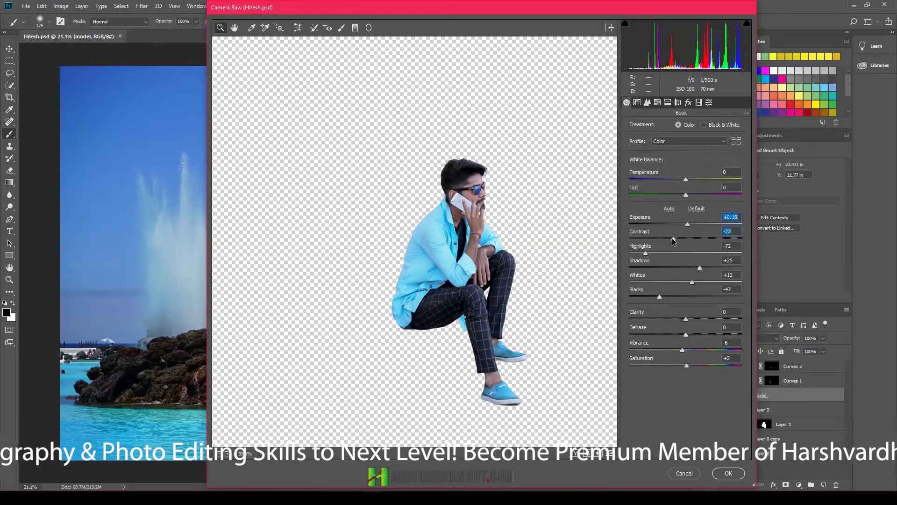
mouse_move(673, 241)
left_mouse_down()
mouse_move(659, 254)
mouse_move(699, 267)
left_mouse_up()
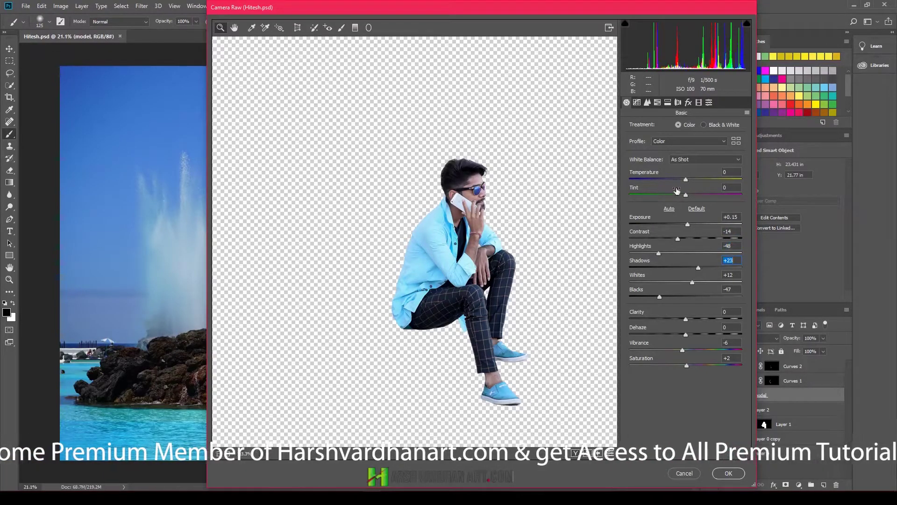
left_click_drag(685, 318, 691, 316)
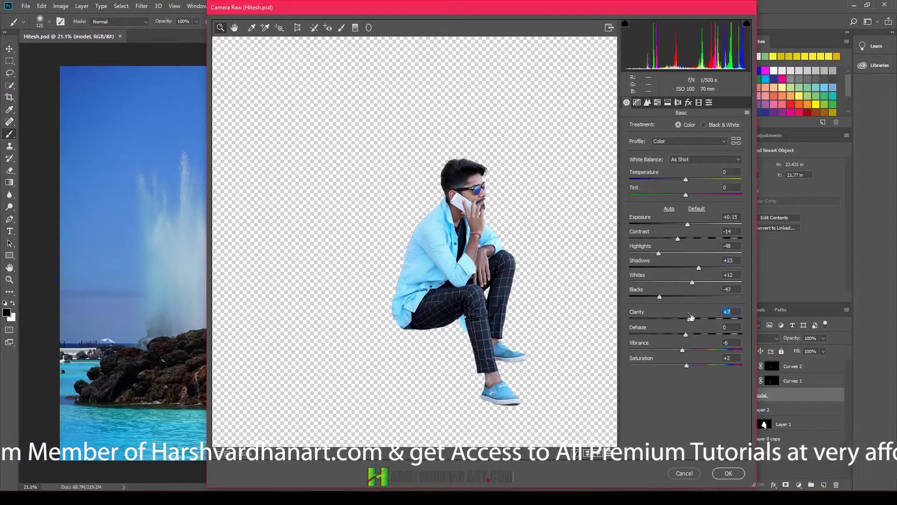
Add Detail sharpening and luminance noise reduction, then apply the Camera Raw filter.
left_click(649, 104)
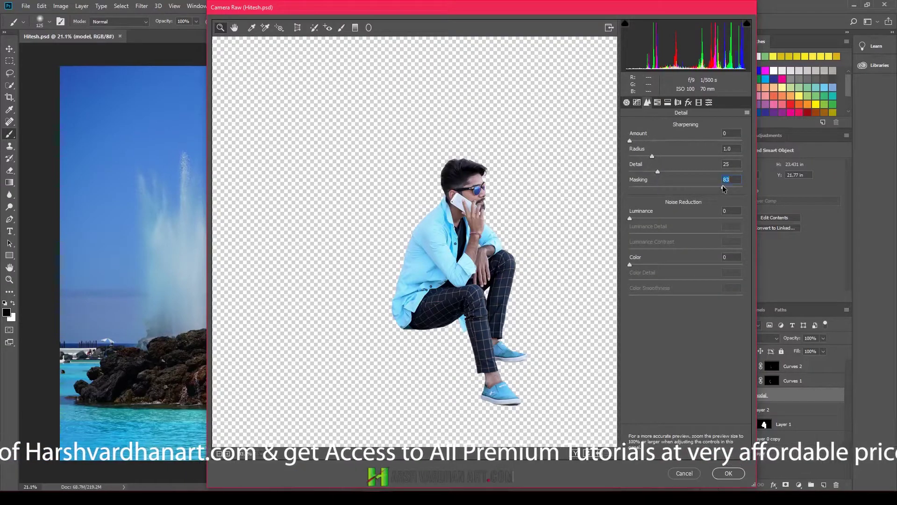
left_click_drag(629, 140, 666, 141)
left_click_drag(630, 218, 654, 219)
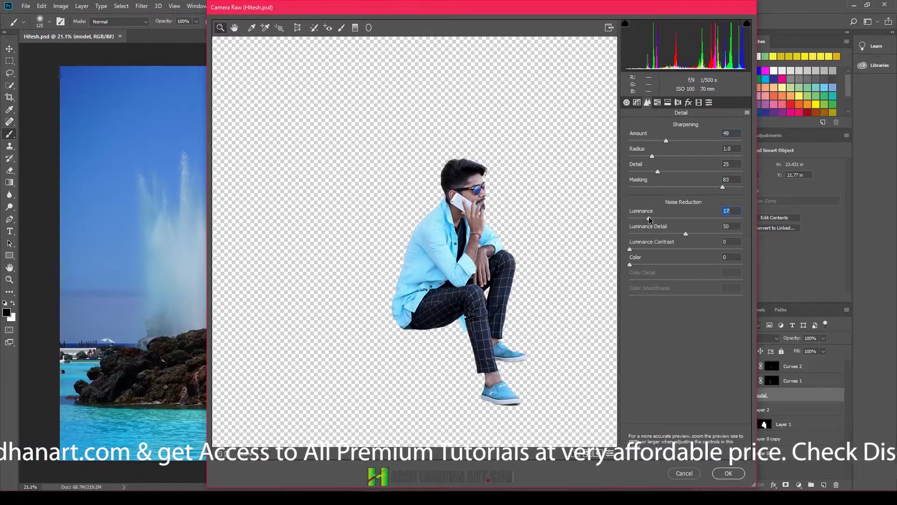
left_click(668, 102)
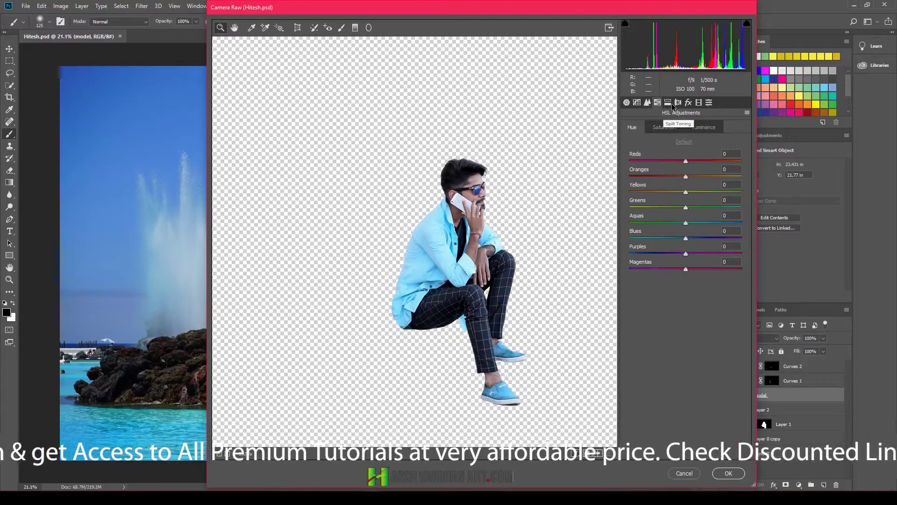
left_click(678, 103)
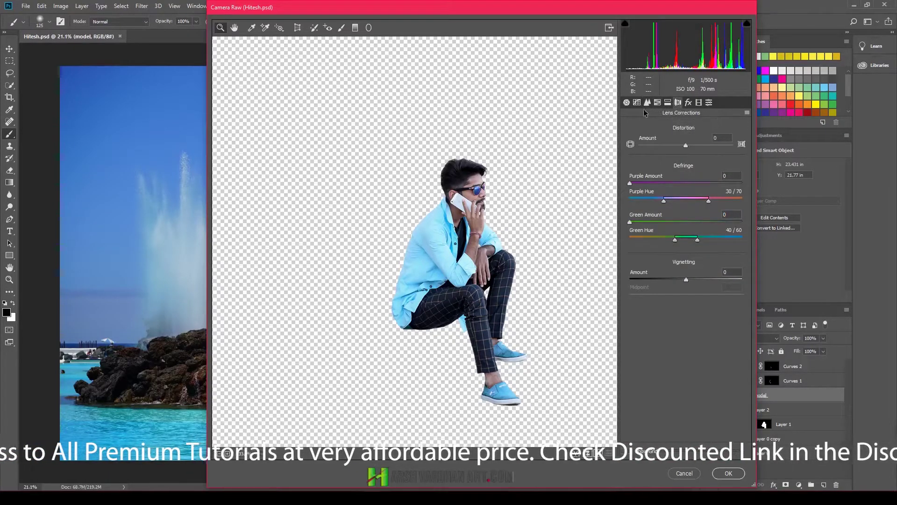
key("alt+Tab")
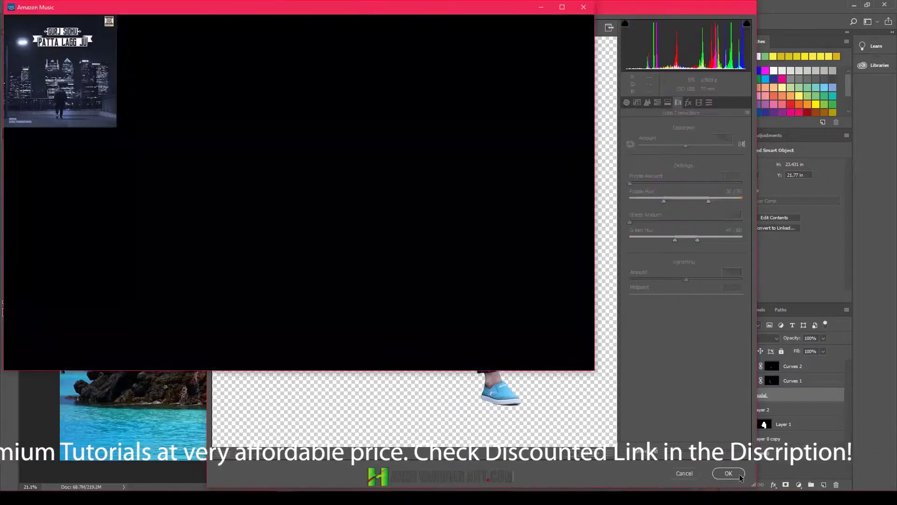
left_click(662, 348)
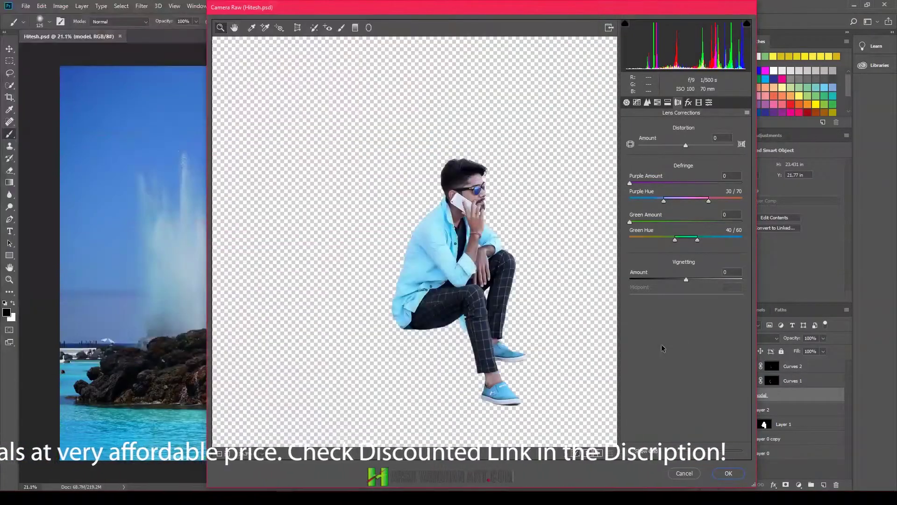
left_click(724, 472)
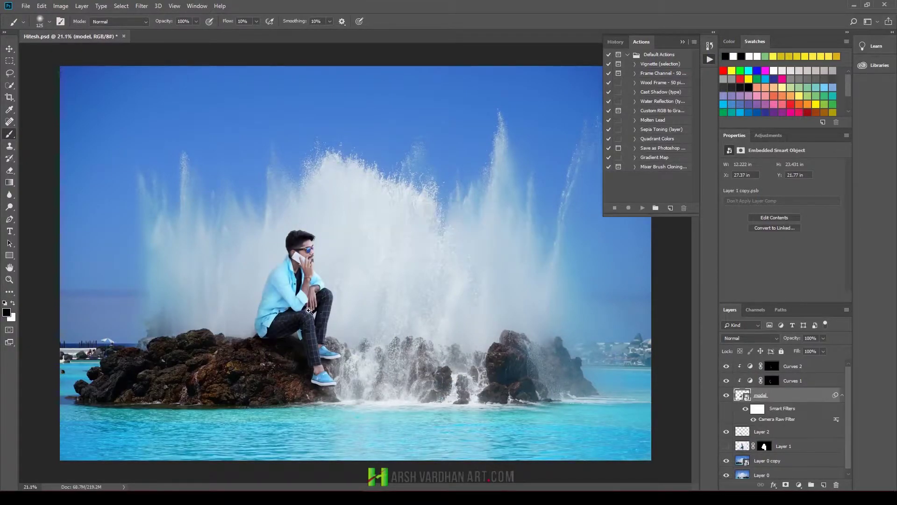
Exit the break-reminder tray app and purge all cached data with Edit > Purge > All.
mouse_move(283, 280)
left_mouse_down()
mouse_move(309, 284)
mouse_move(290, 247)
mouse_move(314, 256)
left_mouse_up()
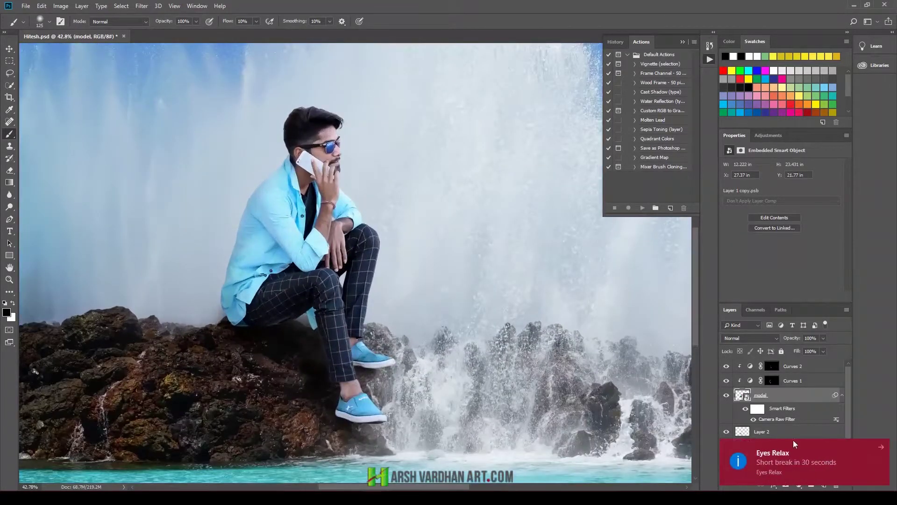
left_click(805, 498)
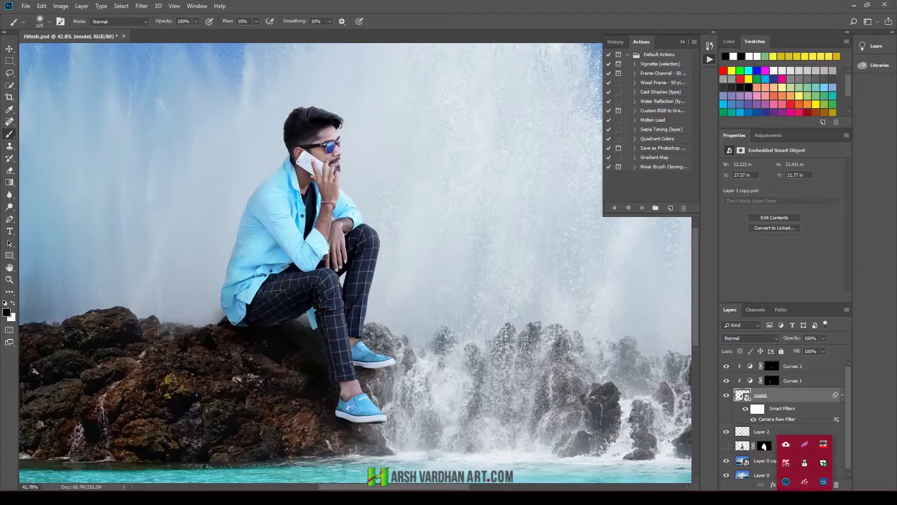
right_click(824, 447)
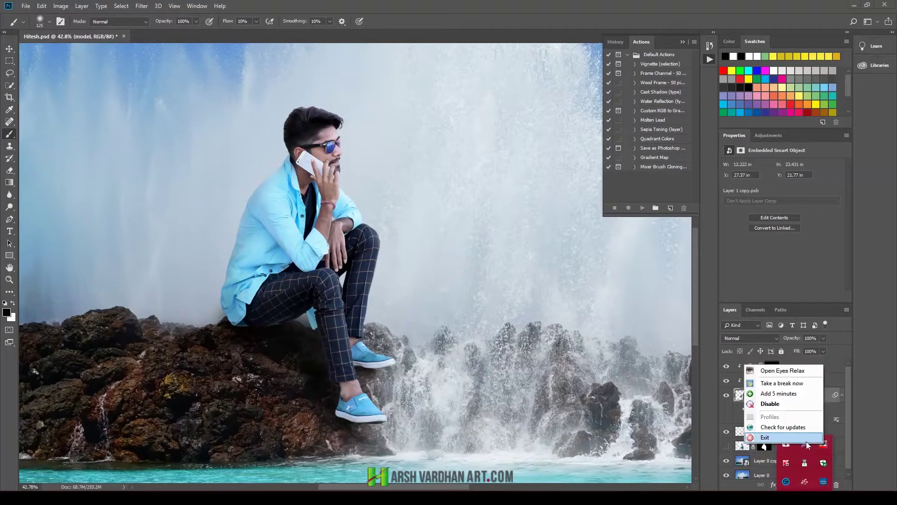
left_click(758, 477)
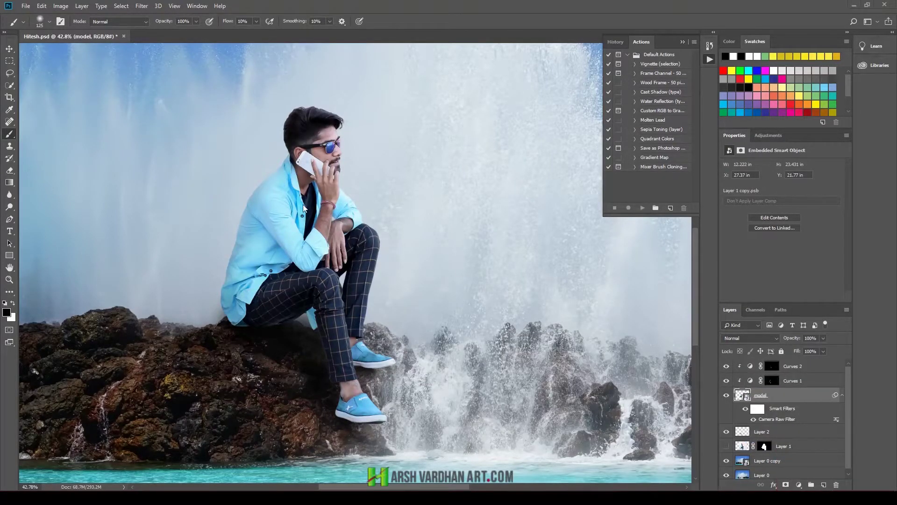
left_click(45, 7)
mouse_move(50, 274)
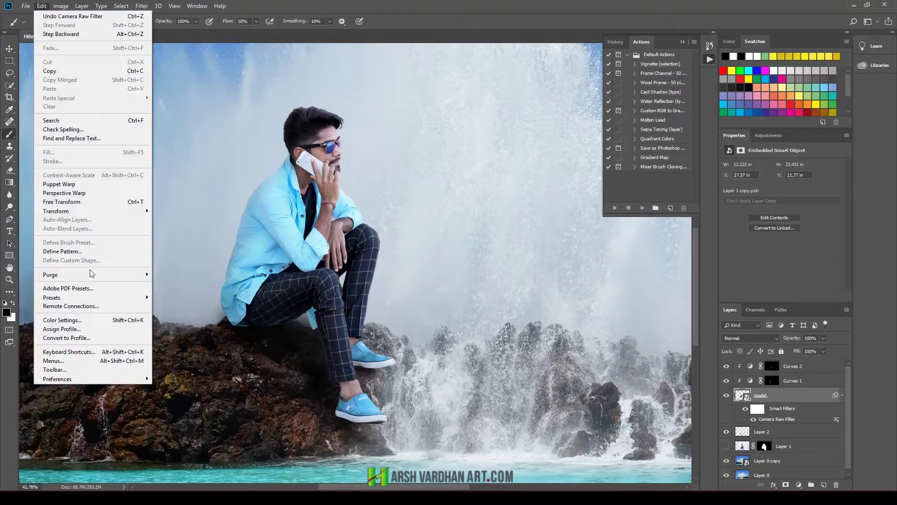
left_click(176, 301)
left_click(405, 185)
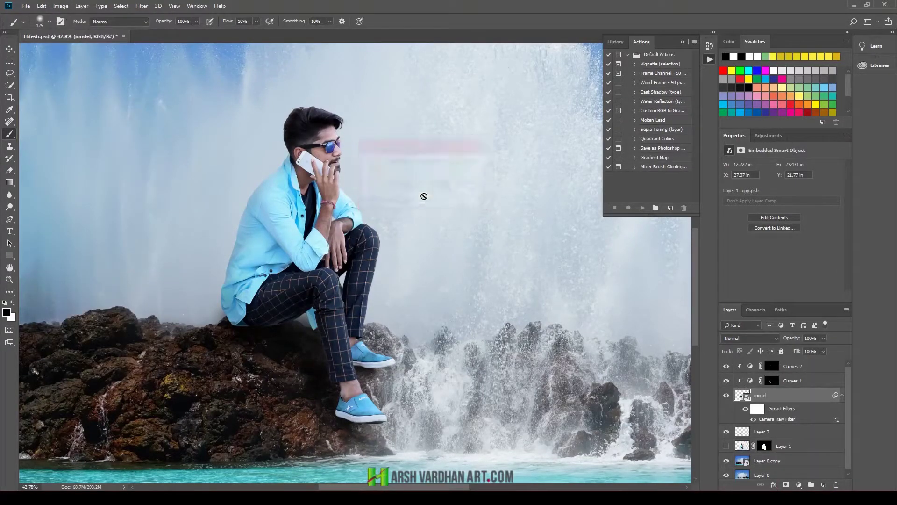
Select the Curves 1 mask, then make the brightening Curves 2 adjustment active.
scroll(363, 266, "down", 3)
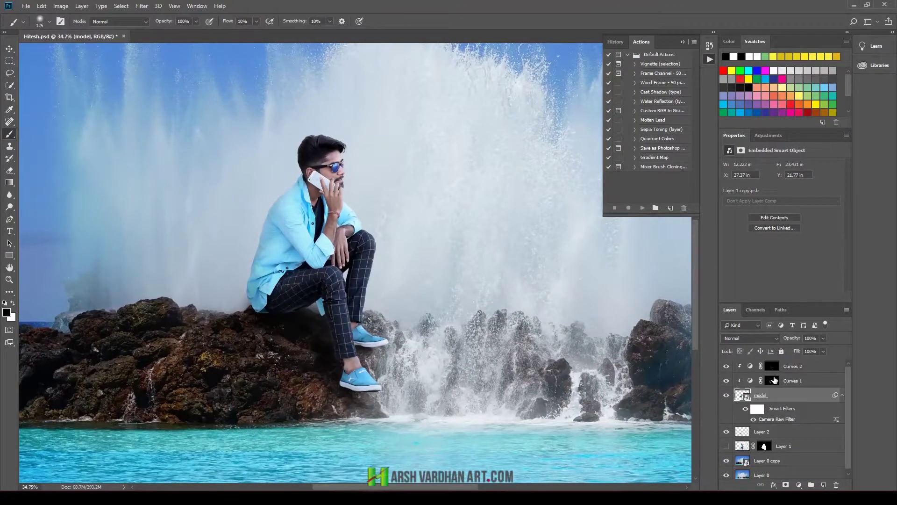
left_click(772, 381)
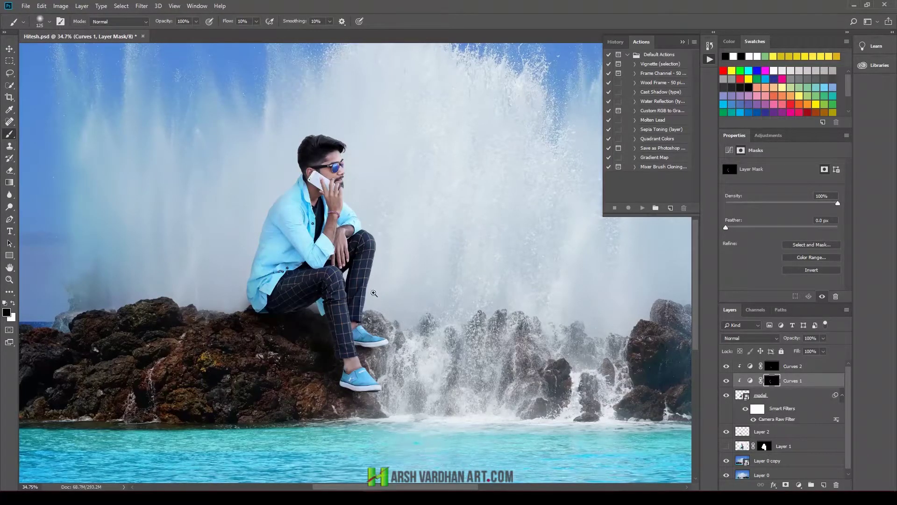
scroll(361, 294, "down", 3)
scroll(377, 305, "up", 1)
scroll(373, 295, "up", 1)
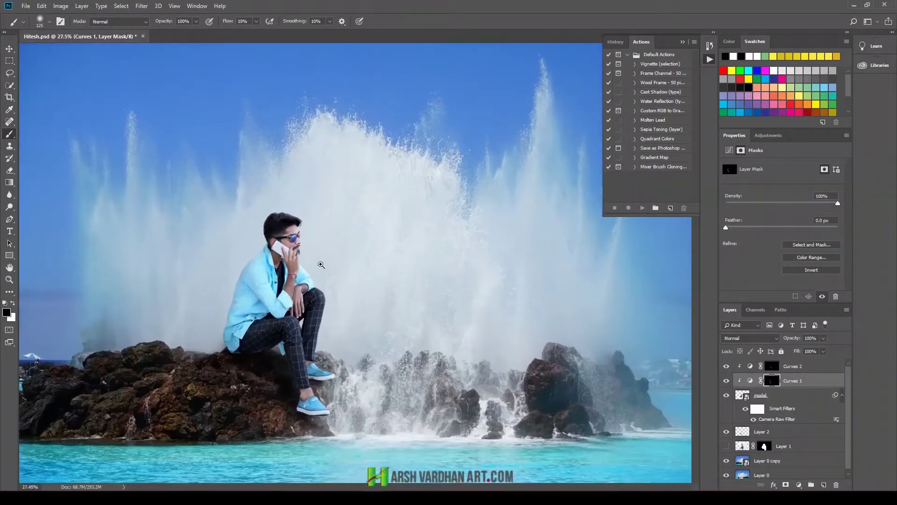
scroll(372, 285, "up", 1)
scroll(367, 272, "up", 5)
scroll(368, 272, "up", 1)
scroll(360, 264, "up", 1)
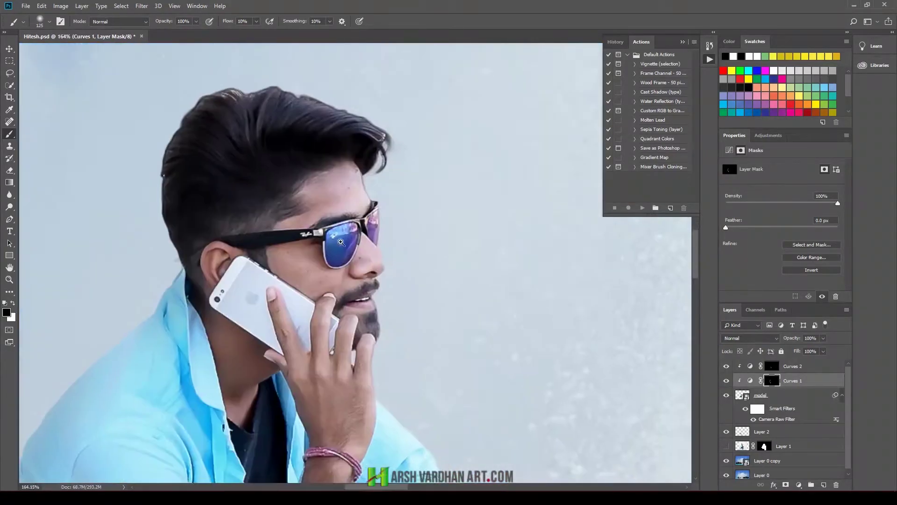
scroll(360, 264, "up", 1)
left_click(776, 367)
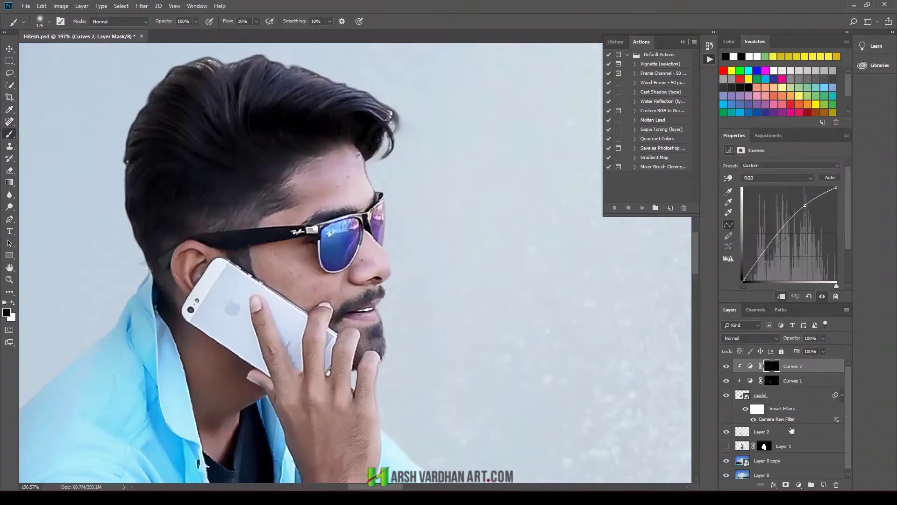
Add a new empty layer and heal forehead blemishes with a smaller Spot Healing Brush.
left_click(824, 484)
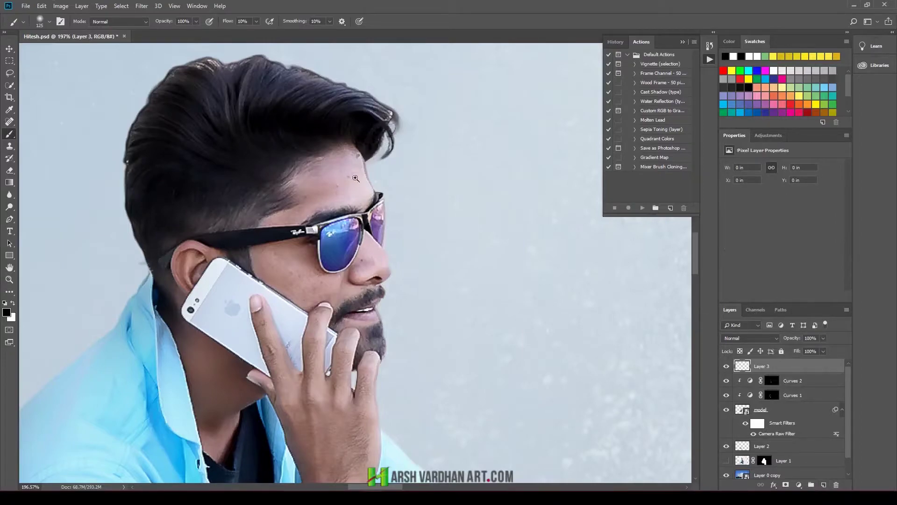
scroll(344, 166, "up", 3)
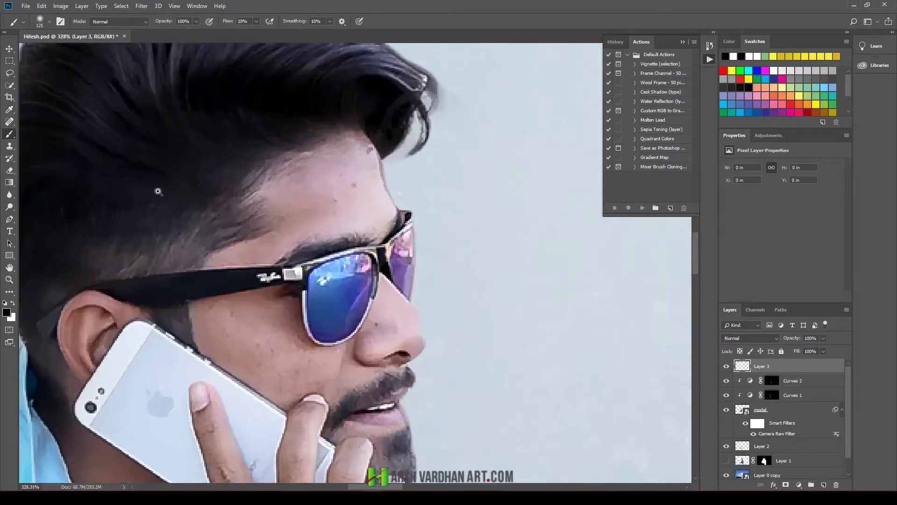
left_click(9, 122)
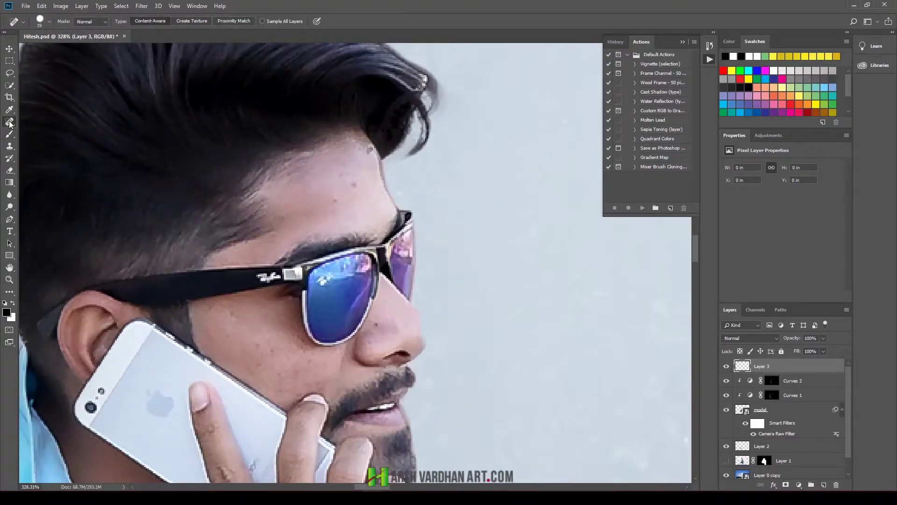
key("bracketleft")
key("bracketleft")
key("bracketleft")
left_click(336, 200)
left_click_drag(341, 171, 346, 185)
left_click(341, 178)
left_click(354, 186)
left_click(334, 199)
left_click(341, 176)
left_click(350, 192)
left_click(335, 199)
Heal the remaining forehead spots, the spot beside the nose, and the cheek spots and mole.
left_click(360, 153)
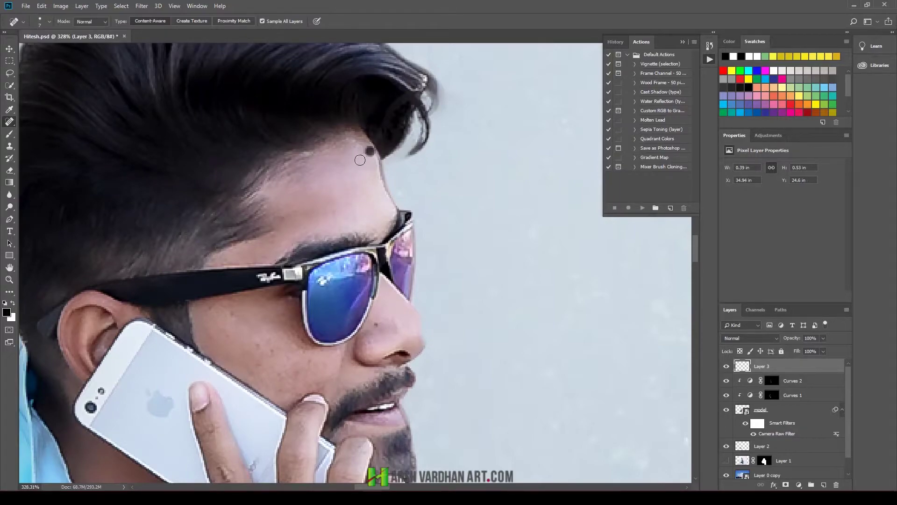
left_click(351, 153)
left_click(341, 177)
left_click(394, 329)
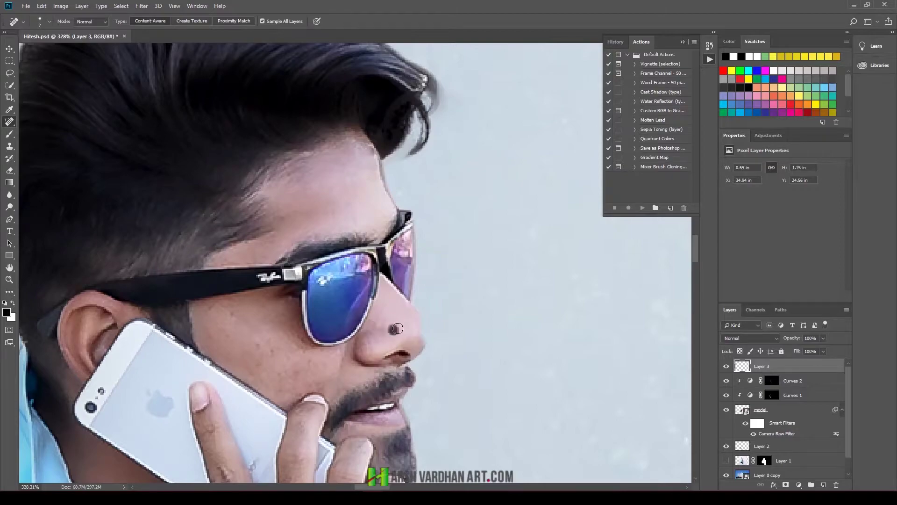
left_click(256, 346)
left_click(228, 310)
left_click(278, 373)
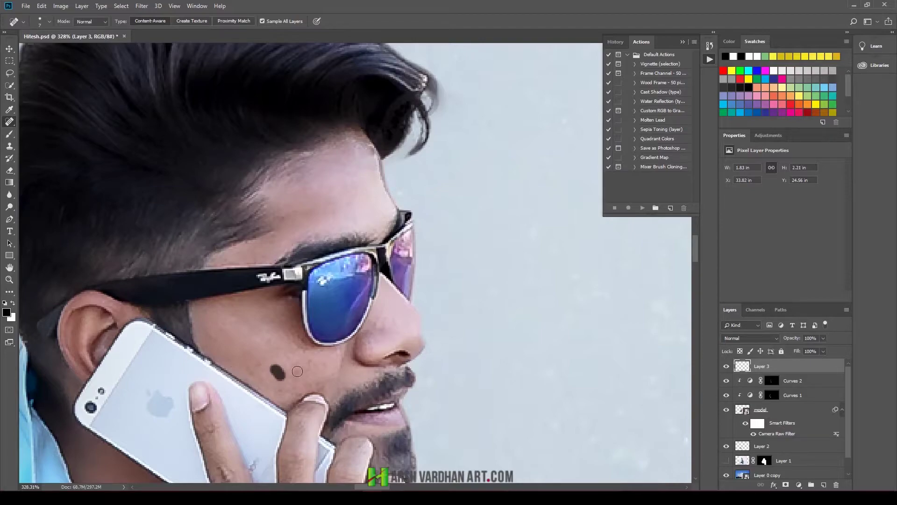
Heal the dark spot on the lower cheek, then view the man at actual size to check.
left_click_drag(344, 250, 326, 138)
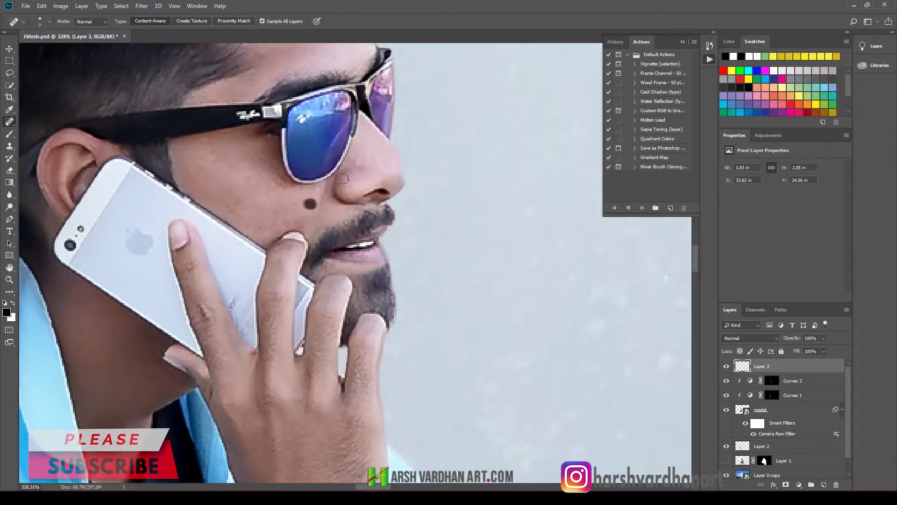
scroll(353, 254, "down", 3)
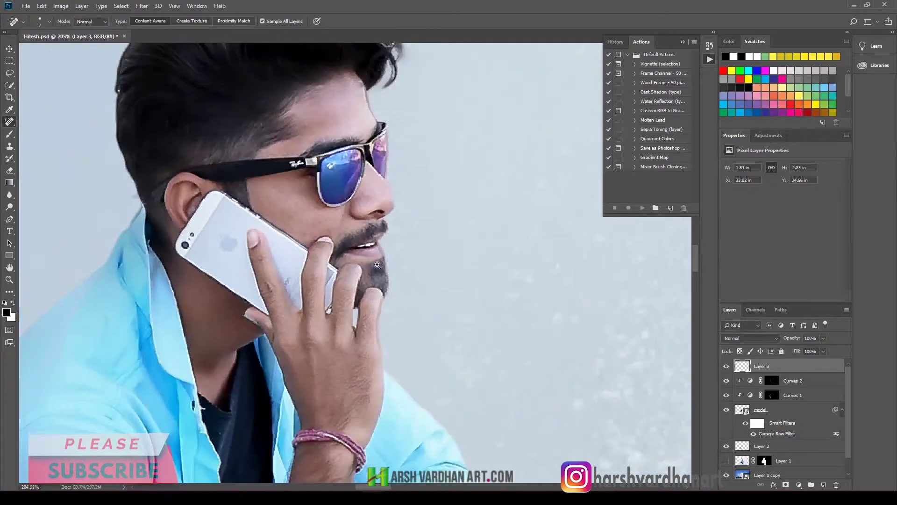
scroll(374, 280, "down", 5)
scroll(402, 324, "down", 2)
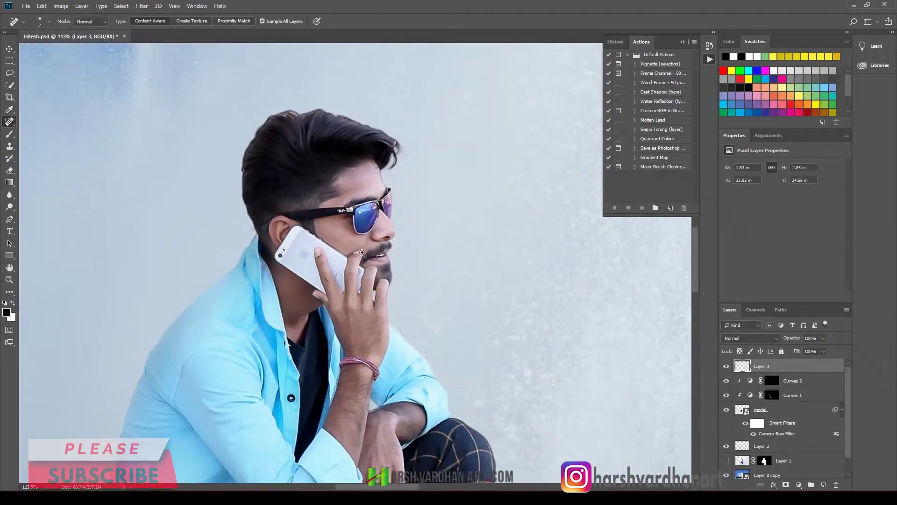
scroll(346, 238, "up", 2)
scroll(346, 239, "up", 2)
left_click_drag(321, 236, 337, 243)
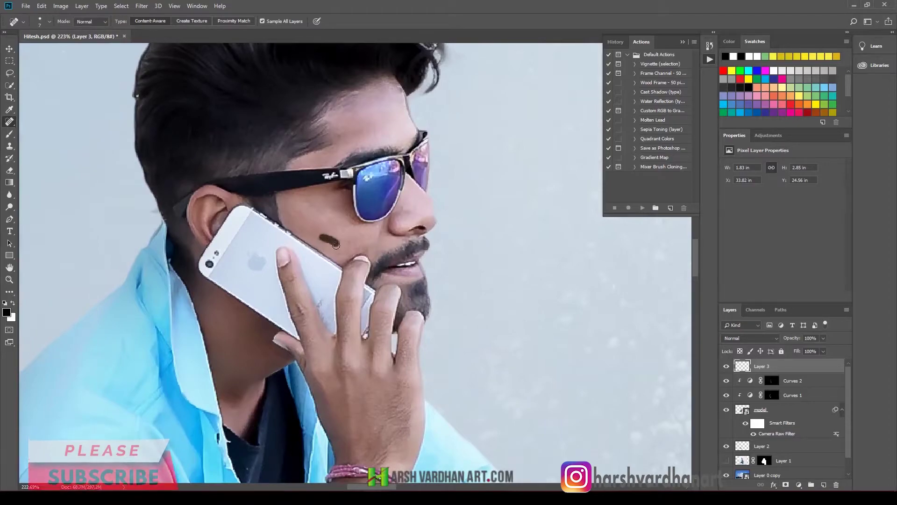
scroll(359, 247, "down", 2)
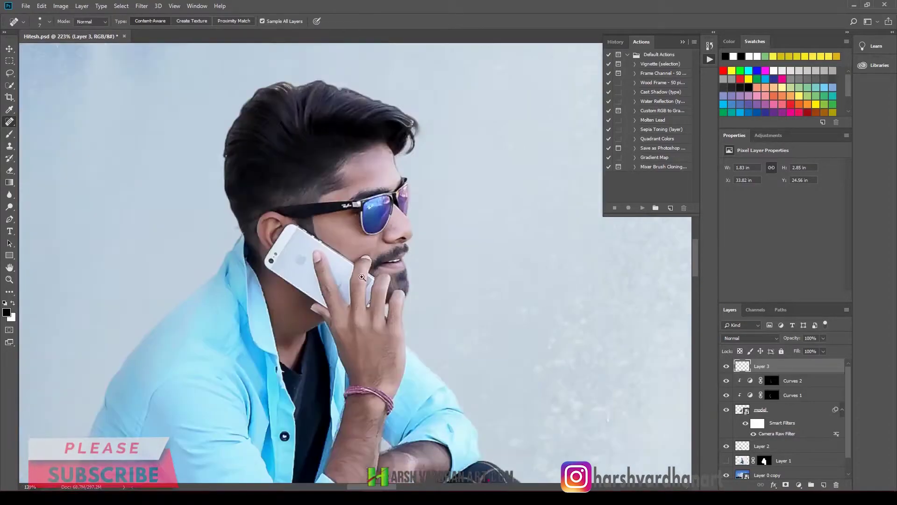
scroll(364, 281, "down", 2)
scroll(372, 351, "up", 1)
scroll(371, 350, "up", 1)
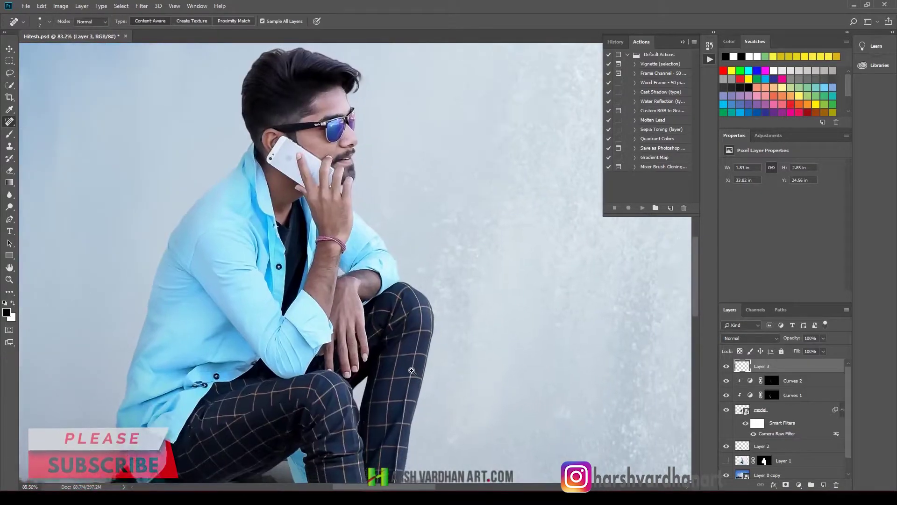
scroll(373, 360, "up", 1)
scroll(378, 370, "up", 2)
scroll(384, 380, "up", 1)
scroll(384, 381, "down", 5)
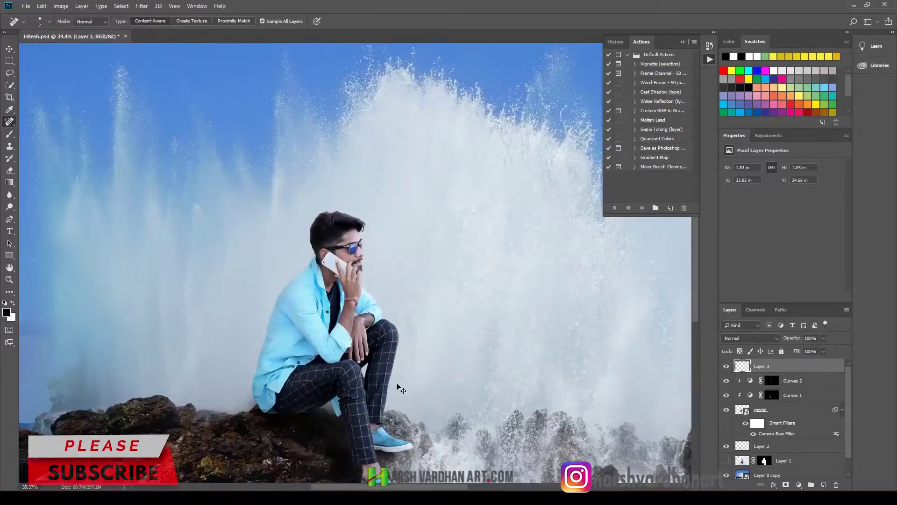
key("ctrl+1")
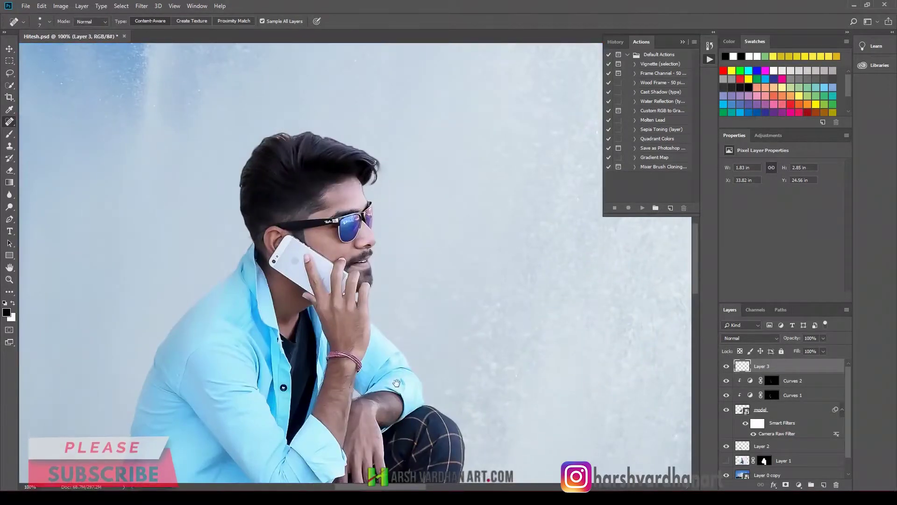
scroll(354, 312, "down", 4)
scroll(354, 312, "down", 5)
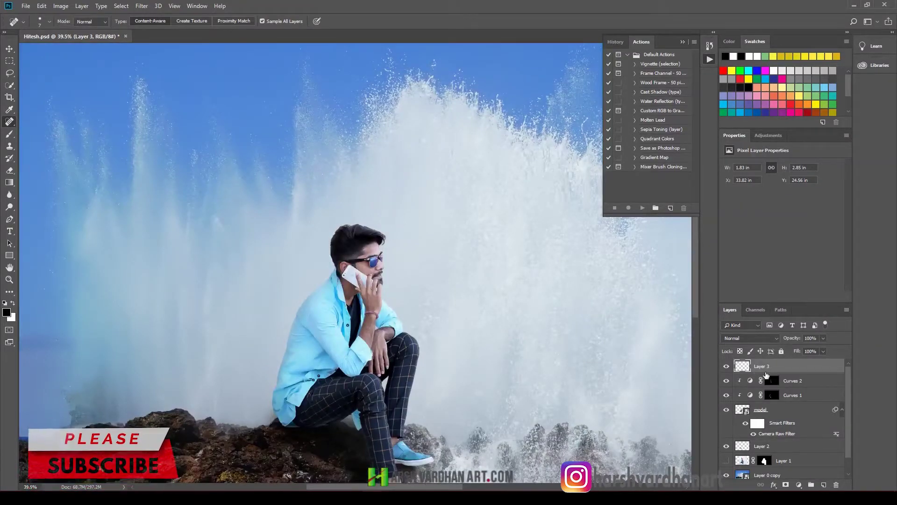
Add empty Layer 4 above Layer 3 and switch to the Mixer Brush Tool.
left_click(824, 486)
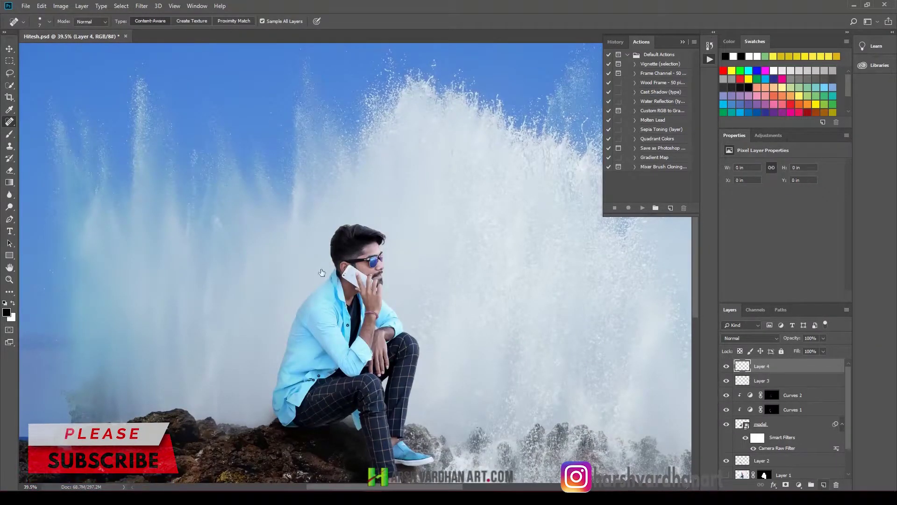
scroll(328, 270, "up", 2)
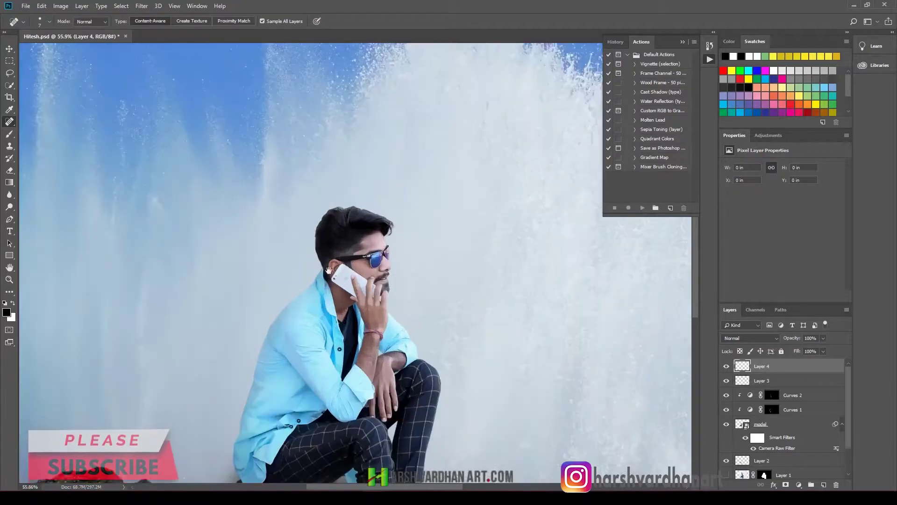
left_click(9, 134)
right_click(9, 134)
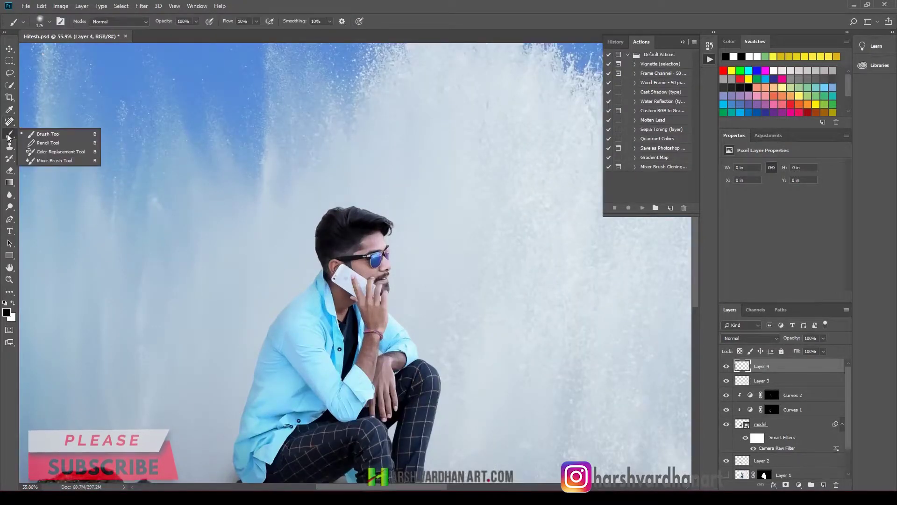
left_click(51, 160)
mouse_move(345, 295)
left_mouse_down()
mouse_move(367, 238)
mouse_move(256, 226)
left_mouse_up()
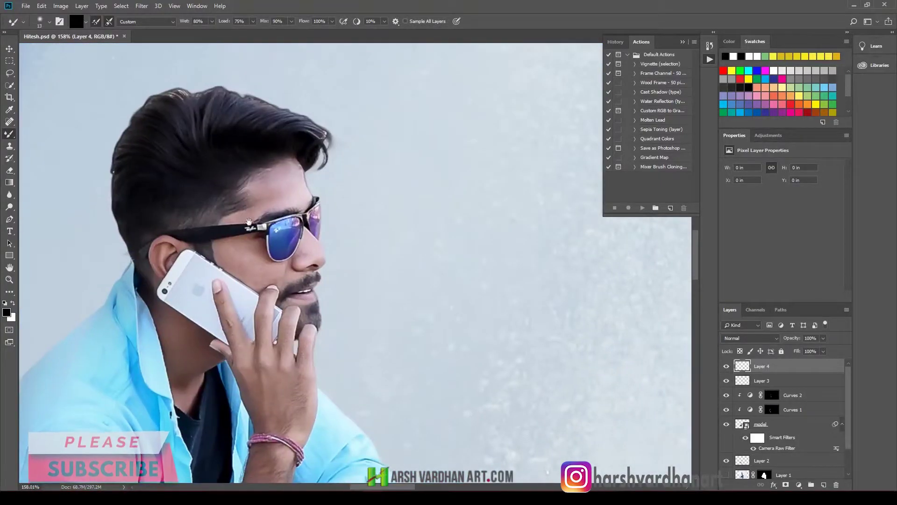
Cancel the Mixer Brush color picker, choose Clean Brush, and undo the black test stroke.
left_click(78, 23)
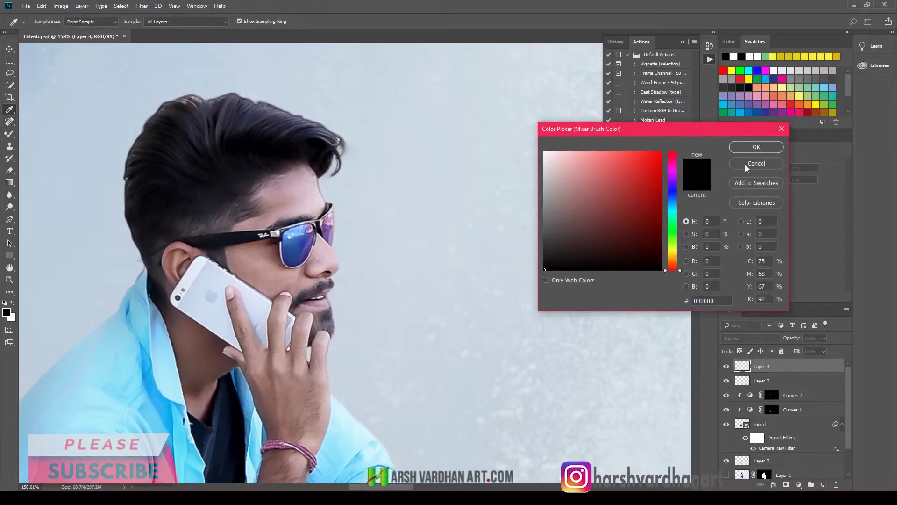
left_click(756, 163)
left_click(86, 21)
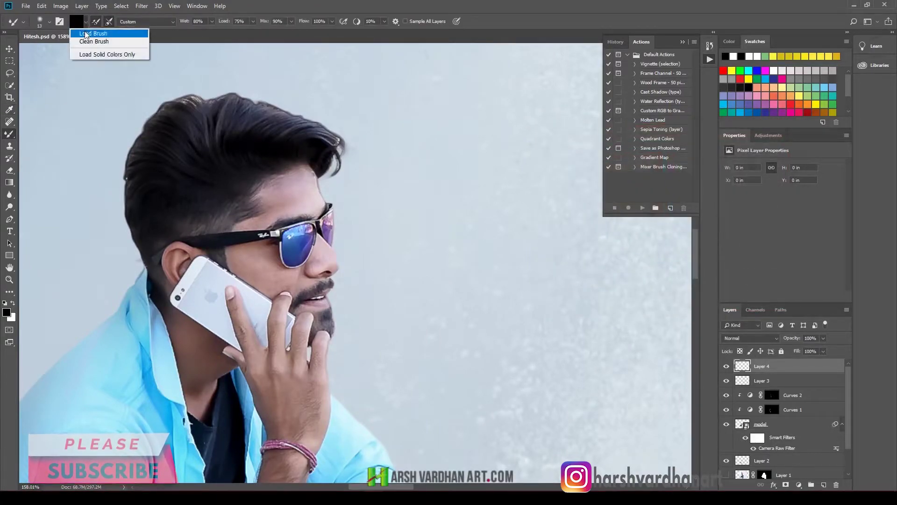
left_click(94, 41)
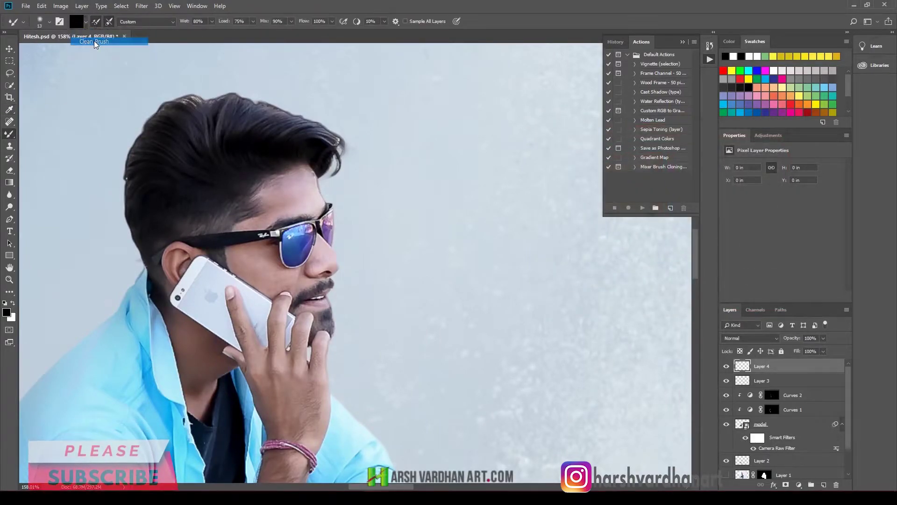
left_click(298, 198)
left_click_drag(281, 194, 294, 208)
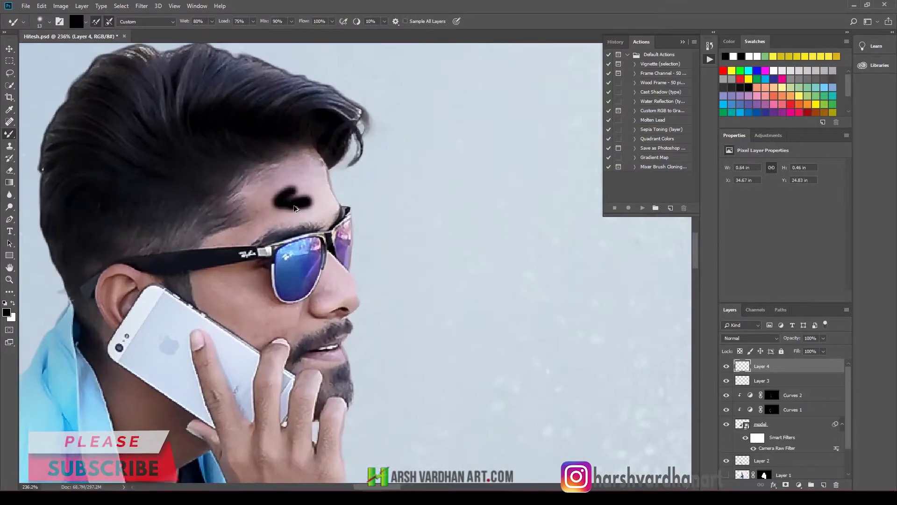
key("ctrl+z")
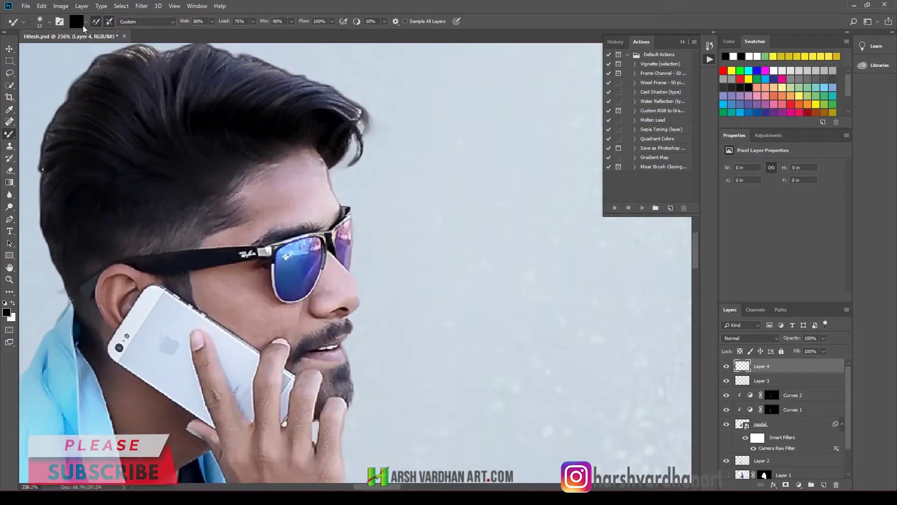
left_click(85, 22)
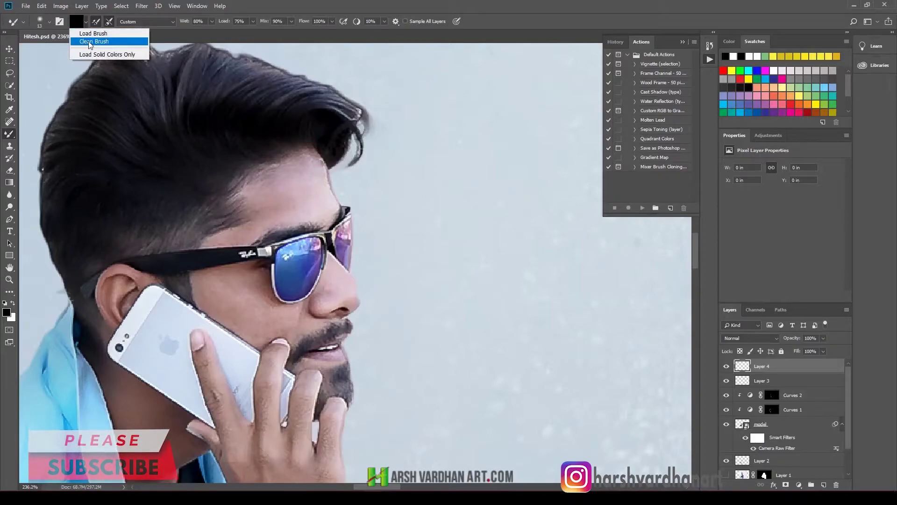
left_click(90, 43)
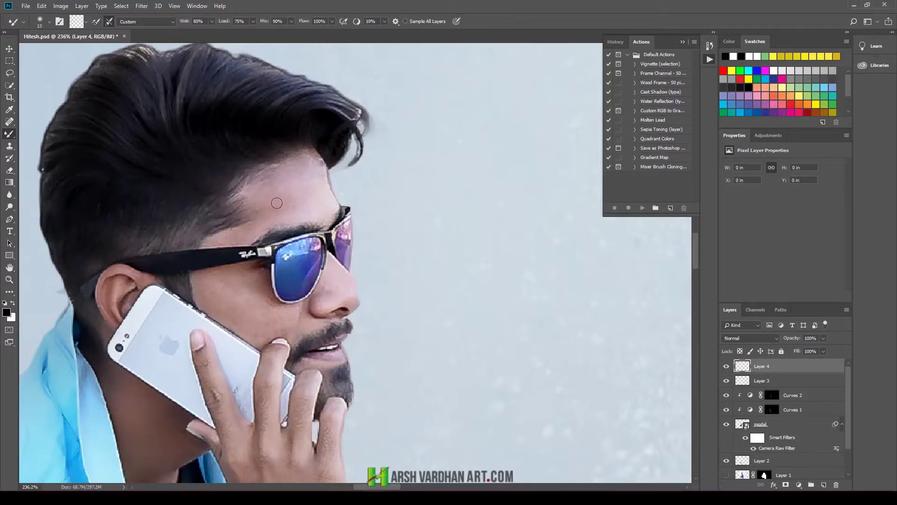
At size 25 with clean-after-each-stroke on, blend the forehead skin and sunglasses lens reflection.
key("bracketright")
key("bracketright")
key("bracketright")
left_click(109, 22)
mouse_move(283, 206)
left_mouse_down()
mouse_move(296, 183)
mouse_move(276, 204)
mouse_move(292, 200)
mouse_move(286, 186)
mouse_move(313, 193)
mouse_move(264, 197)
left_mouse_up()
key("bracketleft")
key("bracketleft")
key("bracketleft")
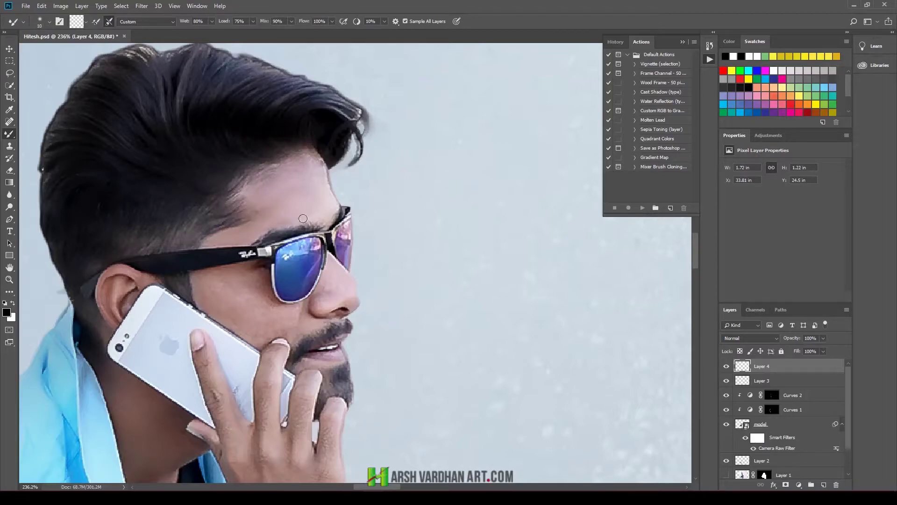
key("bracketright")
key("bracketright")
mouse_move(309, 162)
left_mouse_down()
mouse_move(301, 190)
mouse_move(352, 192)
mouse_move(317, 215)
mouse_move(240, 183)
mouse_move(236, 202)
mouse_move(281, 227)
mouse_move(302, 255)
left_mouse_up()
scroll(327, 234, "down", 4)
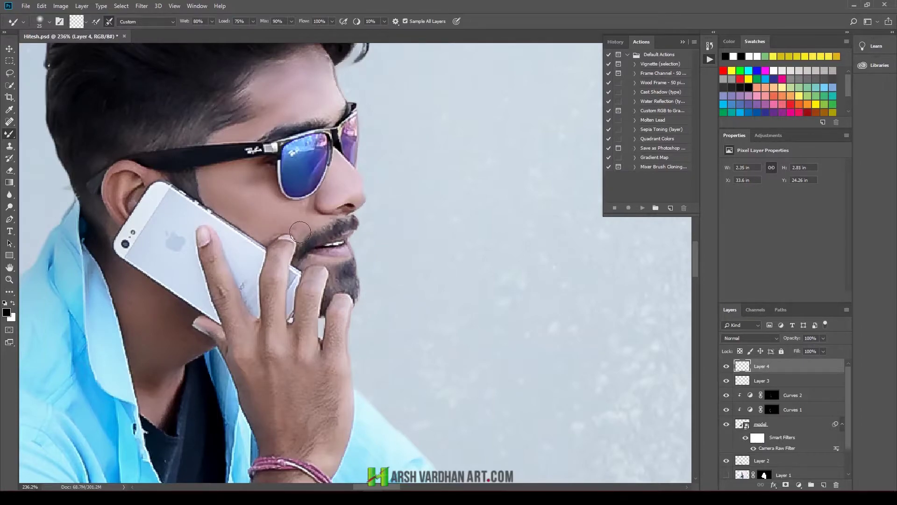
mouse_move(298, 164)
left_mouse_down()
mouse_move(298, 151)
mouse_move(316, 150)
left_mouse_up()
At brush size 20, smooth the finger, chin, back of the hand and wrist crease.
key("bracketleft")
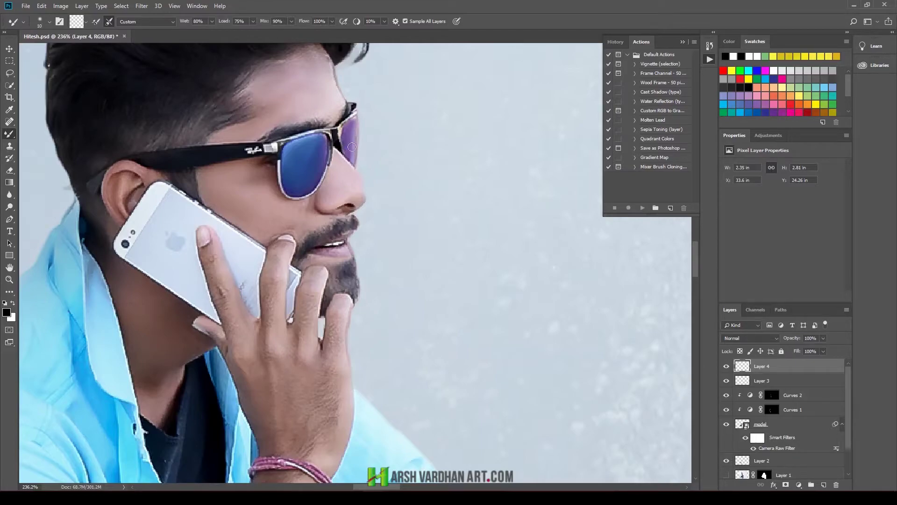
key("bracketright")
left_click_drag(211, 273, 232, 323)
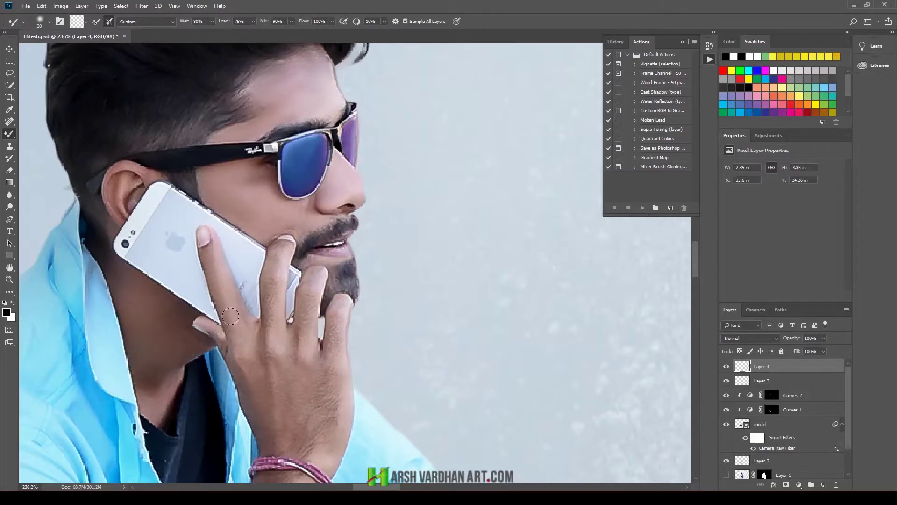
mouse_move(275, 250)
left_mouse_down()
mouse_move(283, 224)
mouse_move(301, 211)
left_mouse_up()
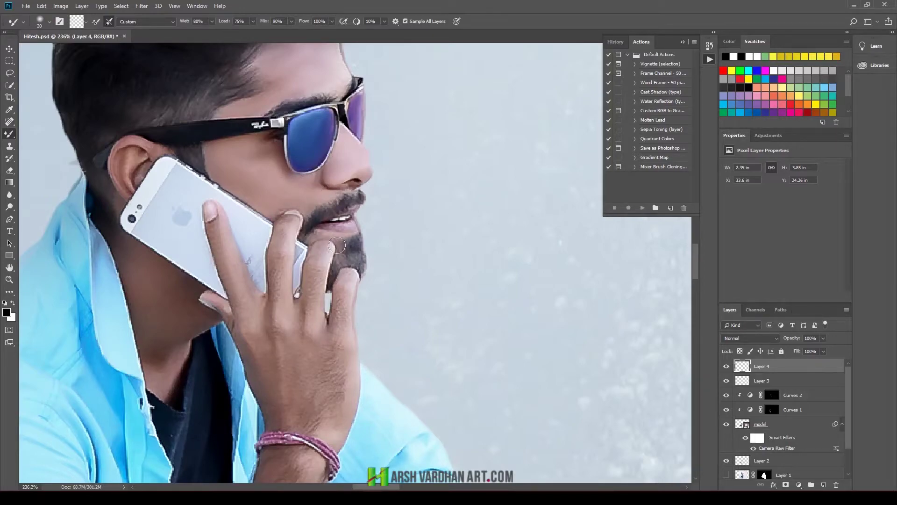
left_click_drag(349, 227, 274, 269)
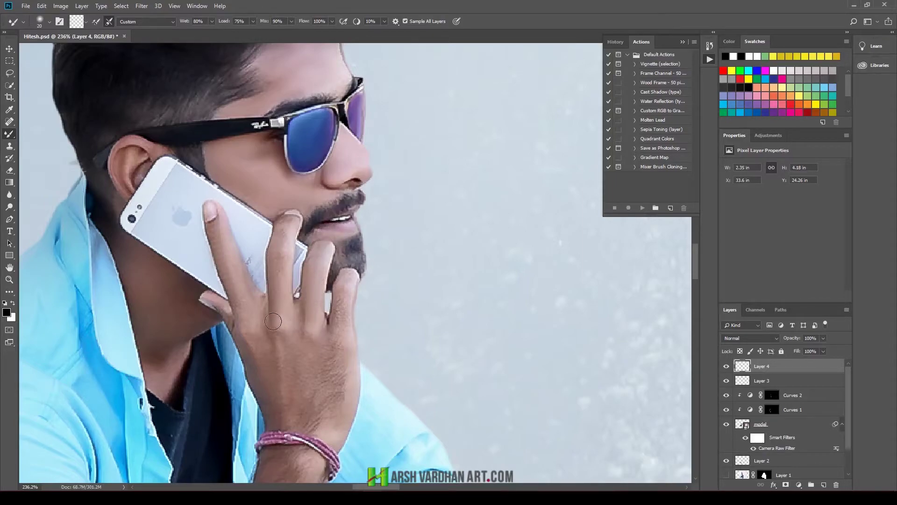
mouse_move(294, 346)
left_mouse_down()
mouse_move(276, 194)
mouse_move(283, 252)
left_mouse_up()
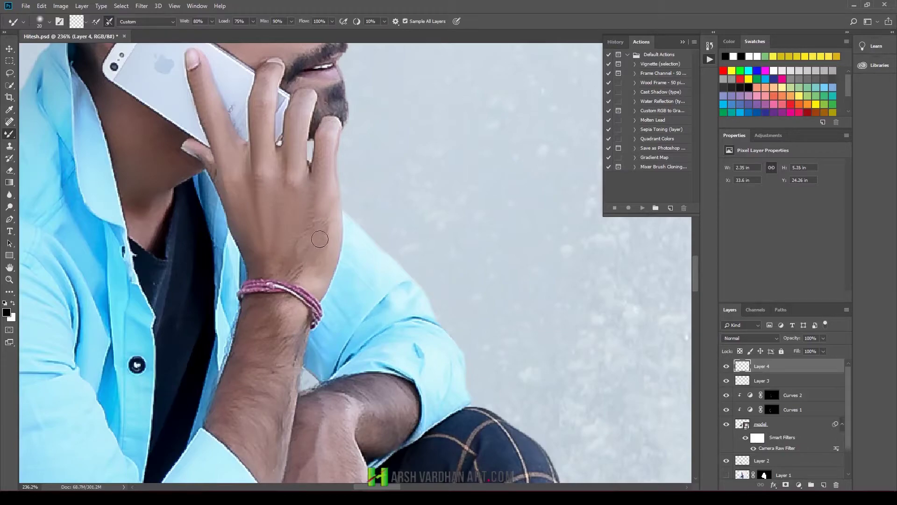
left_click_drag(320, 238, 282, 269)
left_click_drag(312, 240, 305, 261)
Smooth the forearm, then at size 25 the wrist and finger edges down to the fingertip.
mouse_move(289, 299)
left_mouse_down()
mouse_move(288, 211)
mouse_move(264, 301)
left_mouse_up()
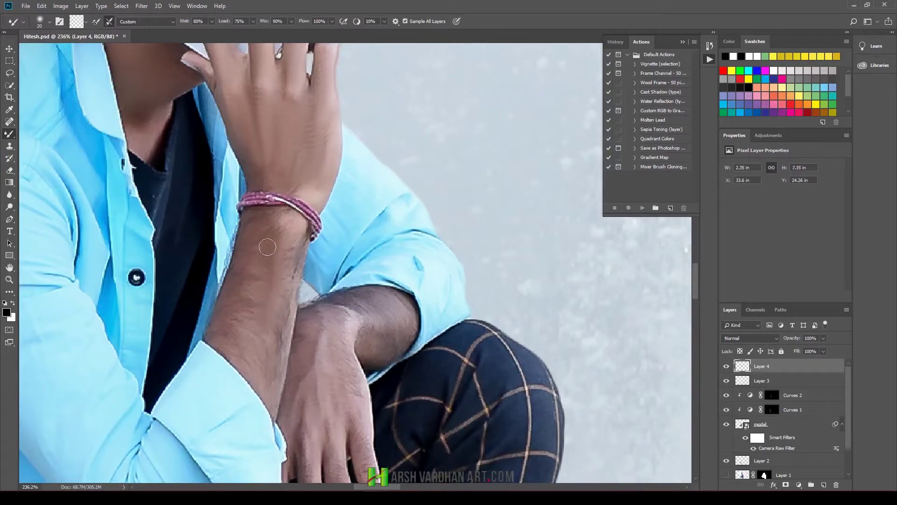
left_click_drag(260, 242, 246, 274)
left_click_drag(225, 337, 246, 333)
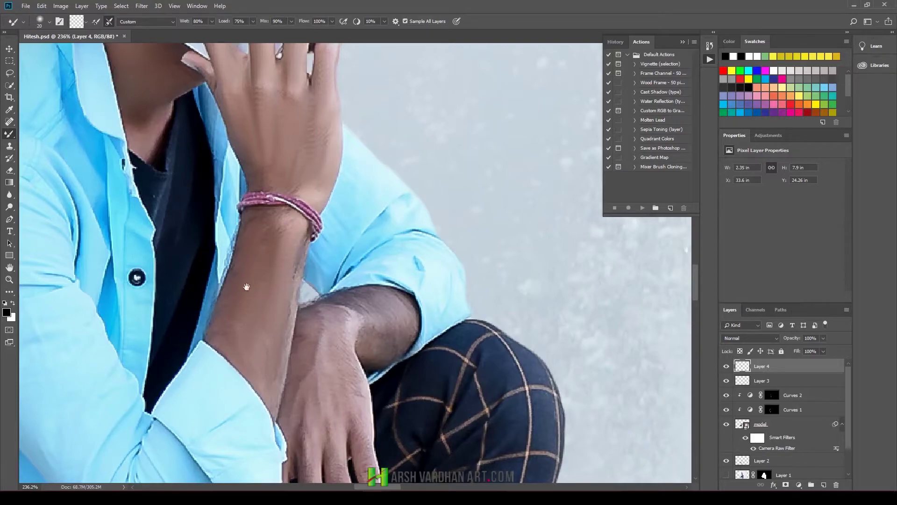
mouse_move(268, 392)
left_mouse_down()
mouse_move(248, 259)
mouse_move(303, 222)
left_mouse_up()
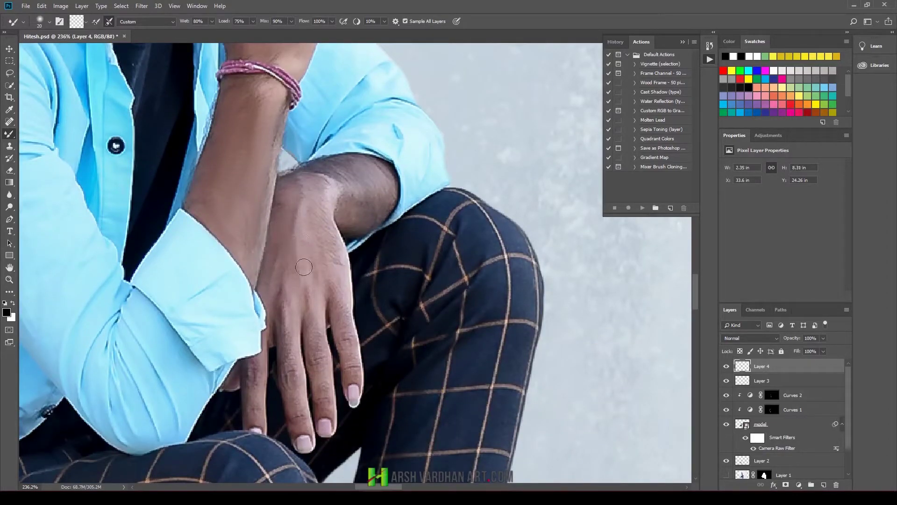
key("bracketright")
mouse_move(303, 223)
left_mouse_down()
mouse_move(303, 194)
mouse_move(346, 176)
mouse_move(355, 185)
mouse_move(366, 200)
mouse_move(327, 252)
left_mouse_up()
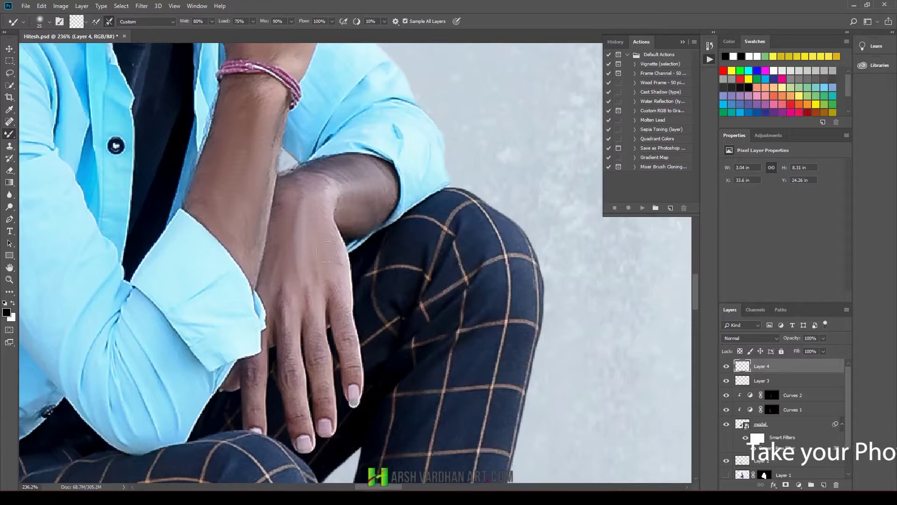
mouse_move(316, 302)
left_mouse_down()
mouse_move(306, 374)
mouse_move(353, 355)
left_mouse_up()
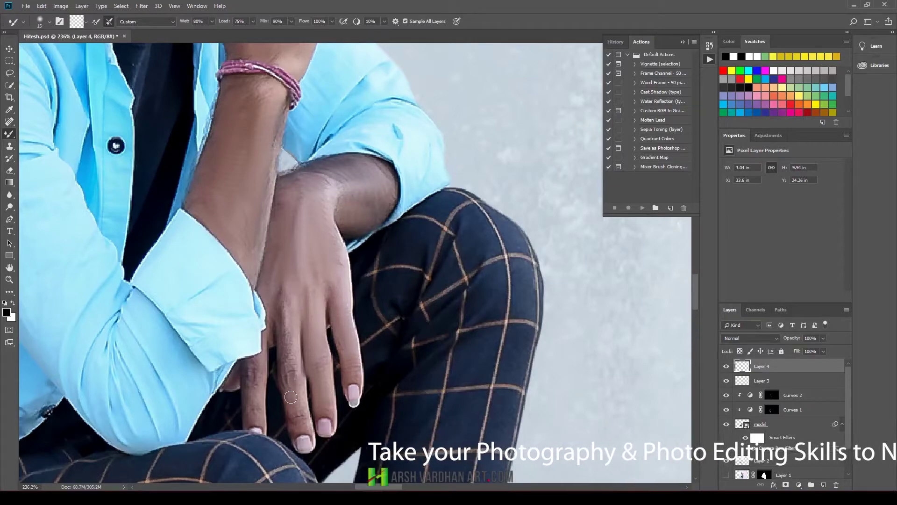
mouse_move(290, 397)
left_mouse_down()
mouse_move(286, 323)
mouse_move(297, 401)
left_mouse_up()
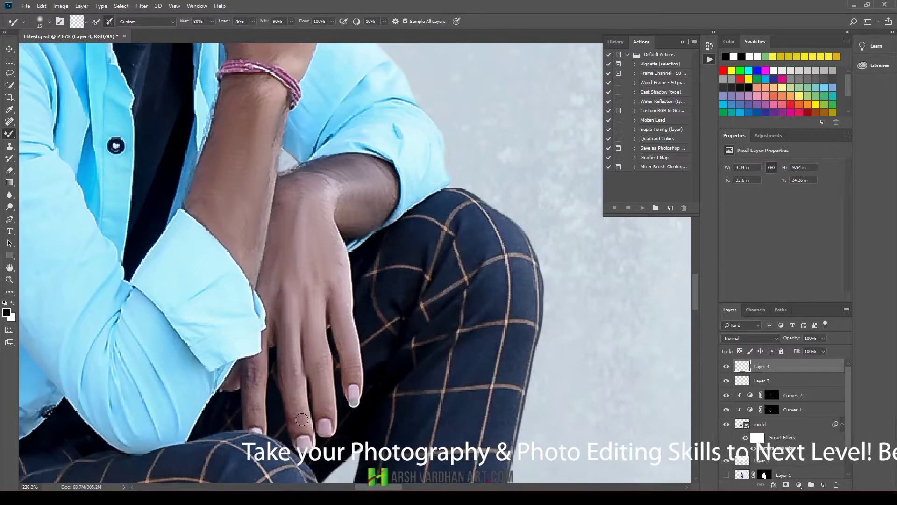
mouse_move(253, 377)
left_mouse_down()
mouse_move(256, 359)
mouse_move(255, 369)
left_mouse_up()
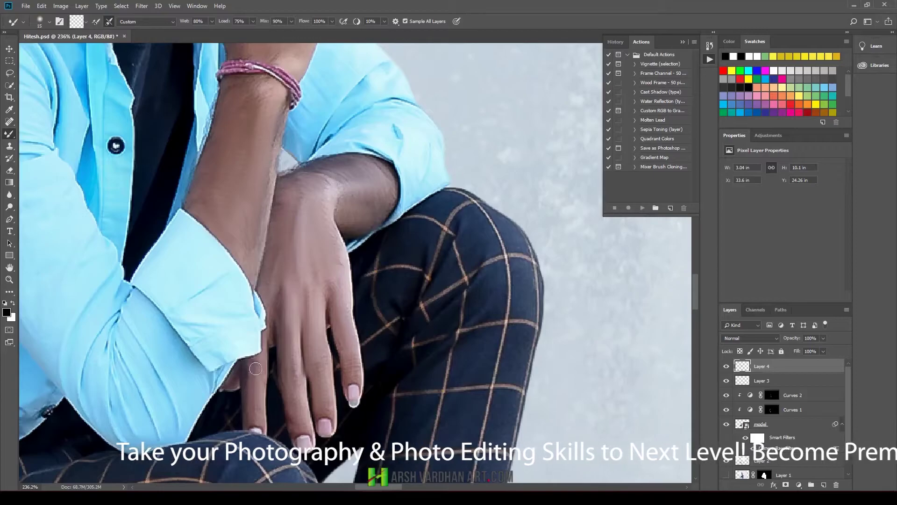
scroll(301, 255, "down", 3)
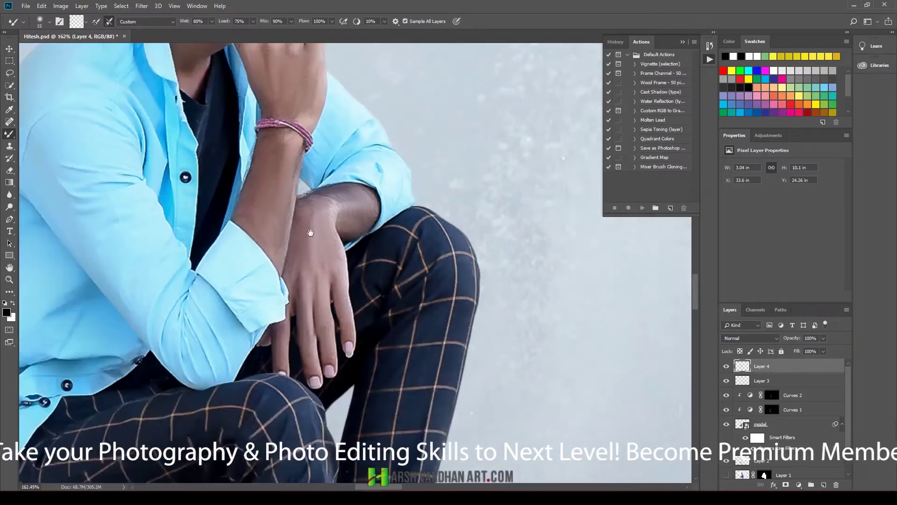
scroll(346, 243, "down", 3)
scroll(347, 243, "up", 3)
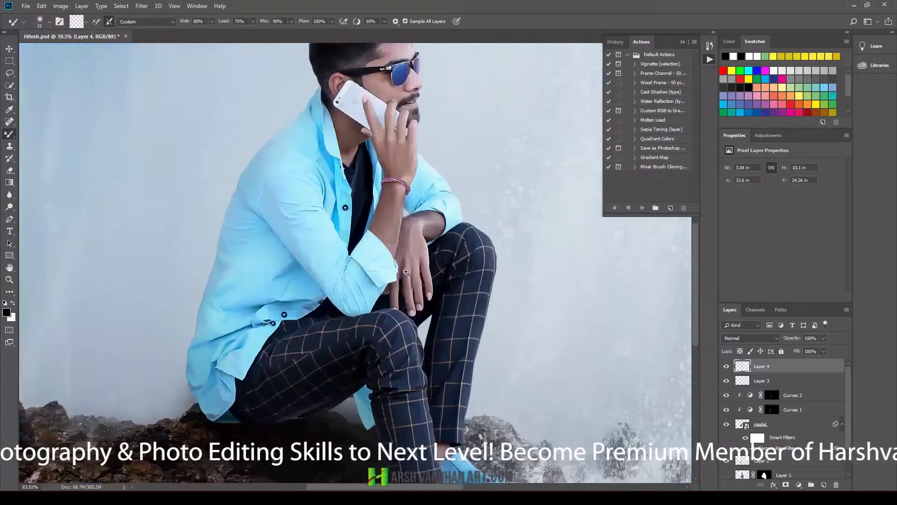
scroll(346, 243, "up", 2)
scroll(302, 307, "up", 5)
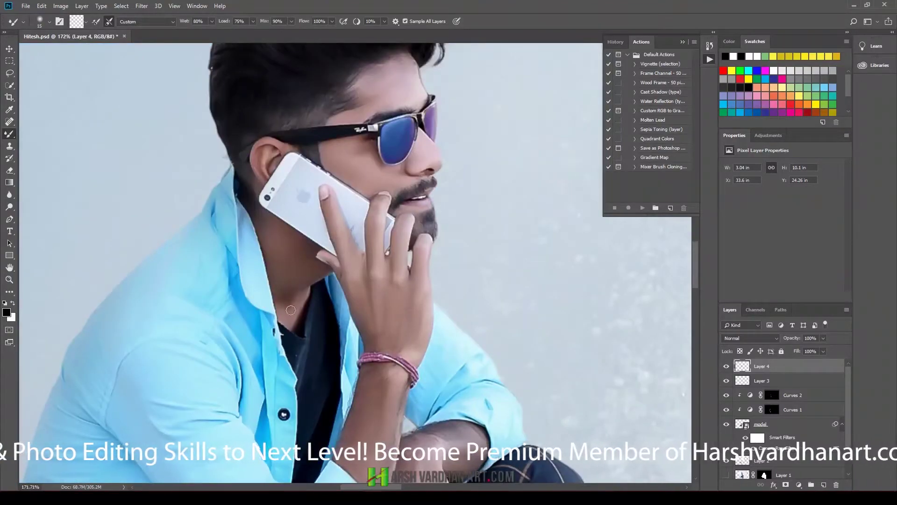
left_click_drag(291, 309, 307, 292)
scroll(390, 302, "down", 3)
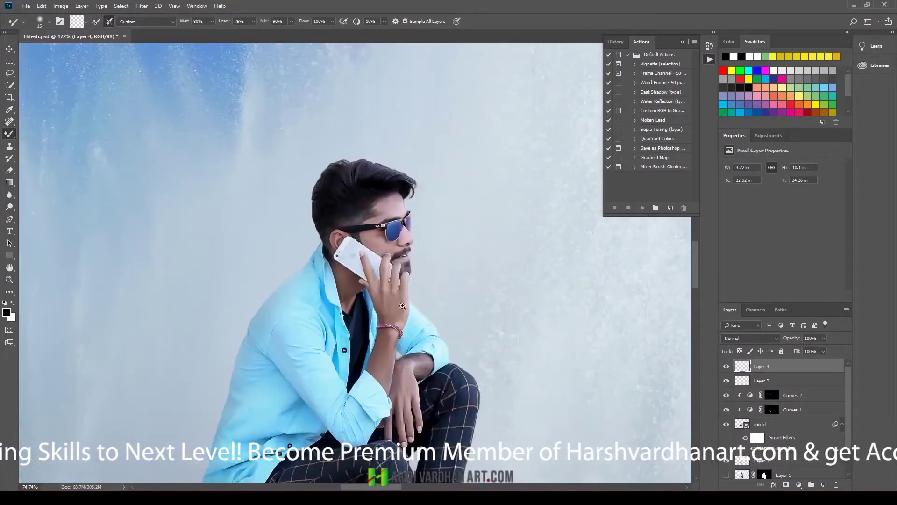
scroll(356, 308, "up", 1)
scroll(332, 332, "down", 3)
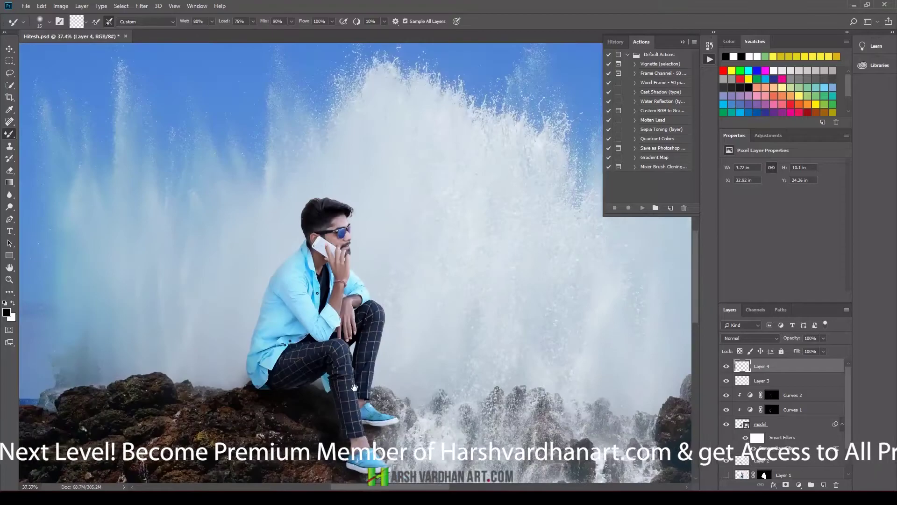
scroll(341, 318, "up", 1)
scroll(346, 308, "down", 2)
scroll(350, 303, "down", 1)
scroll(349, 303, "up", 2)
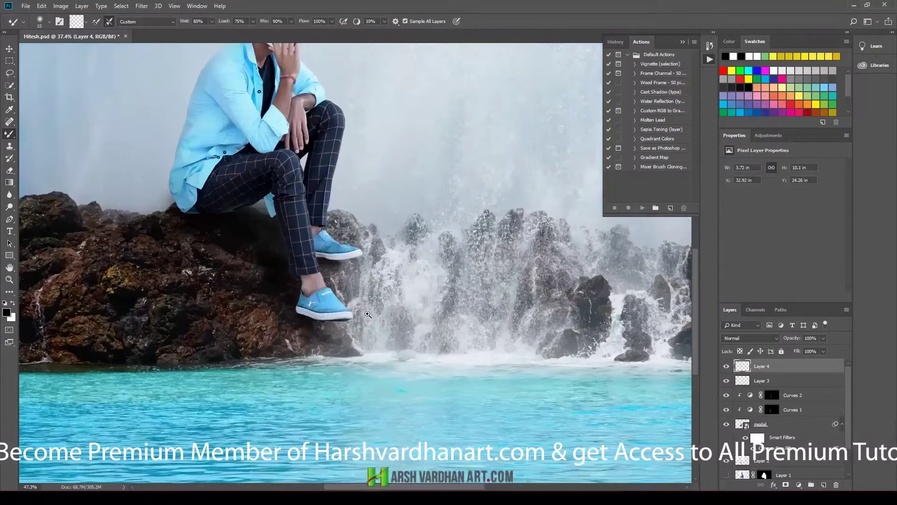
scroll(327, 297, "up", 1)
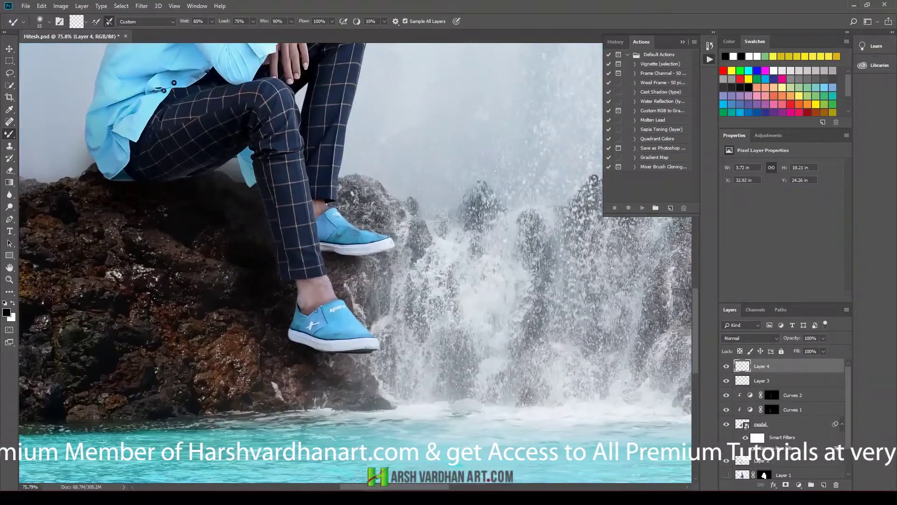
scroll(348, 314, "up", 1)
scroll(327, 309, "up", 1)
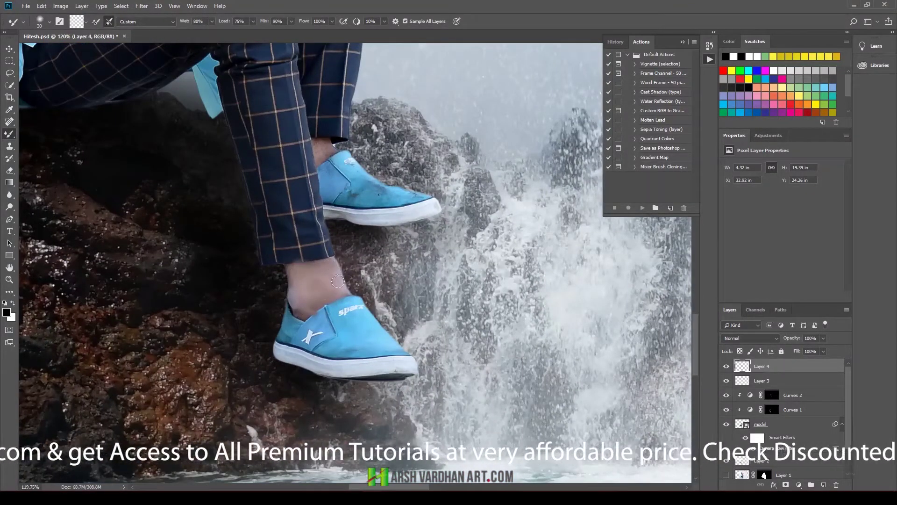
left_click_drag(329, 265, 315, 290)
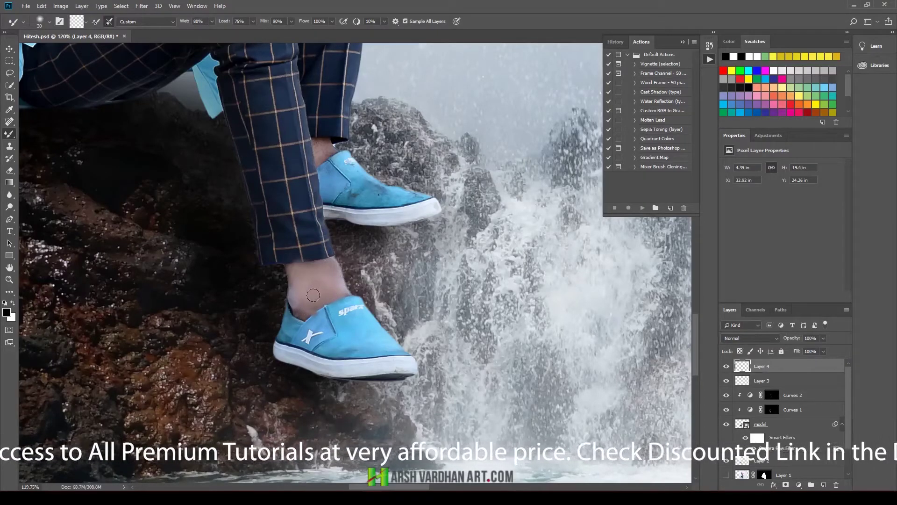
key("ctrl+z")
key("ctrl+z")
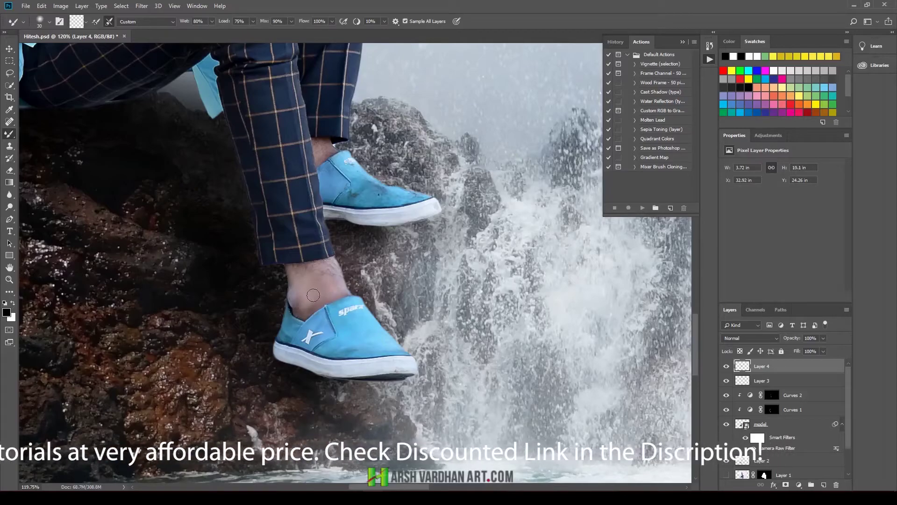
key("ctrl+z")
key("ctrl+z")
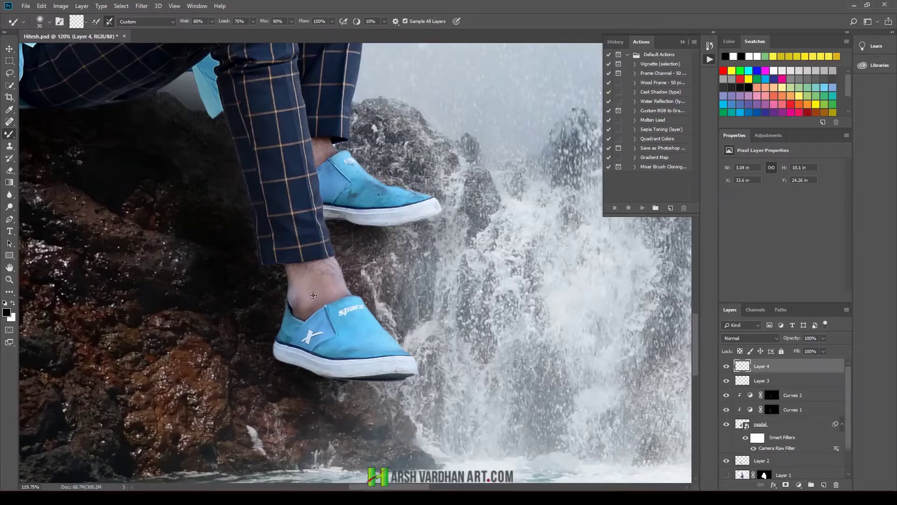
key("ctrl+0")
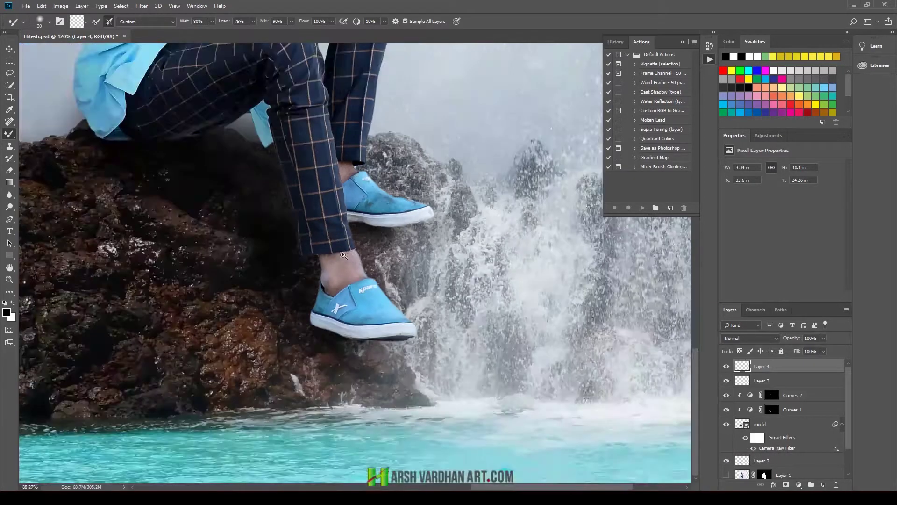
Set the Layer 4 smoothing layer's opacity to about 78% and save the file.
scroll(345, 349, "up", 1)
scroll(332, 359, "up", 1)
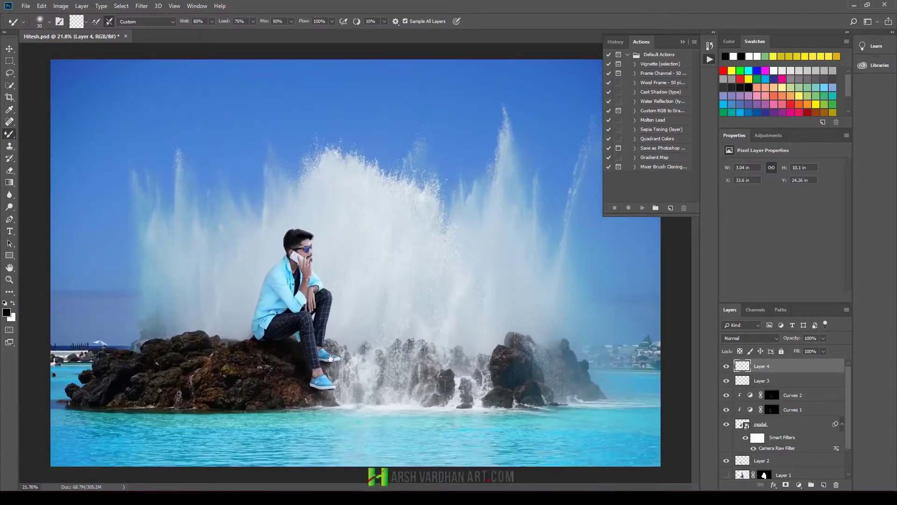
scroll(341, 365, "up", 1)
scroll(331, 305, "up", 1)
scroll(331, 304, "up", 1)
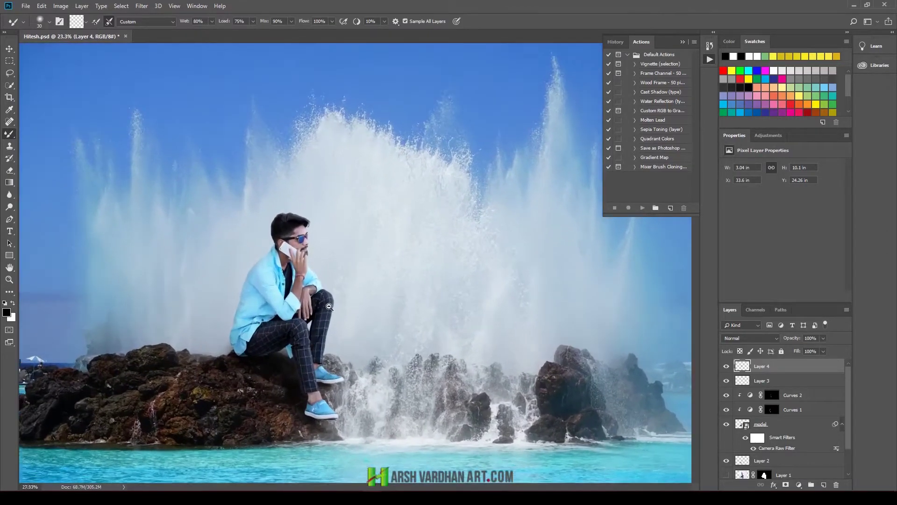
scroll(340, 267, "up", 3)
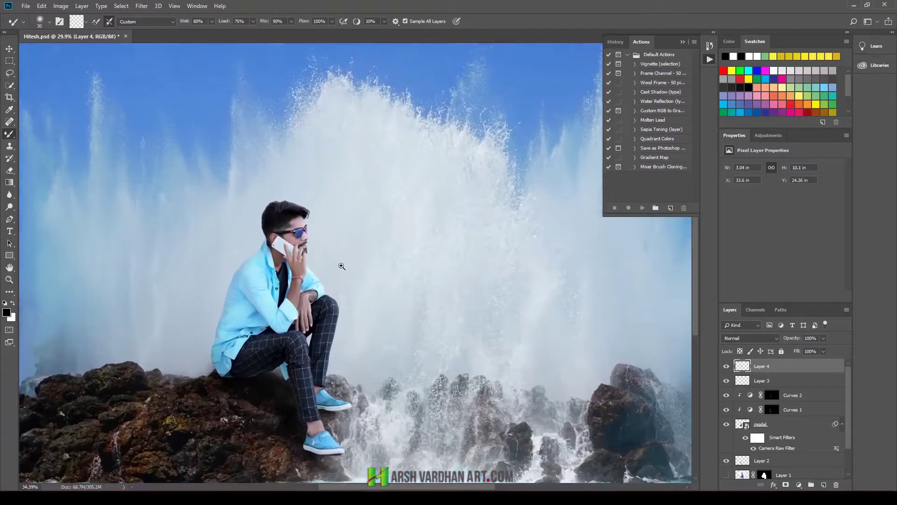
scroll(348, 269, "up", 8)
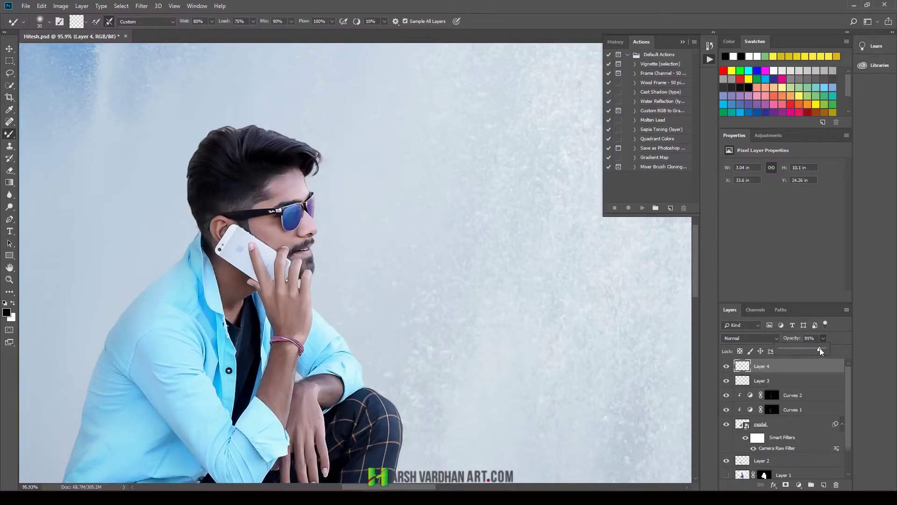
left_click_drag(806, 349, 811, 349)
scroll(364, 232, "up", 2)
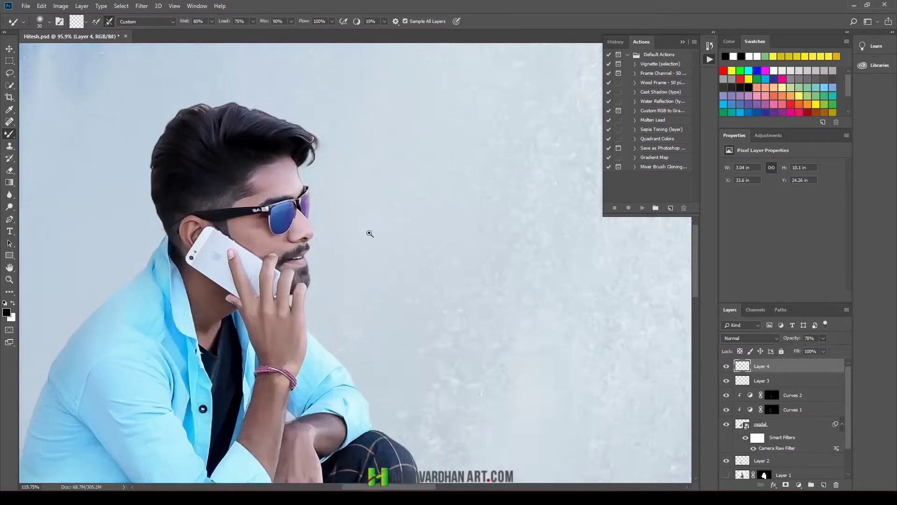
scroll(368, 233, "up", 4)
scroll(368, 234, "down", 5)
scroll(330, 241, "down", 2)
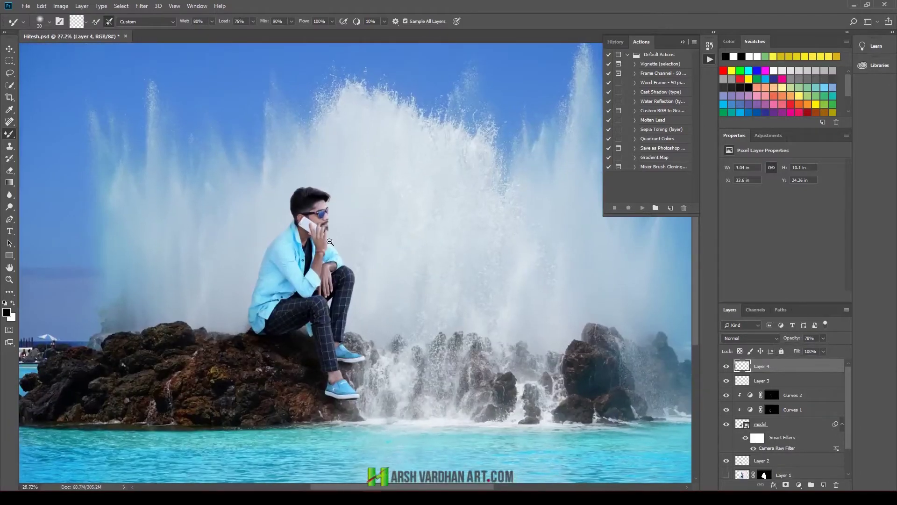
scroll(292, 291, "down", 3)
scroll(353, 329, "up", 1)
scroll(354, 330, "up", 2)
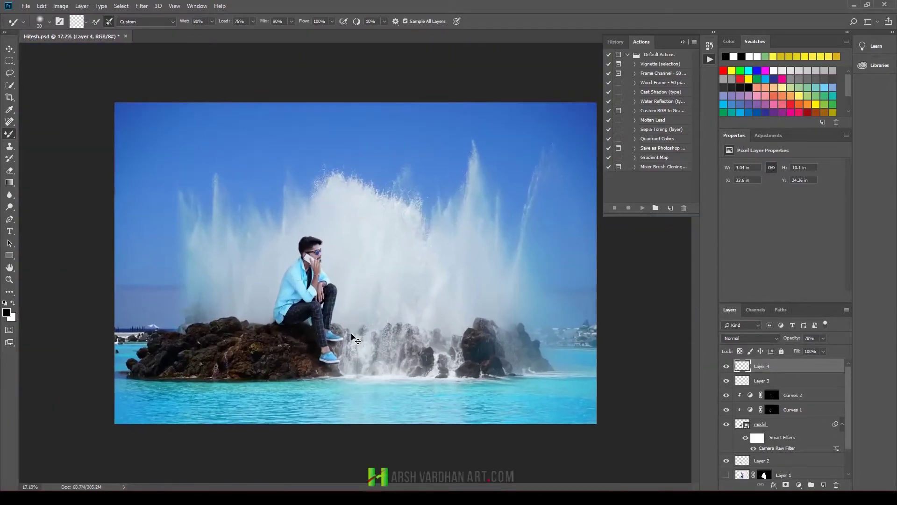
key("ctrl+s")
Stamp all visible layers into new Layer 5 with Ctrl+Alt+Shift+E and zoom in on the man's face.
key("ctrl+shift+alt+e")
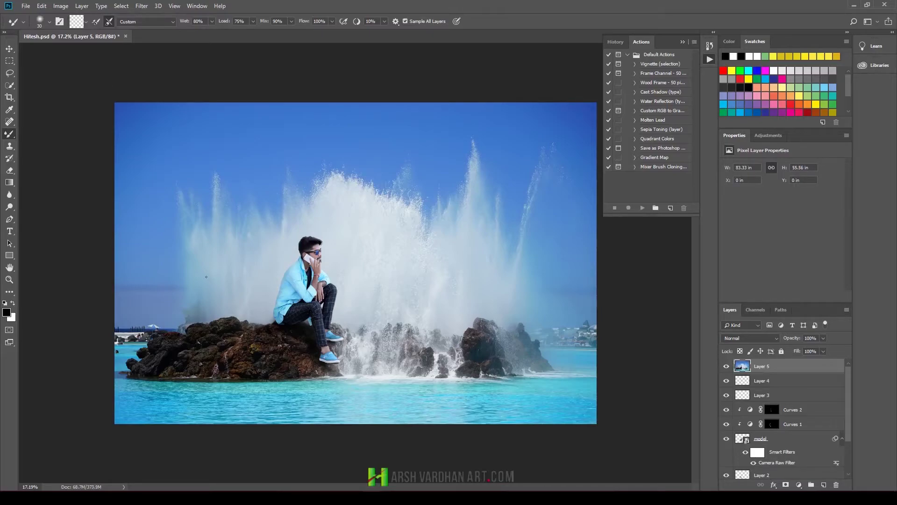
left_click(447, 367, "ctrl")
left_click_drag(295, 212, 290, 279)
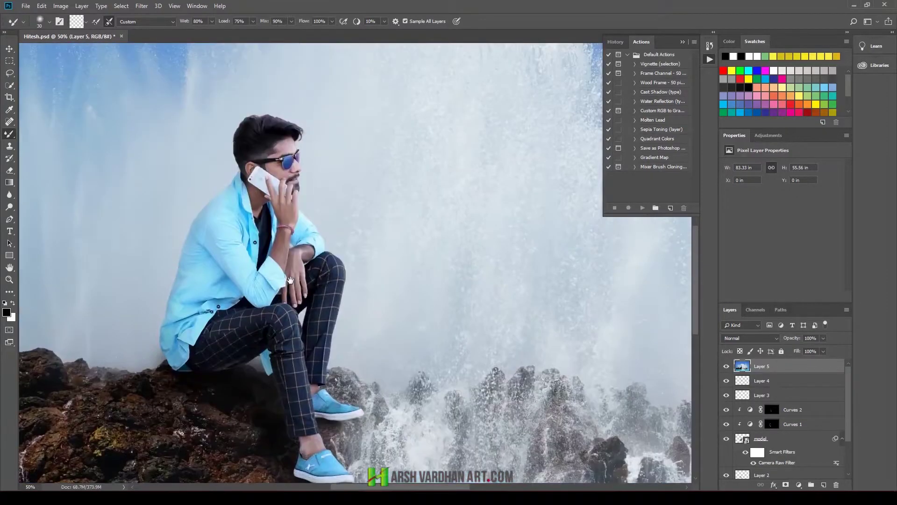
scroll(327, 243, "down", 3)
scroll(360, 210, "up", 5)
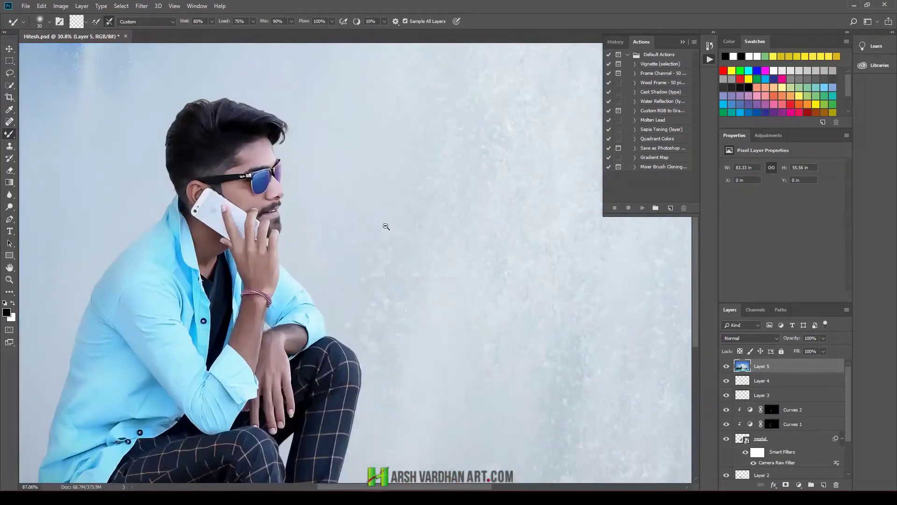
scroll(386, 226, "up", 3)
scroll(422, 241, "up", 3)
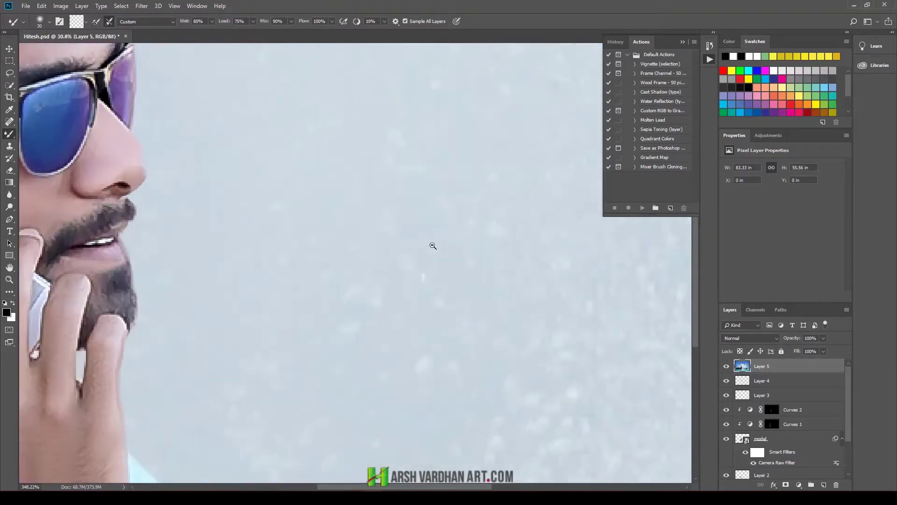
left_click_drag(160, 177, 218, 177)
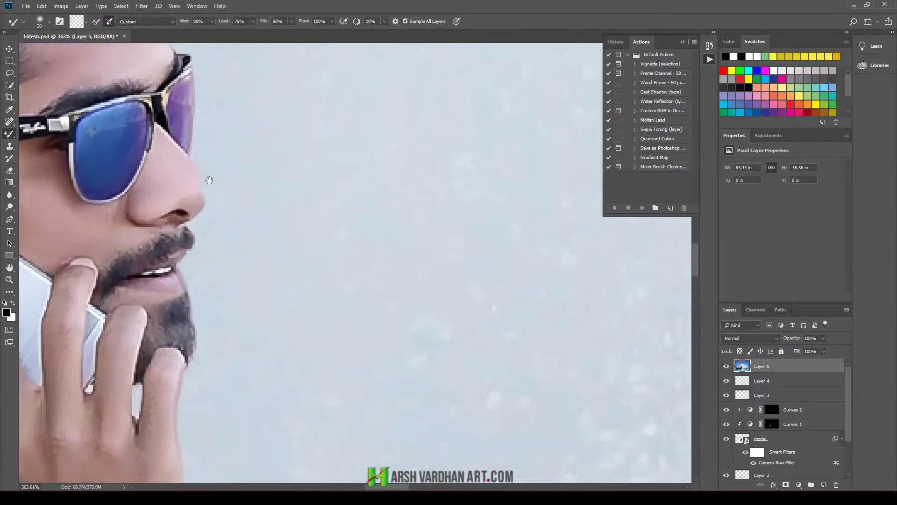
scroll(209, 181, "up", 3)
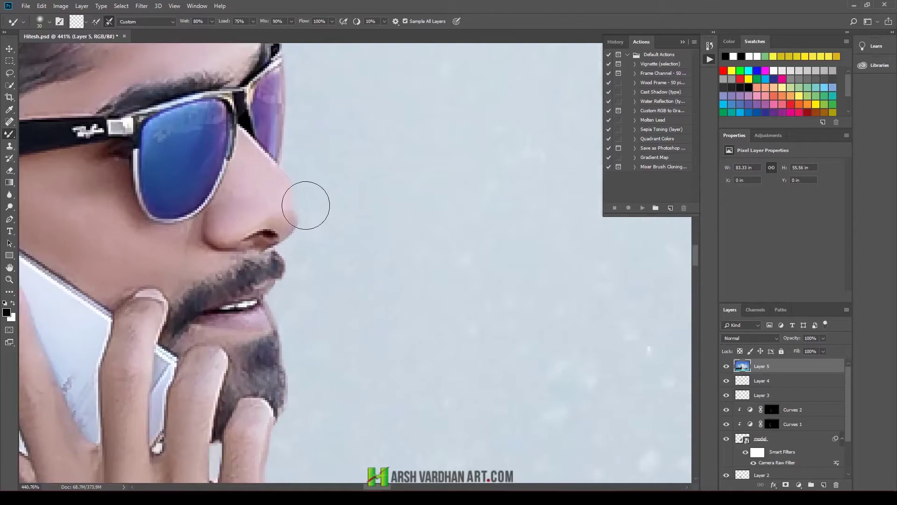
Lasso the tip of the man's nose and feather the selection by 2 pixels.
key("l")
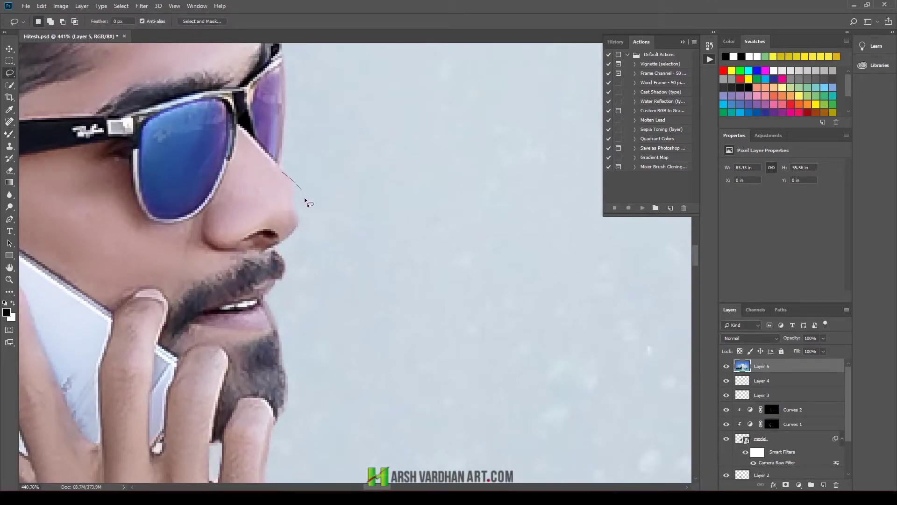
left_click_drag(304, 216, 280, 174)
left_click(121, 6)
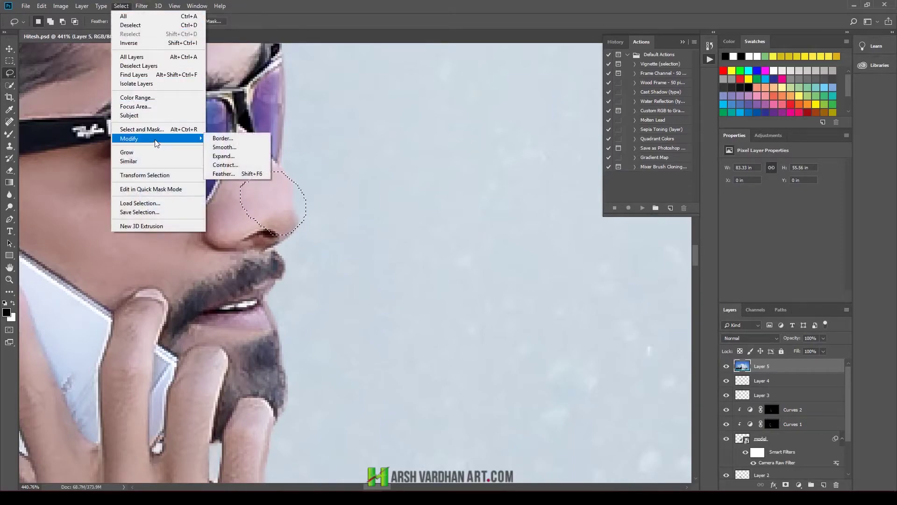
mouse_move(129, 138)
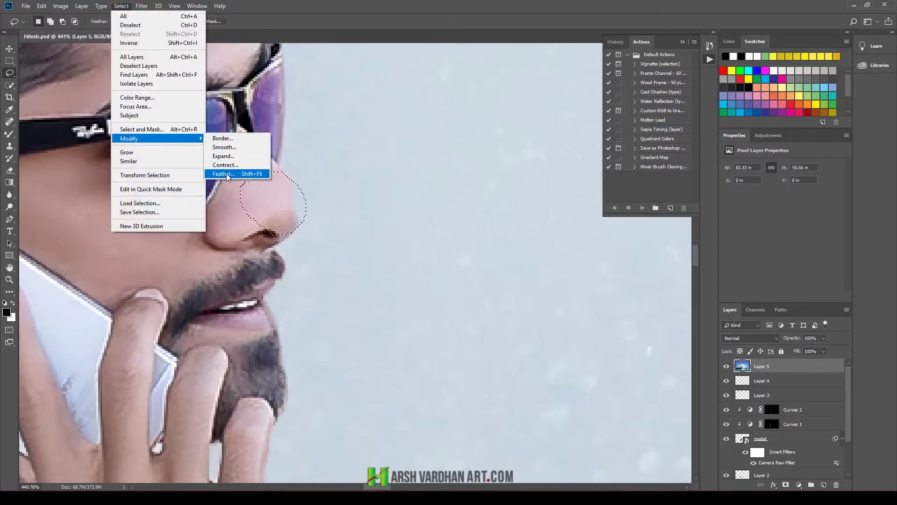
left_click(228, 173)
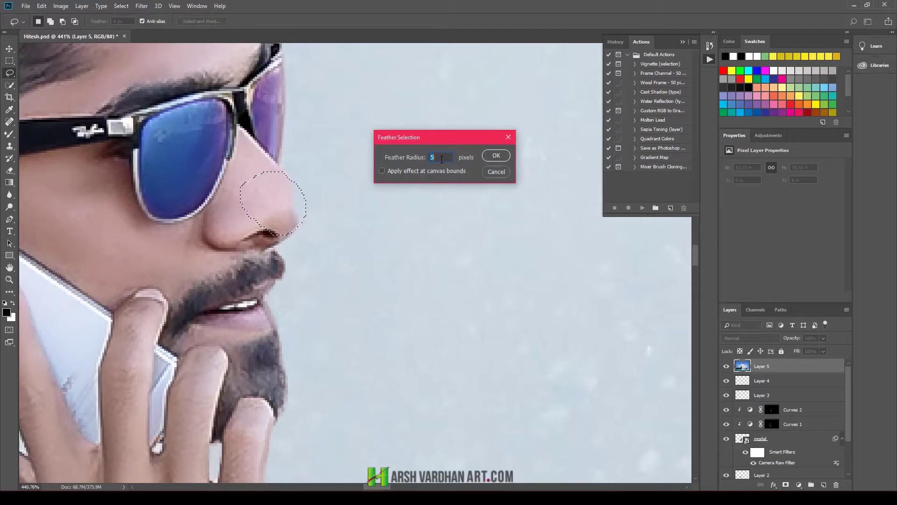
type("2")
left_click(487, 155)
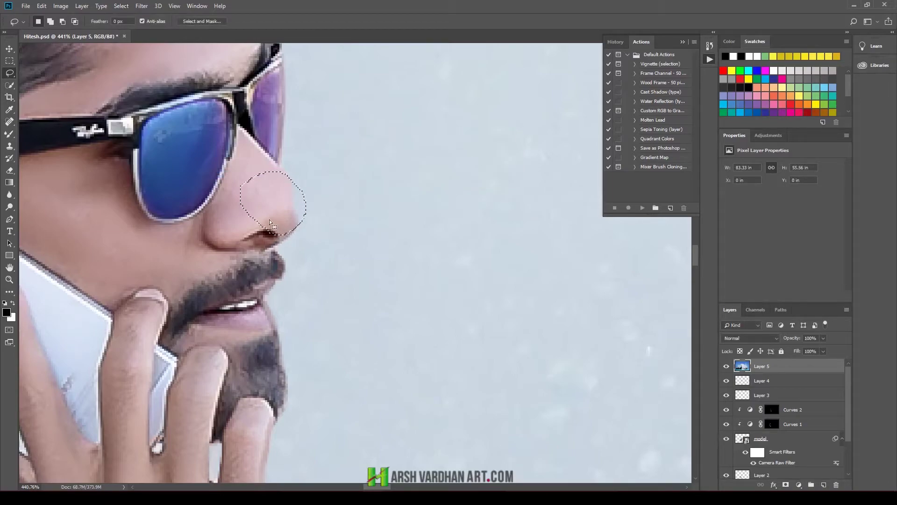
left_click(10, 146)
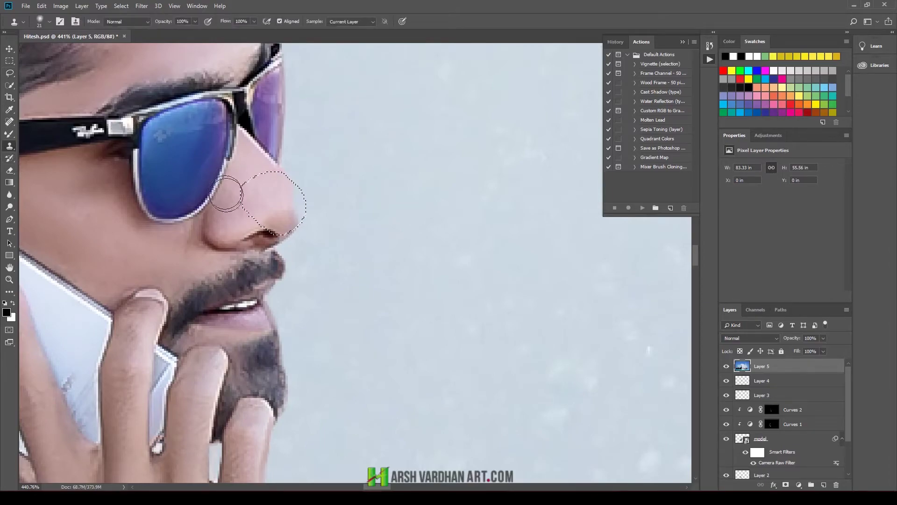
Clone skin over the nose tip with a small Clone Stamp at 30% opacity sampling All Layers.
key("3")
key("bracketleft")
key("bracketleft")
key("bracketleft")
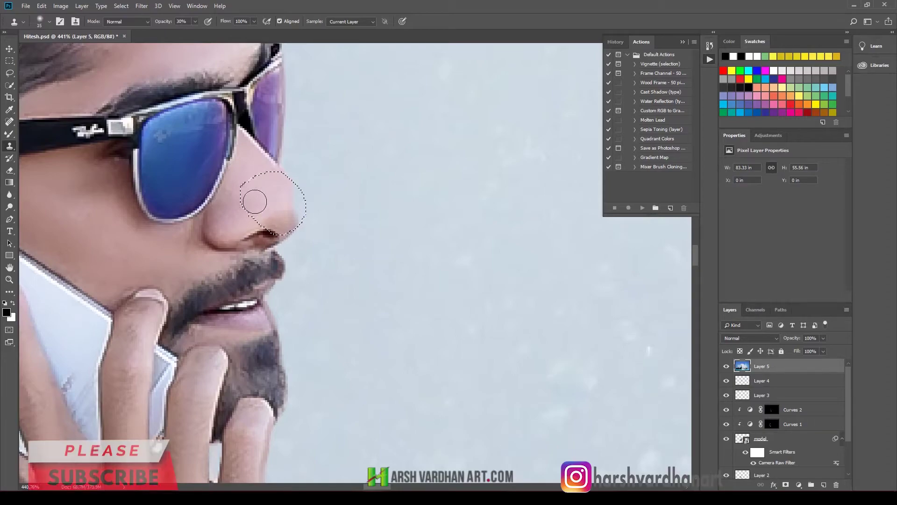
key("bracketleft")
key("bracketleft")
key("bracketleft")
left_click(361, 22)
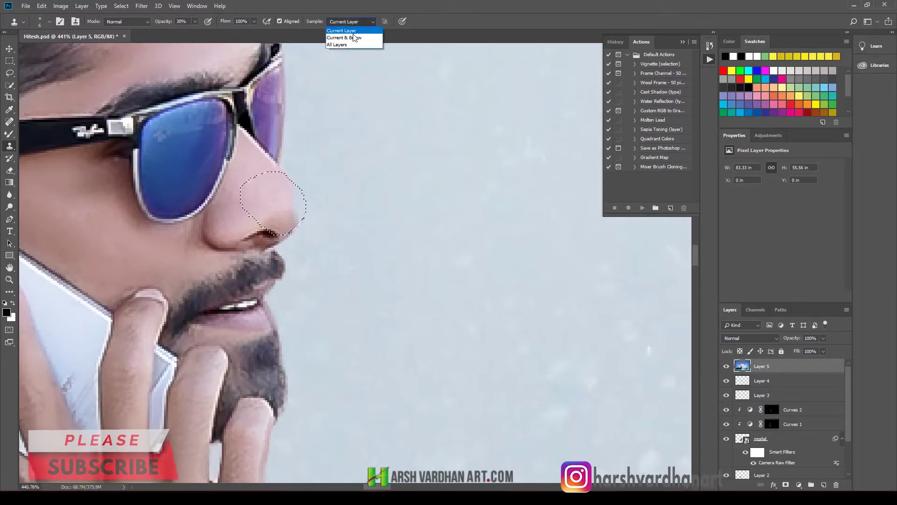
left_click(343, 46)
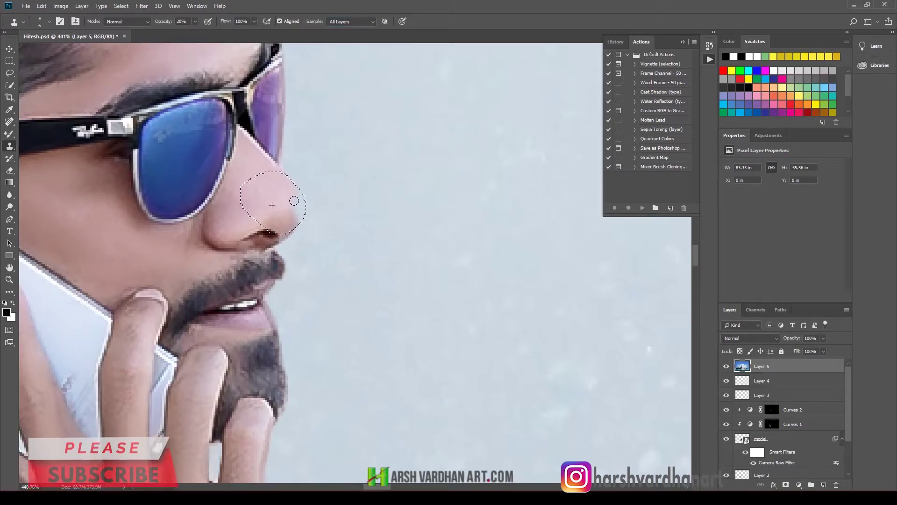
mouse_move(291, 201)
left_mouse_down()
mouse_move(294, 192)
mouse_move(293, 220)
mouse_move(303, 213)
left_mouse_up()
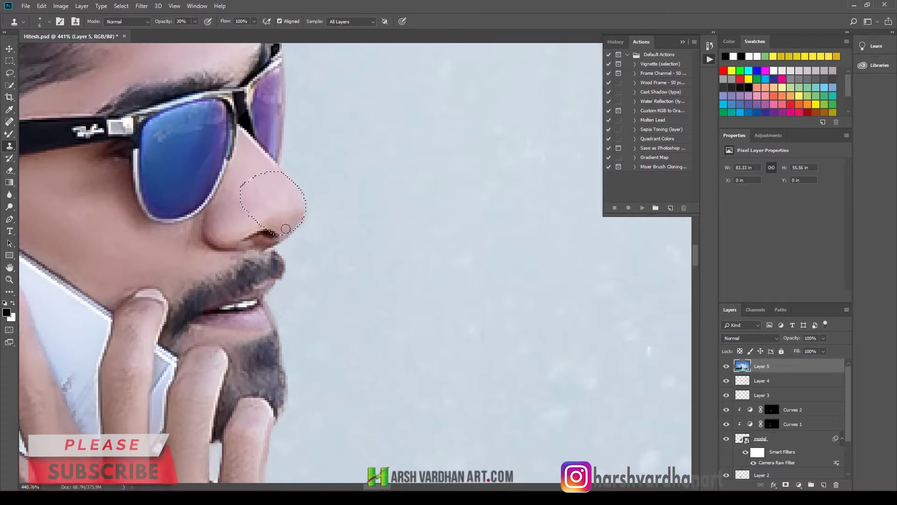
Deselect the nose and save Hitesh.psd.
key("ctrl+d")
scroll(314, 243, "down", 3)
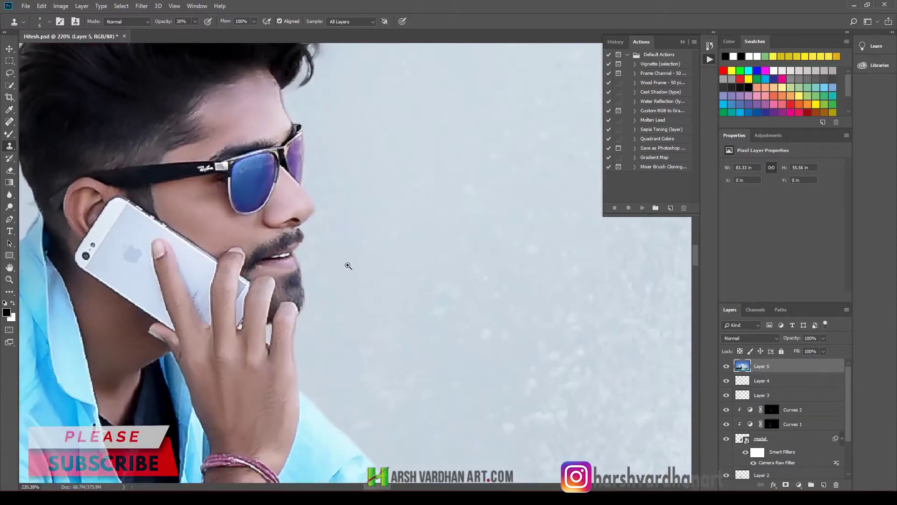
scroll(286, 273, "down", 1)
scroll(287, 268, "down", 1)
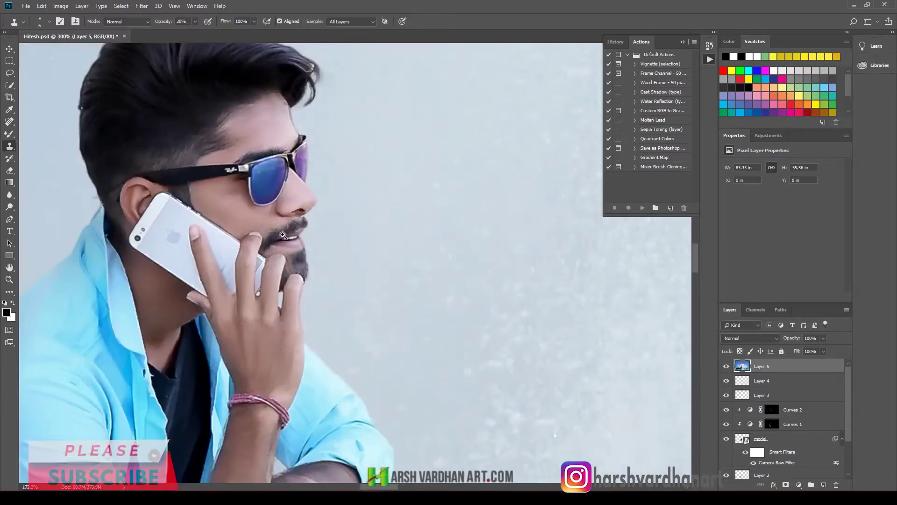
scroll(289, 262, "down", 2)
scroll(289, 258, "down", 2)
scroll(290, 255, "down", 1)
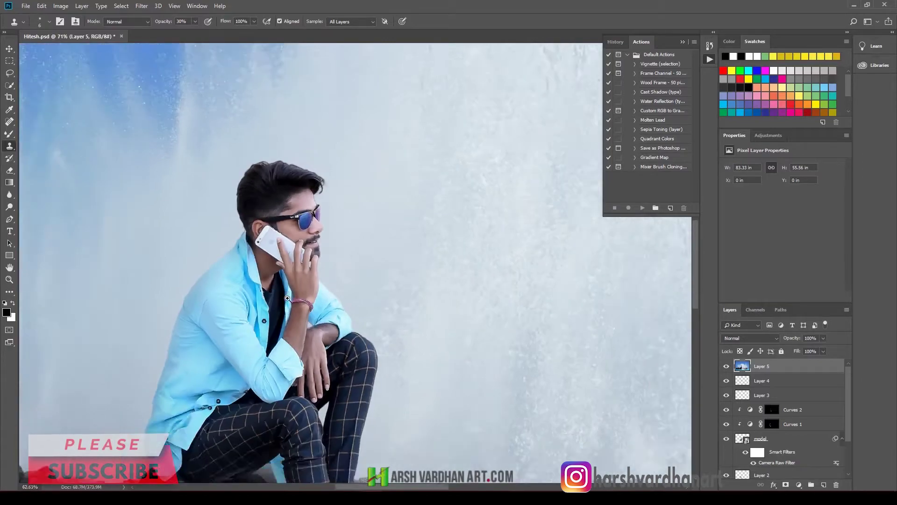
scroll(294, 248, "down", 1)
scroll(298, 240, "up", 1)
scroll(275, 269, "down", 2)
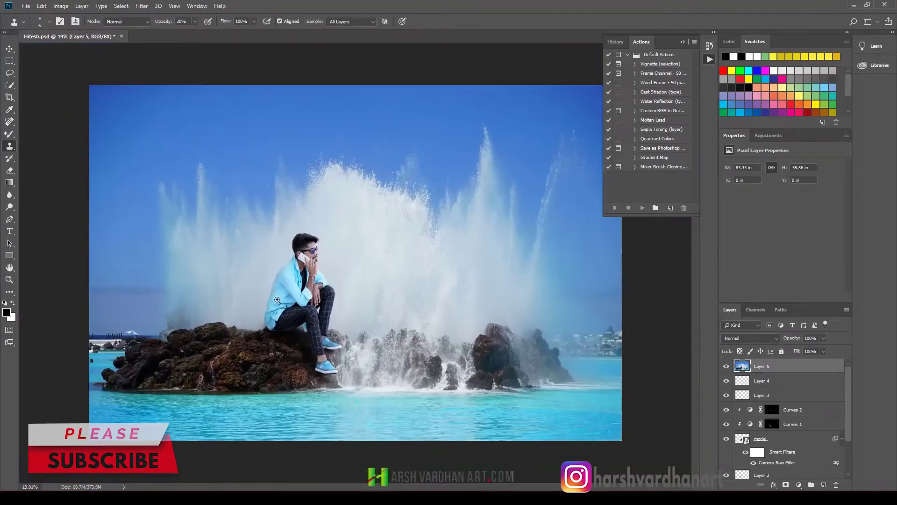
key("ctrl+s")
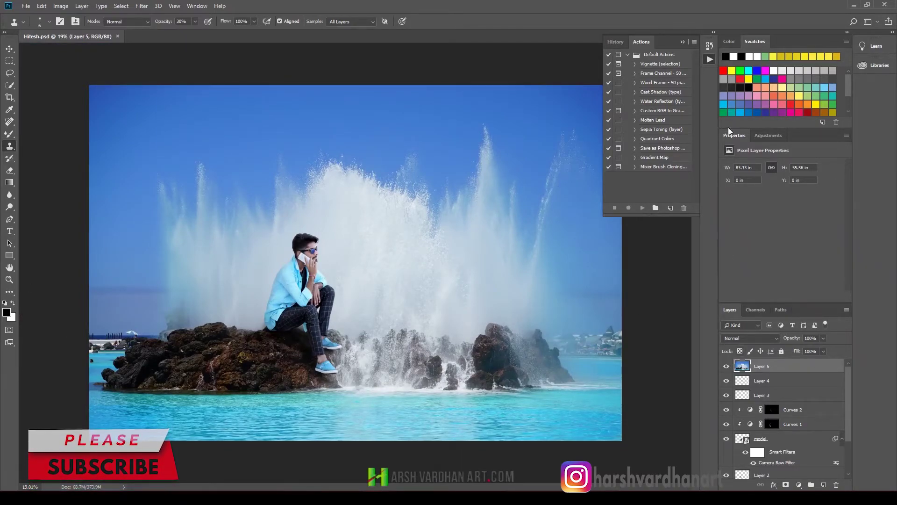
Hide the History panel, stamp visible layers into Layer 6, and purge all cached memory.
left_click(709, 59)
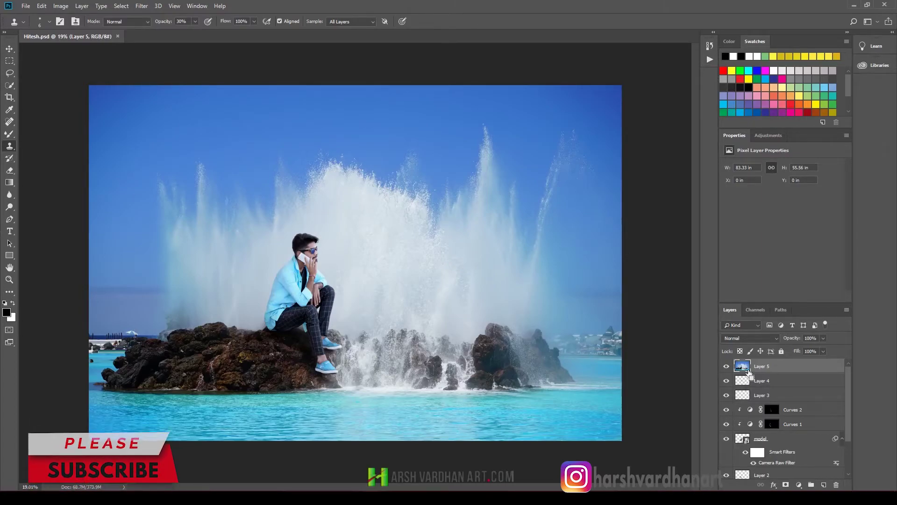
key("ctrl+alt+shift+e")
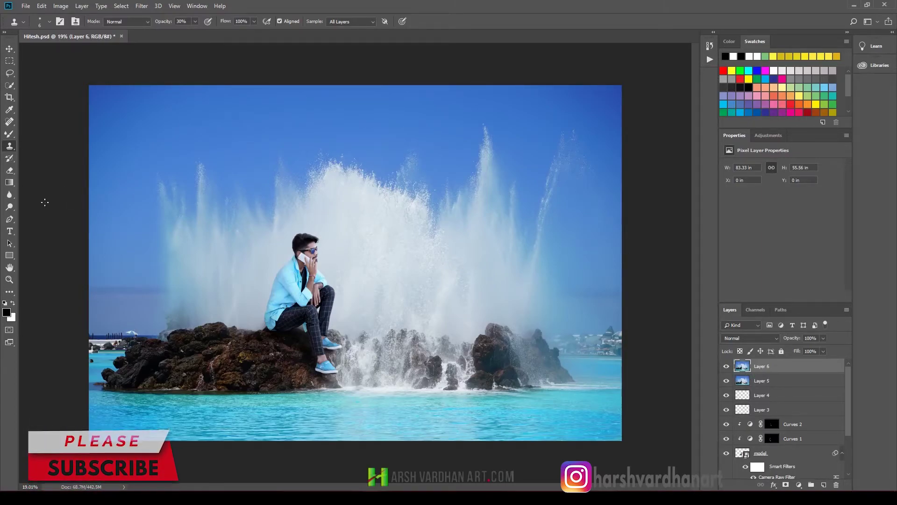
left_click(42, 6)
mouse_move(50, 274)
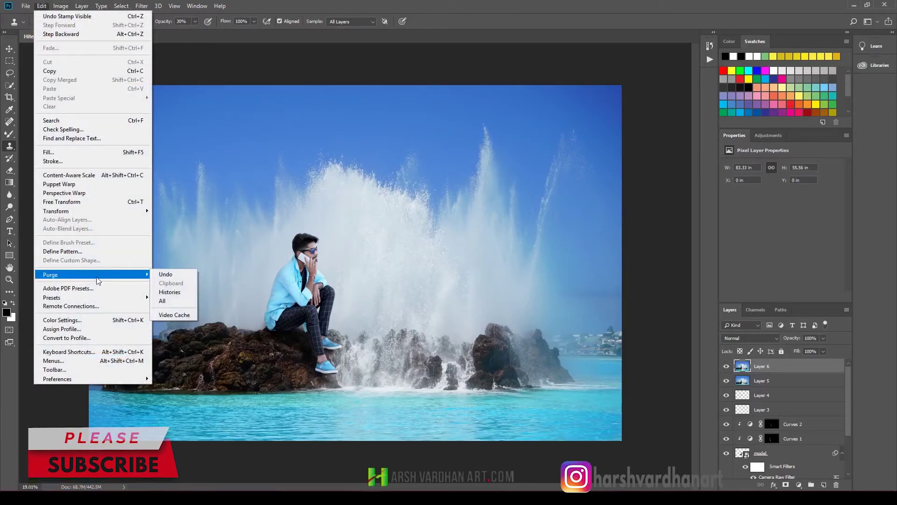
left_click(169, 300)
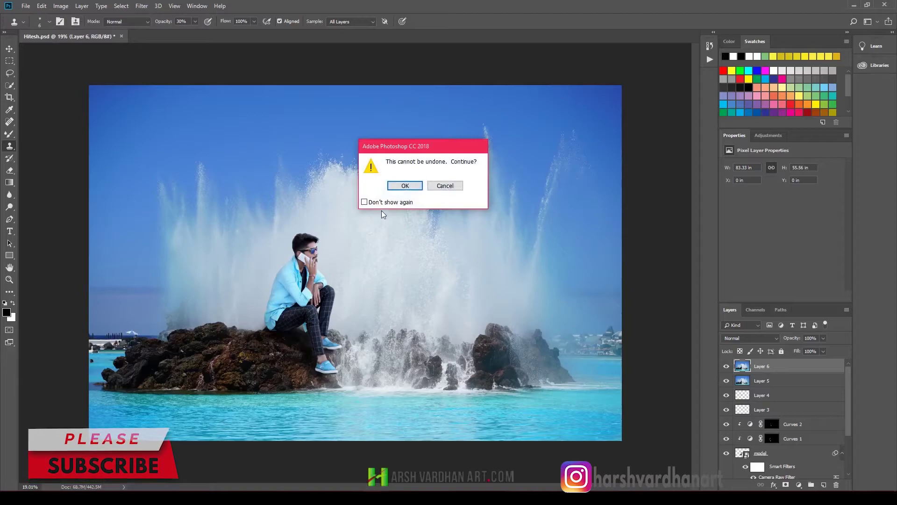
left_click(405, 185)
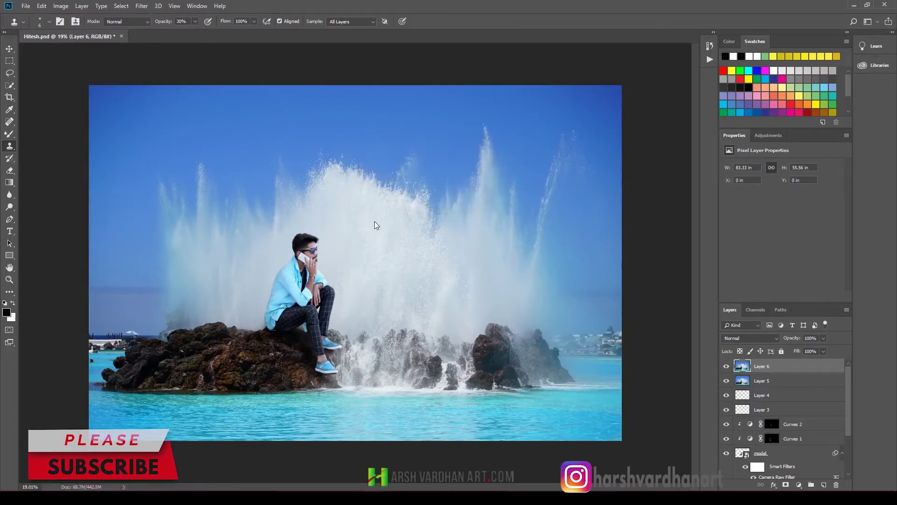
Save Hitesh.psd and browse the Filter menu without applying anything.
key("ctrl+s")
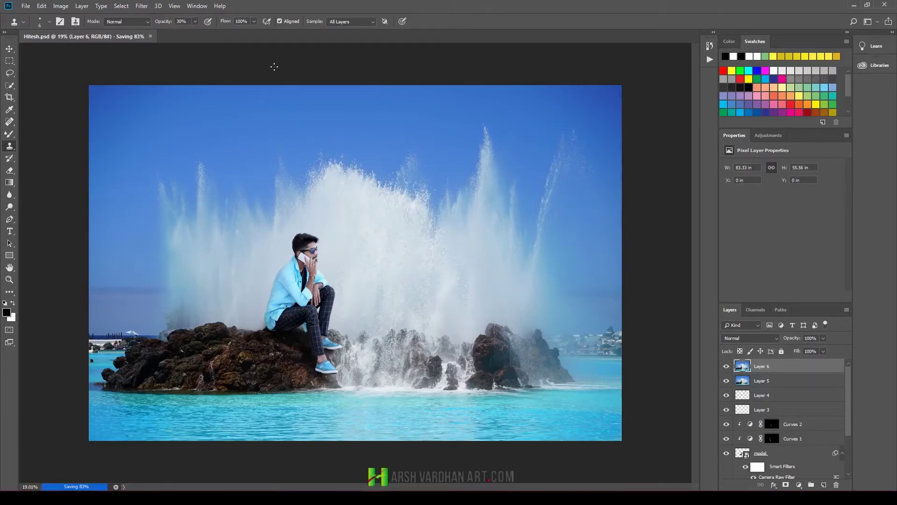
left_click(142, 5)
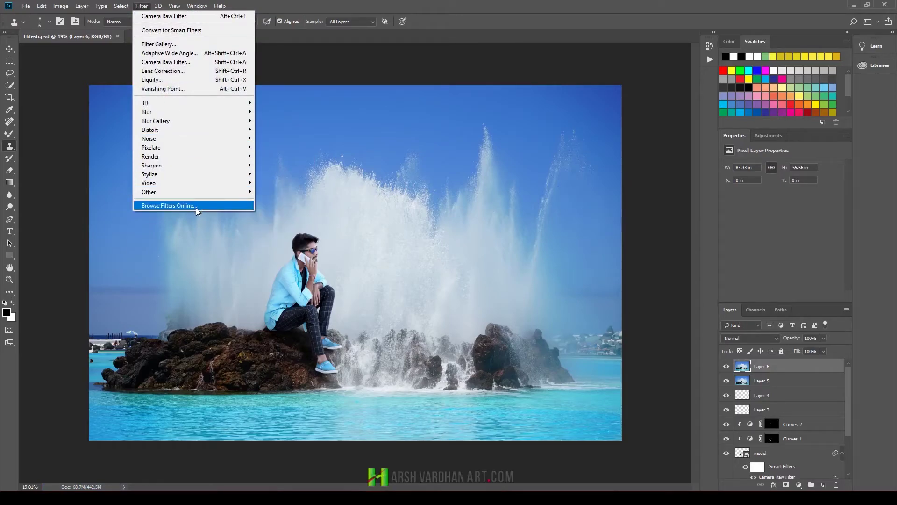
mouse_move(148, 192)
left_click(660, 277)
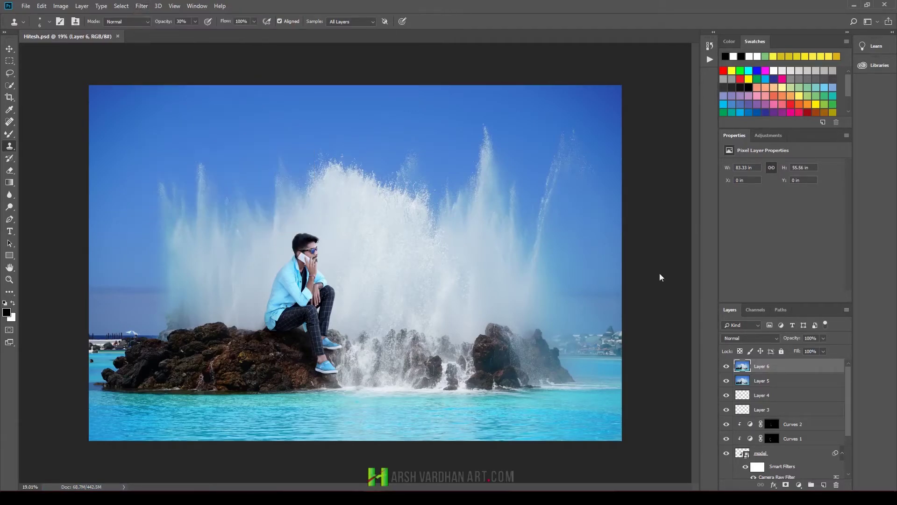
Add a Color Balance adjustment layer and nudge its midtones toward cyan, blue and green.
left_click(769, 135)
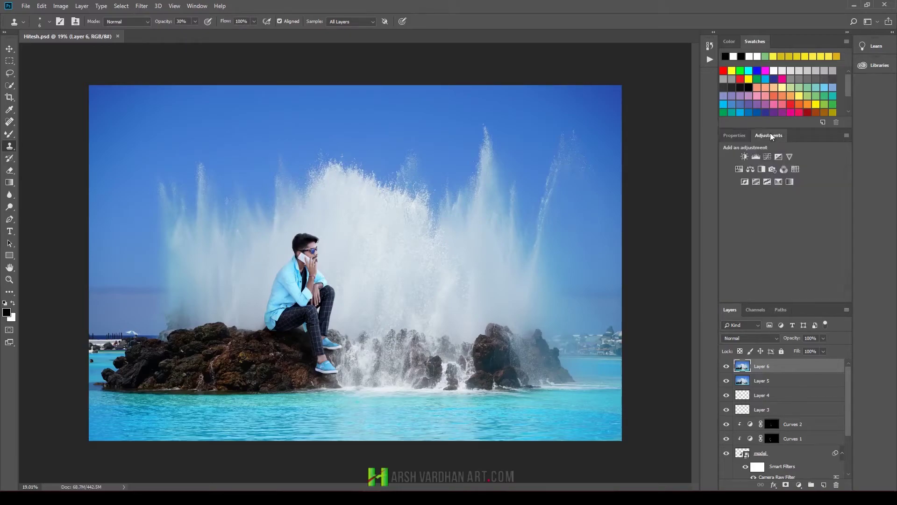
left_click(750, 170)
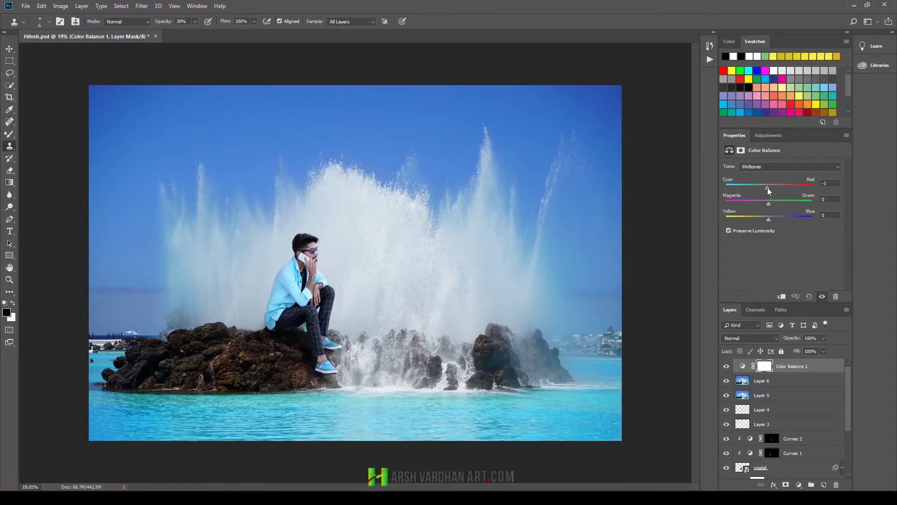
left_click_drag(768, 187, 766, 187)
left_click(770, 219)
left_click(770, 201)
Retint the shadows and shift the highlights slightly toward cyan, magenta and blue.
left_click(767, 167)
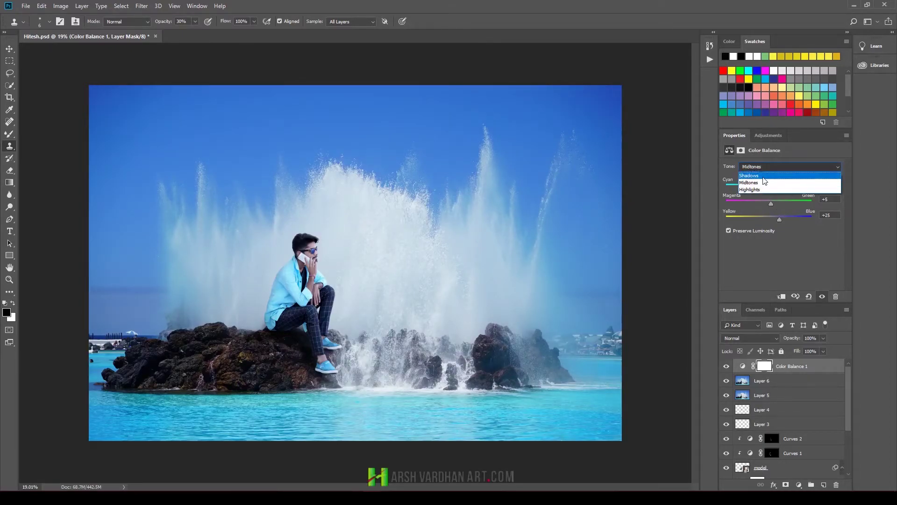
left_click(765, 173)
left_click_drag(770, 218, 764, 189)
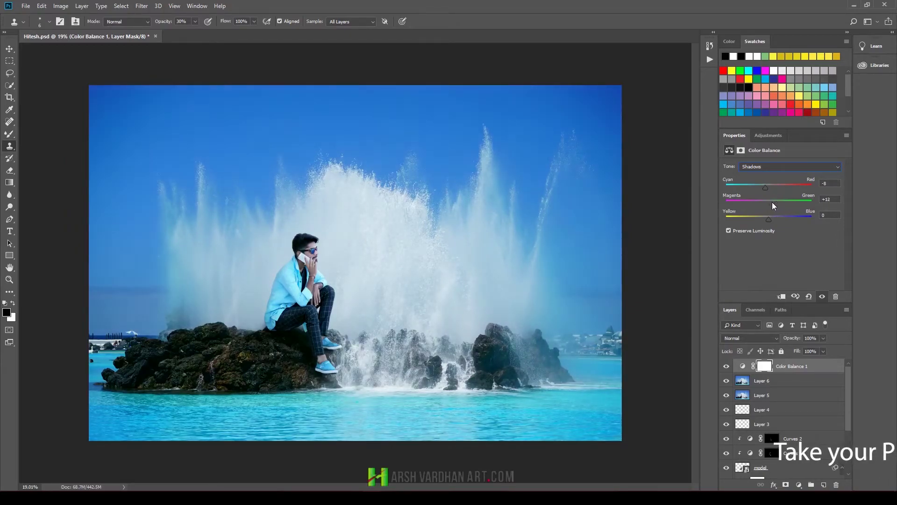
left_click(762, 167)
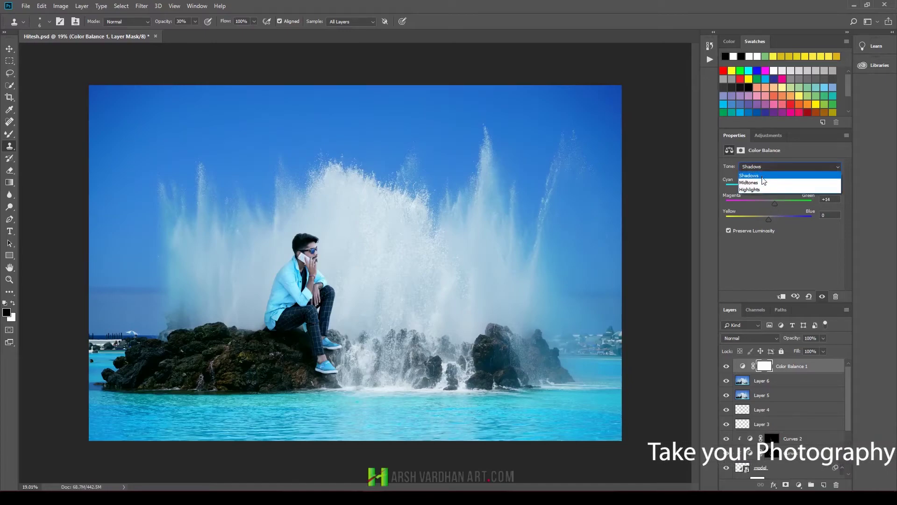
left_click(758, 187)
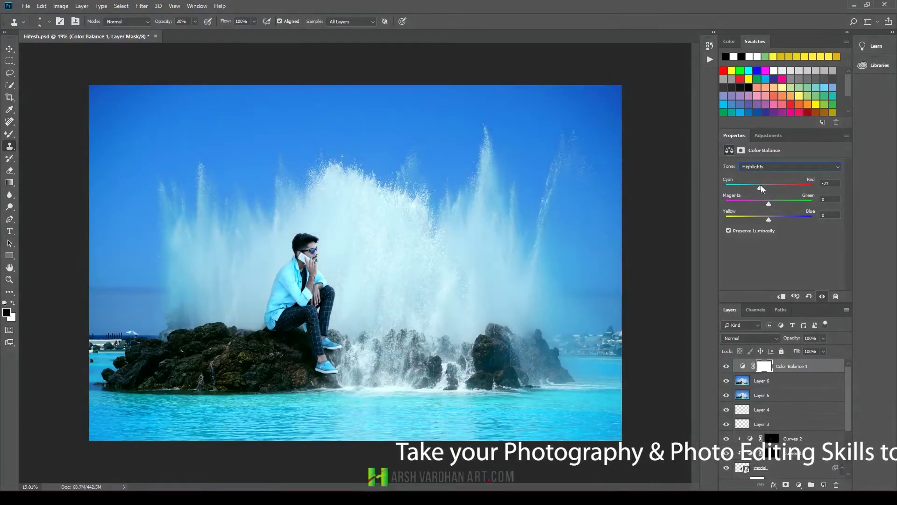
left_click_drag(764, 188, 769, 188)
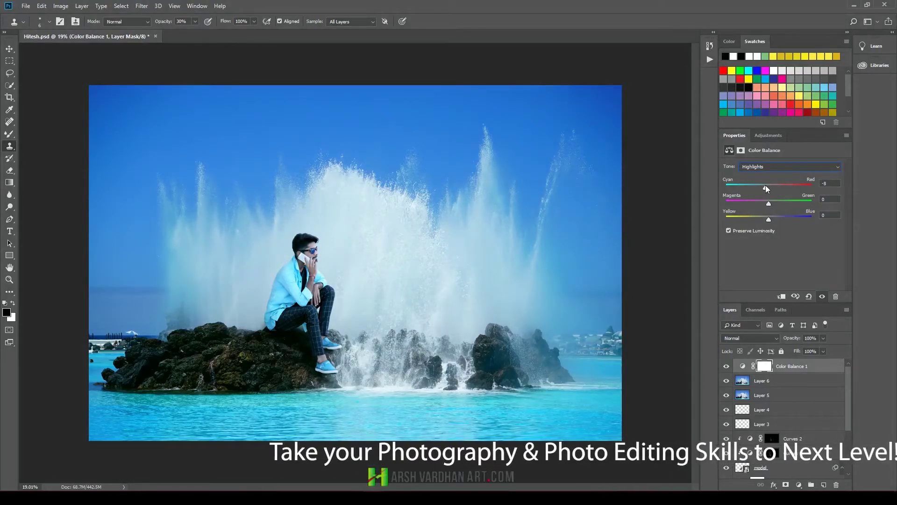
left_click_drag(769, 204, 772, 218)
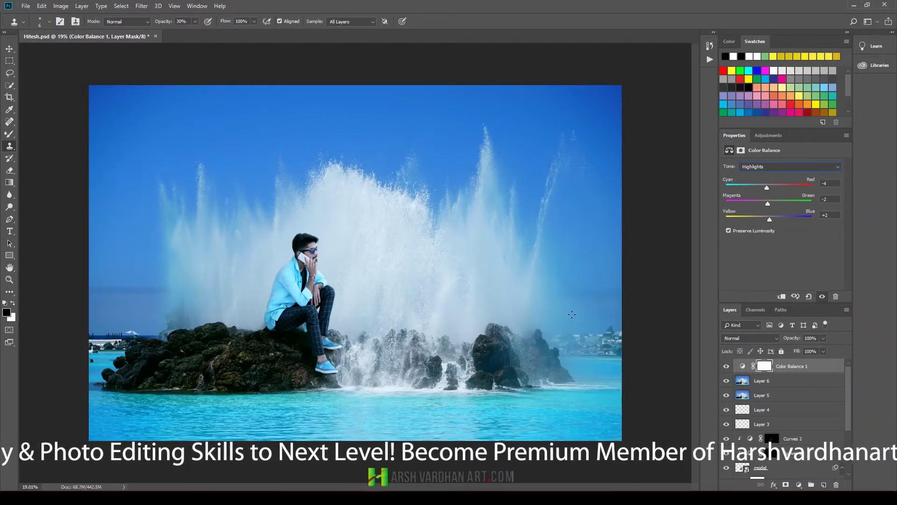
mouse_move(304, 278)
left_mouse_down()
mouse_move(377, 291)
mouse_move(482, 386)
mouse_move(406, 348)
left_mouse_up()
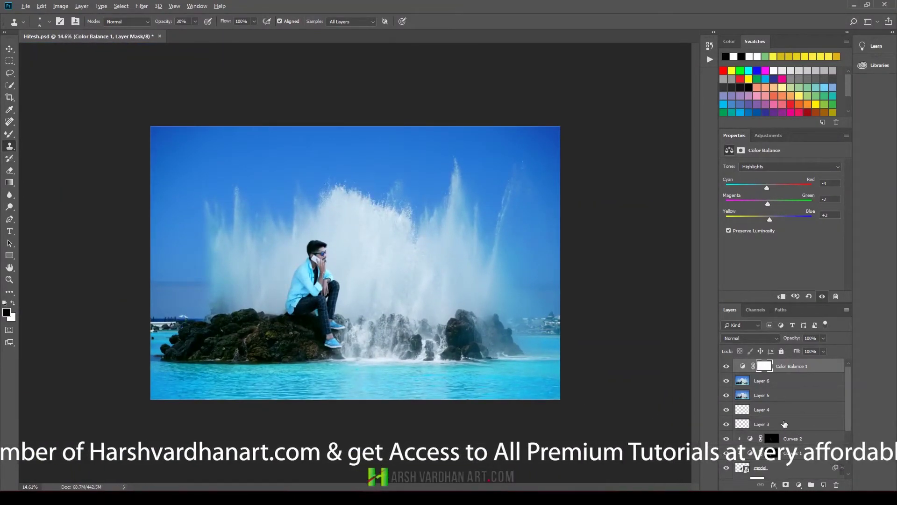
Stamp visible layers into Layer 7, blend it in Linear Light, and apply a 1.2-pixel High Pass.
key("ctrl+shift+alt+e")
left_click(760, 338)
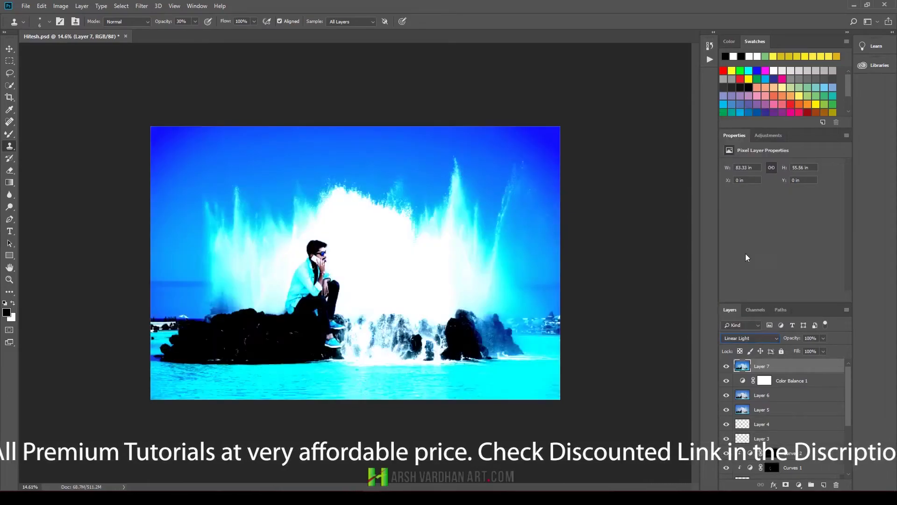
left_click(142, 5)
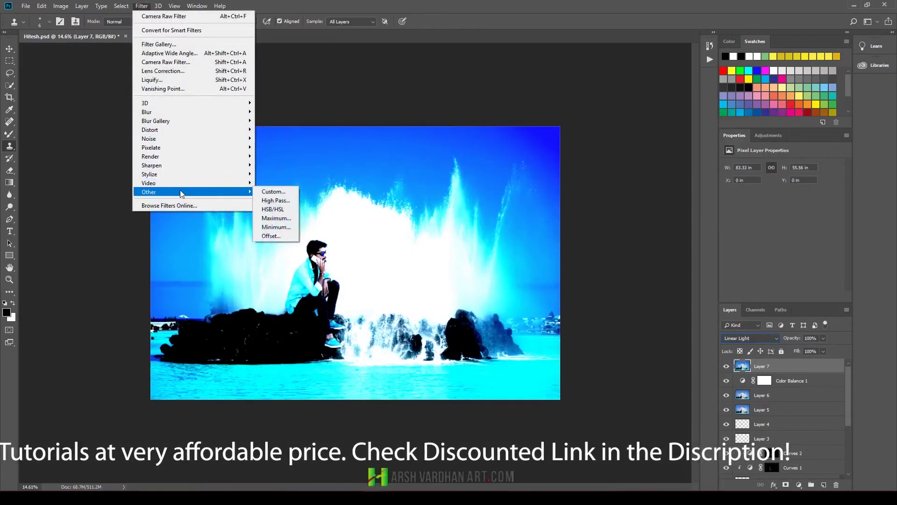
left_click(270, 200)
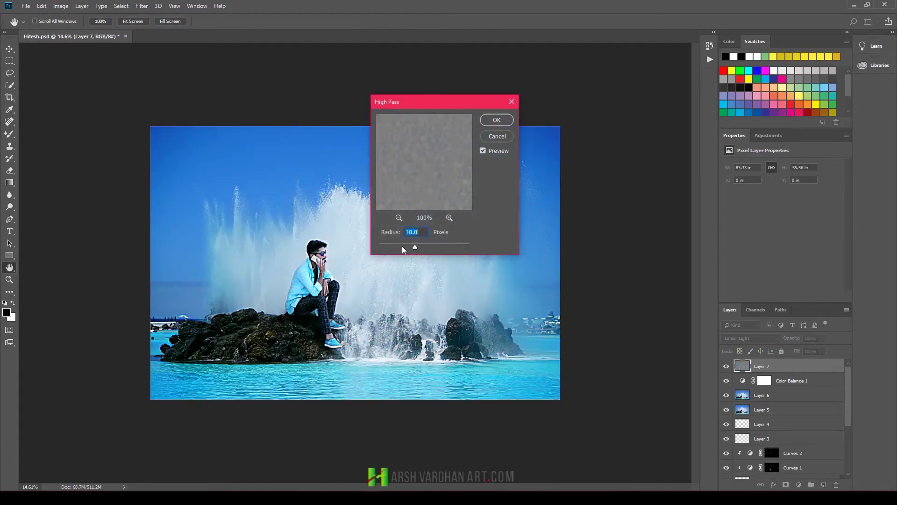
type("1")
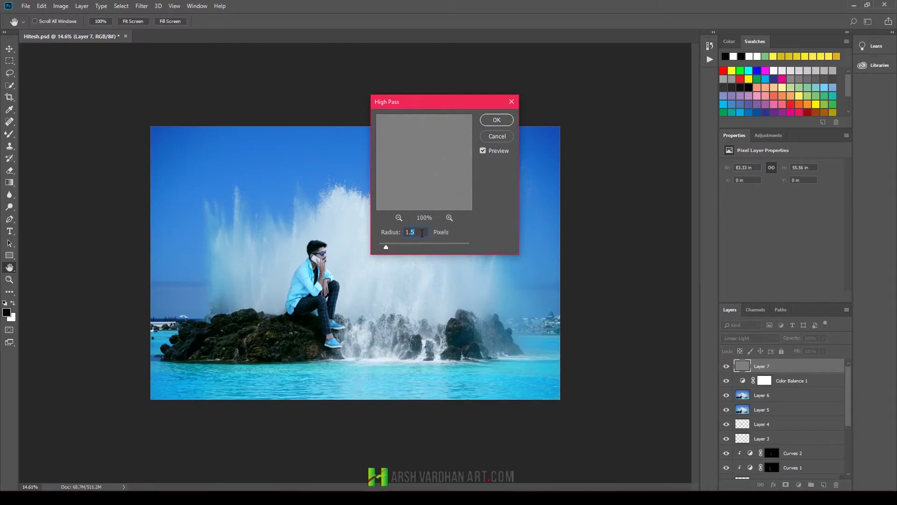
left_click(497, 120)
key("s")
left_click_drag(364, 272, 449, 342)
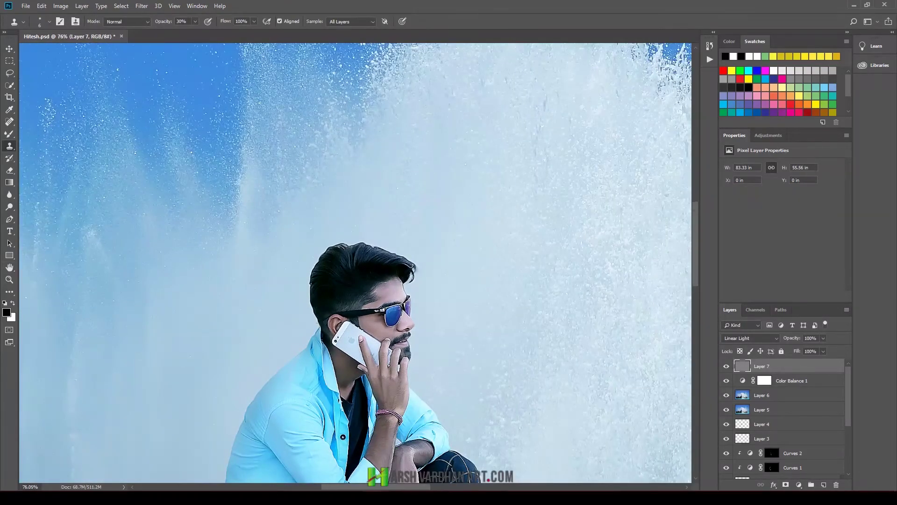
Give Layer 7 a black layer mask and set its blend mode to Vivid Light.
left_click(787, 484, "alt")
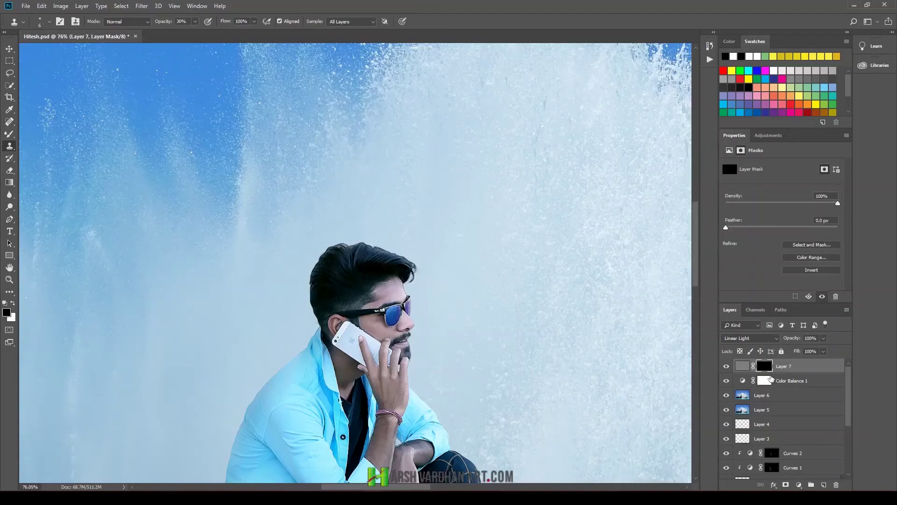
left_click(743, 366)
left_click(749, 337)
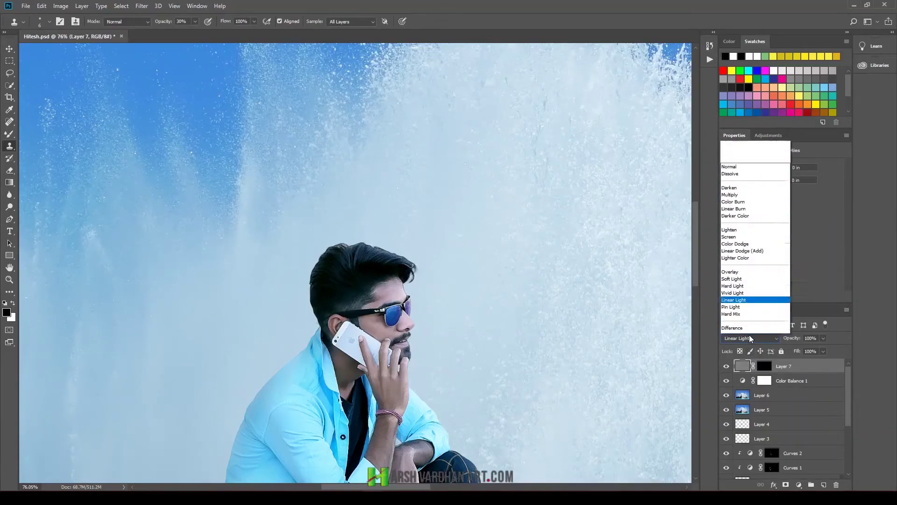
left_click(736, 239)
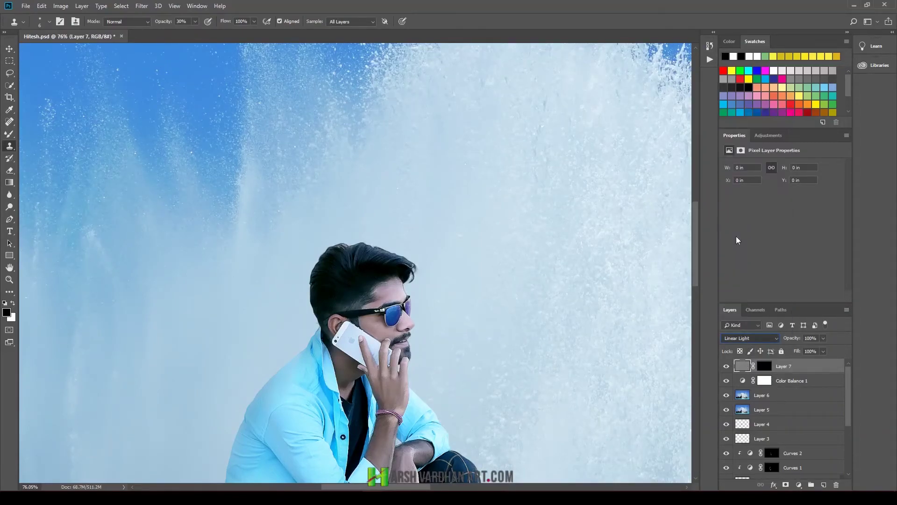
left_click(764, 366)
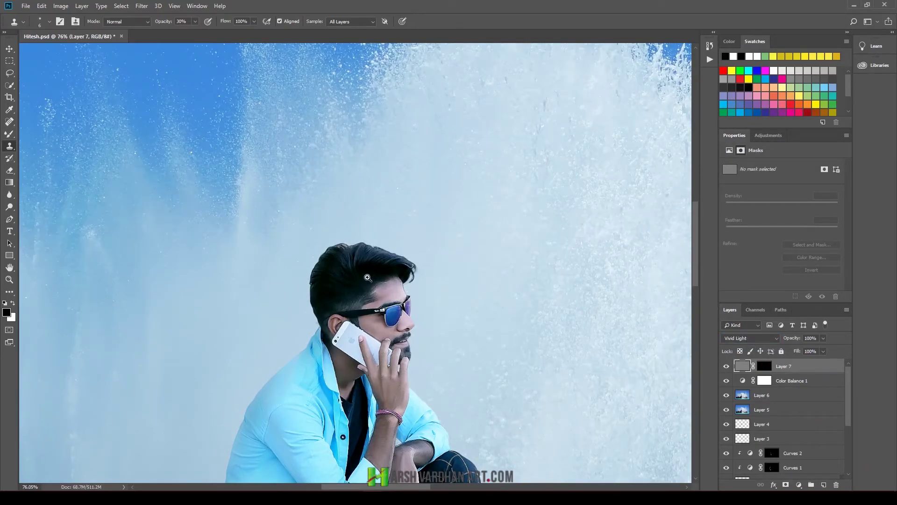
Ready the Brush Tool with white on the mask and pan down to the legs and rocks.
key("b")
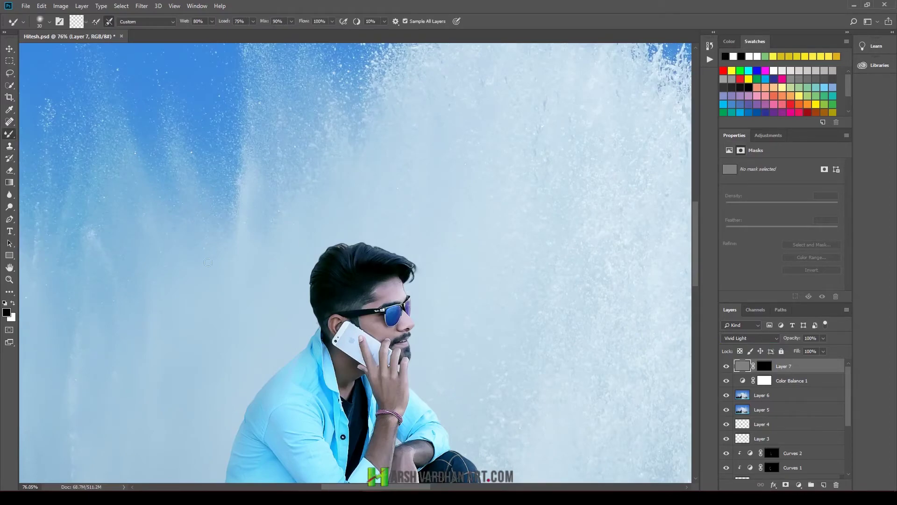
right_click(8, 136)
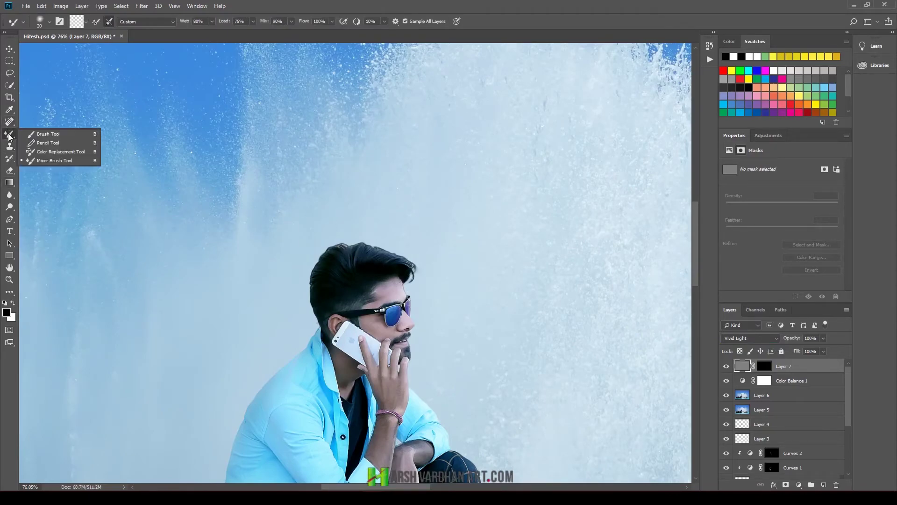
left_click(38, 136)
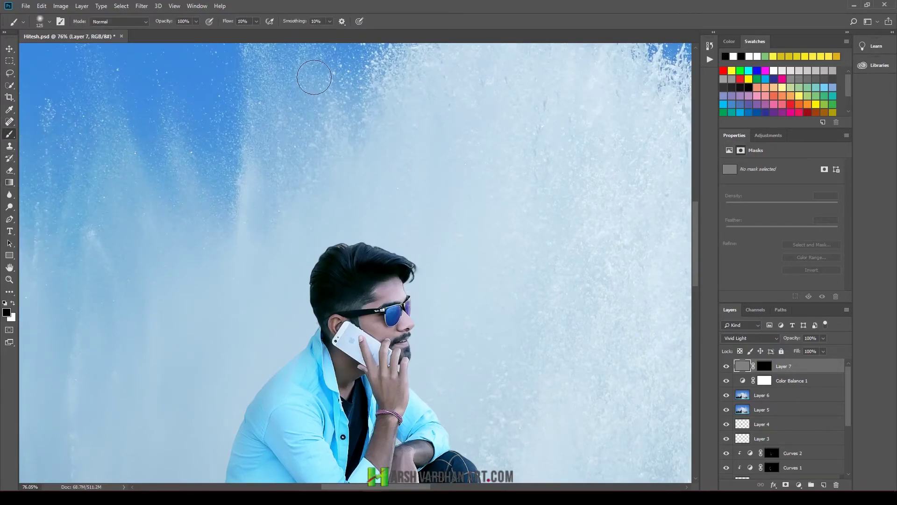
left_click(13, 303)
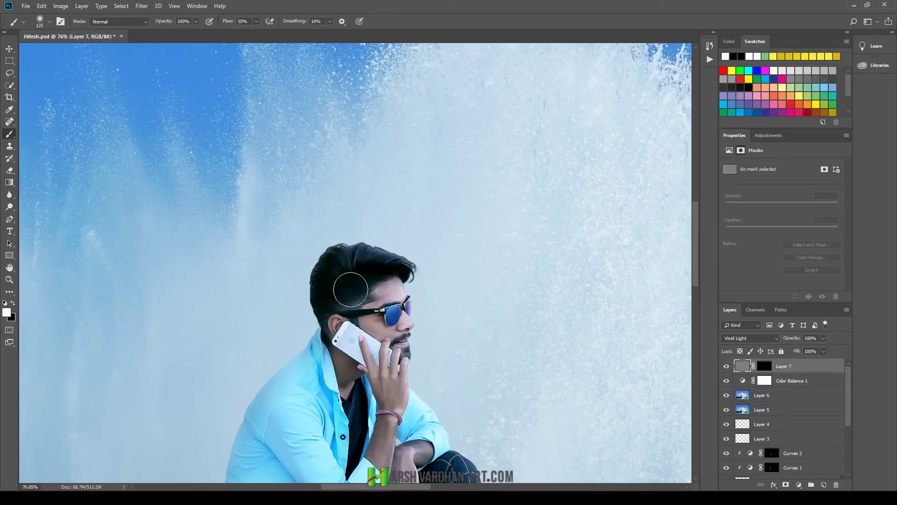
left_click_drag(348, 411, 343, 267)
scroll(344, 267, "down", 2)
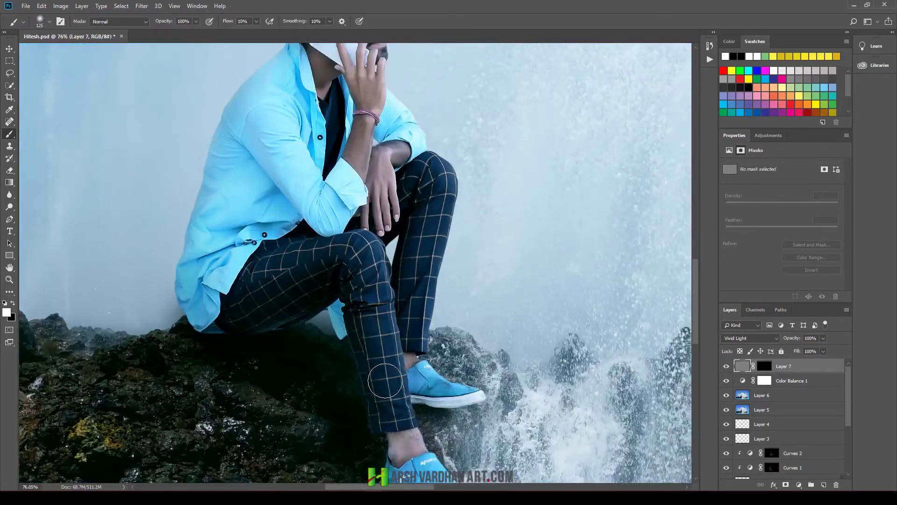
scroll(376, 351, "down", 3)
scroll(376, 351, "down", 1)
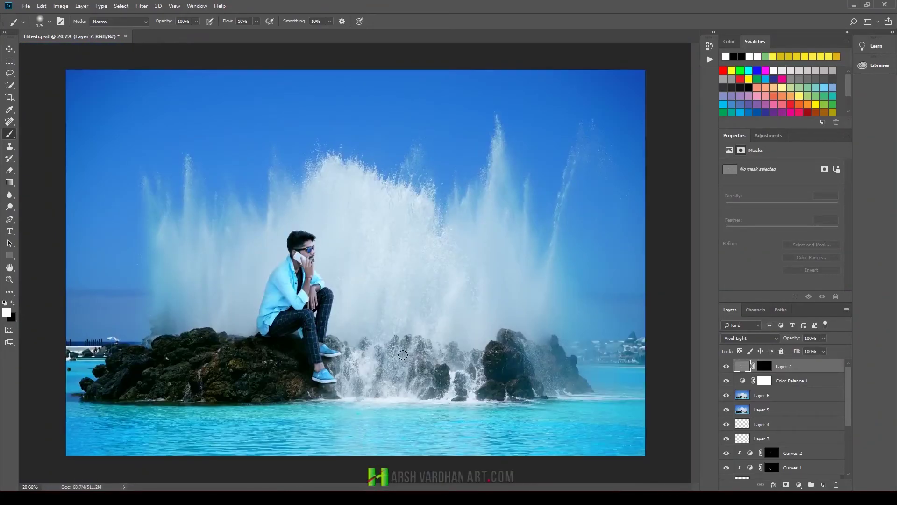
Enlarge the brush to 400 pixels and save Hitesh.psd.
key("bracketright")
key("bracketright")
key("bracketright")
scroll(462, 292, "down", 1)
scroll(463, 291, "down", 2)
scroll(465, 293, "up", 1)
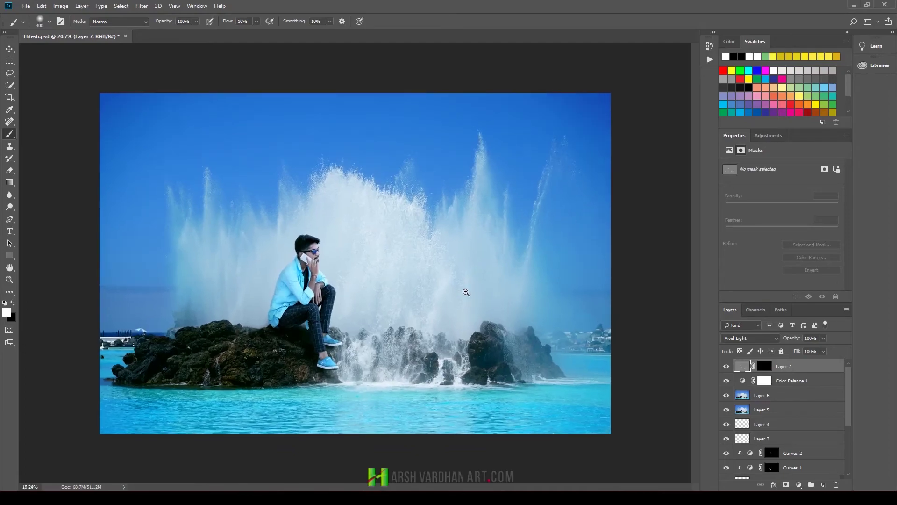
key("ctrl+s")
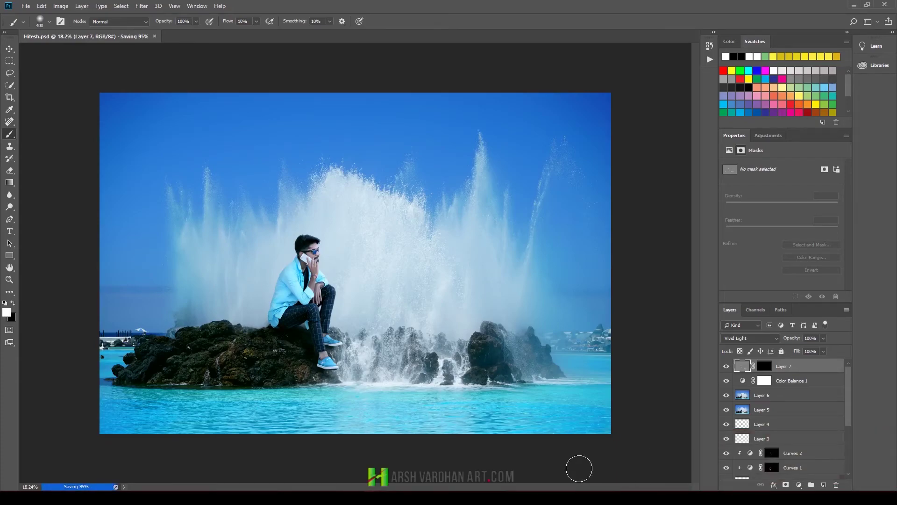
Select the edit layers from Layer 7 down to Layer 2 in the Layers panel.
scroll(791, 439, "down", 2)
scroll(792, 439, "down", 3)
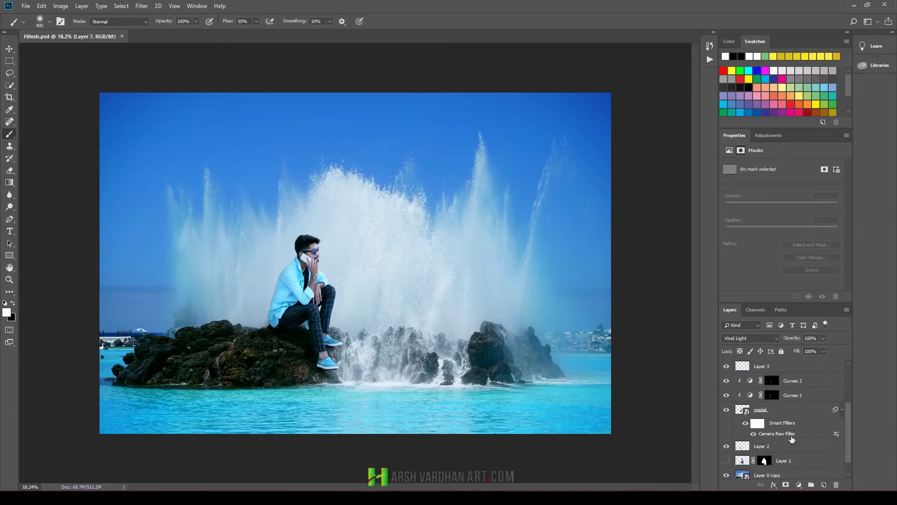
scroll(792, 438, "down", 1)
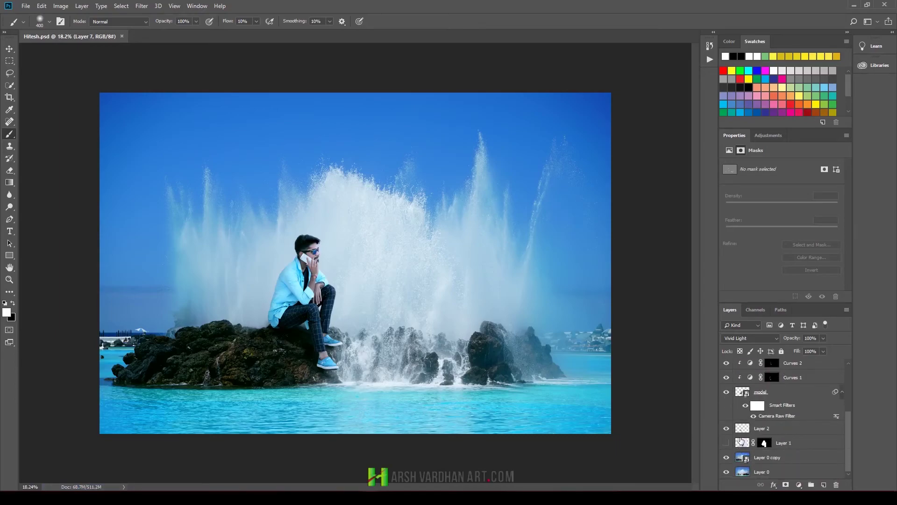
left_click(743, 431, "shift")
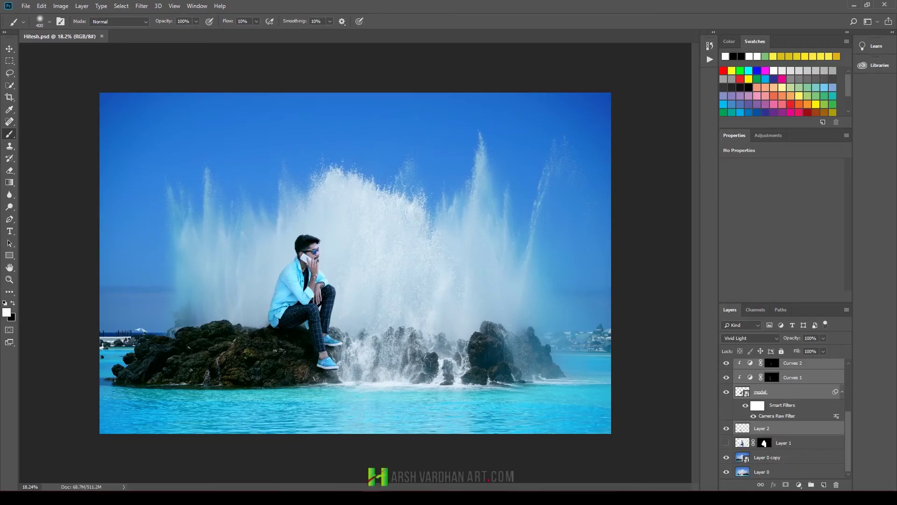
Group the edit layers into Group 1, toggle it for before/after, and save Hitesh.psd.
key("ctrl+g")
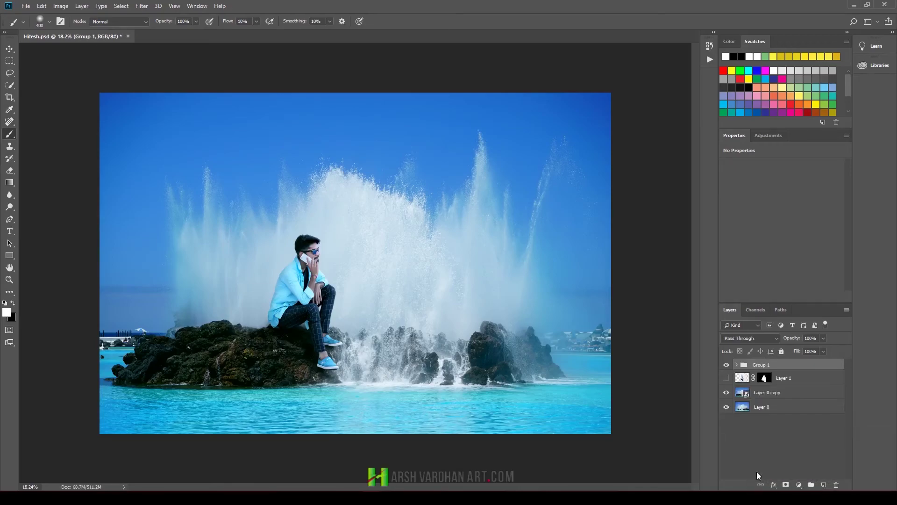
left_click(726, 365)
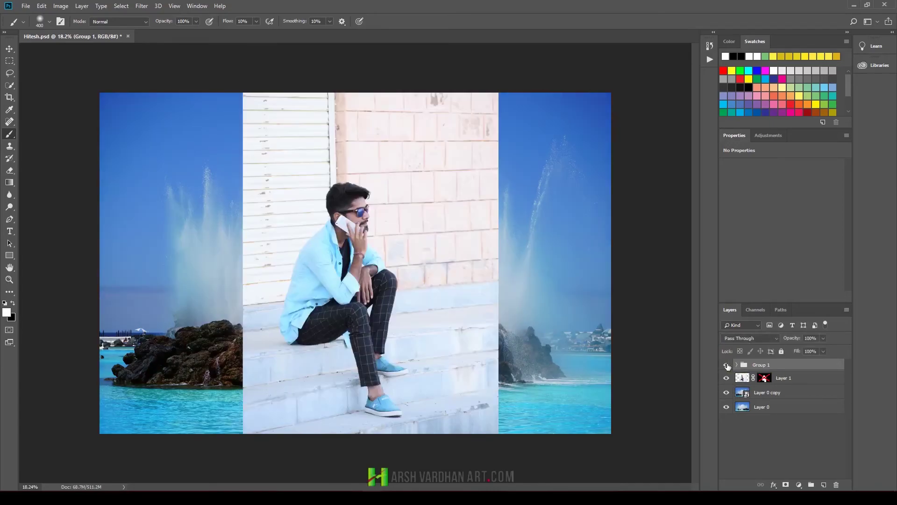
left_click(727, 365)
left_click(726, 365)
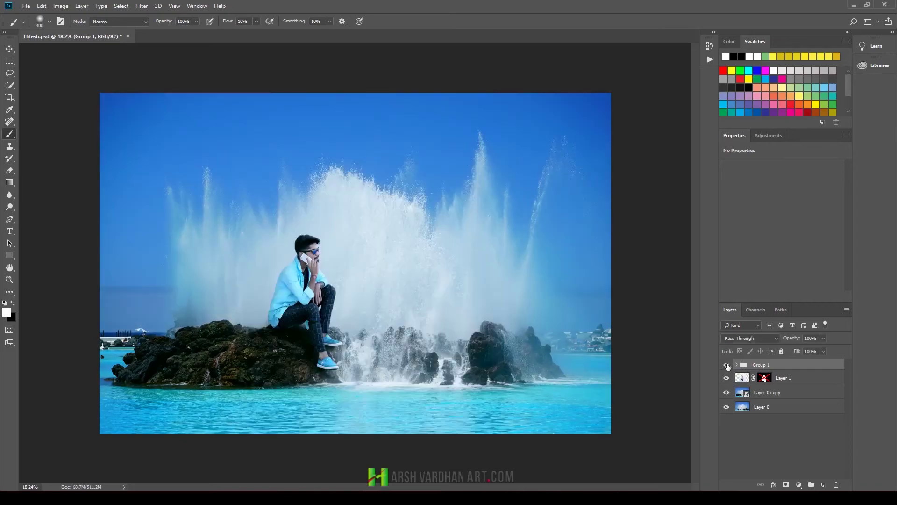
left_click(727, 365)
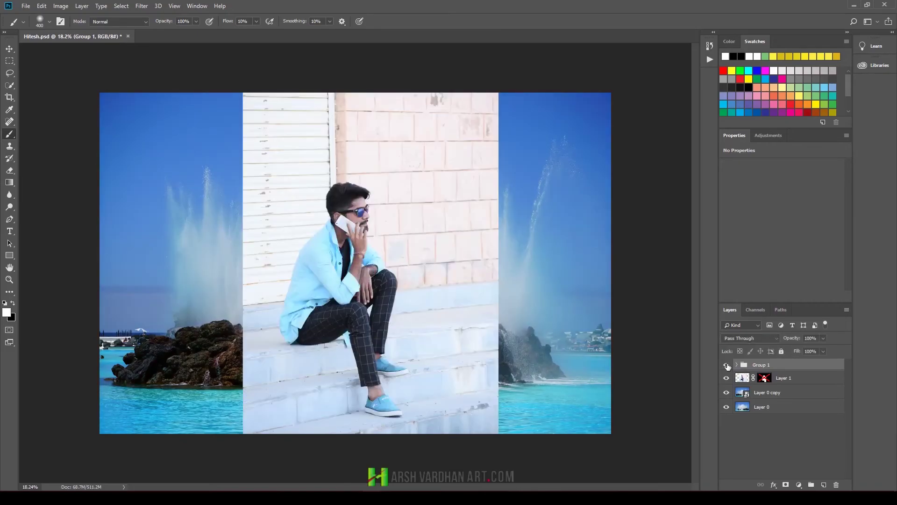
left_click(726, 365)
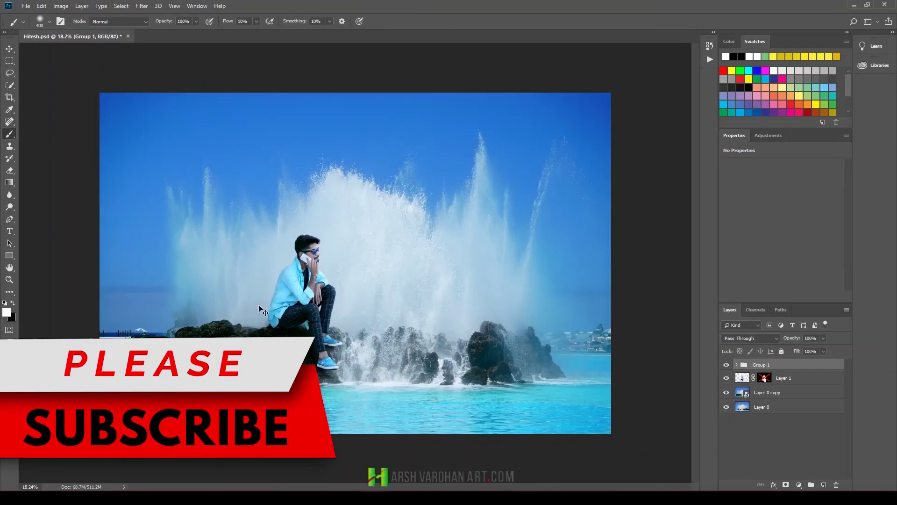
key("ctrl+s")
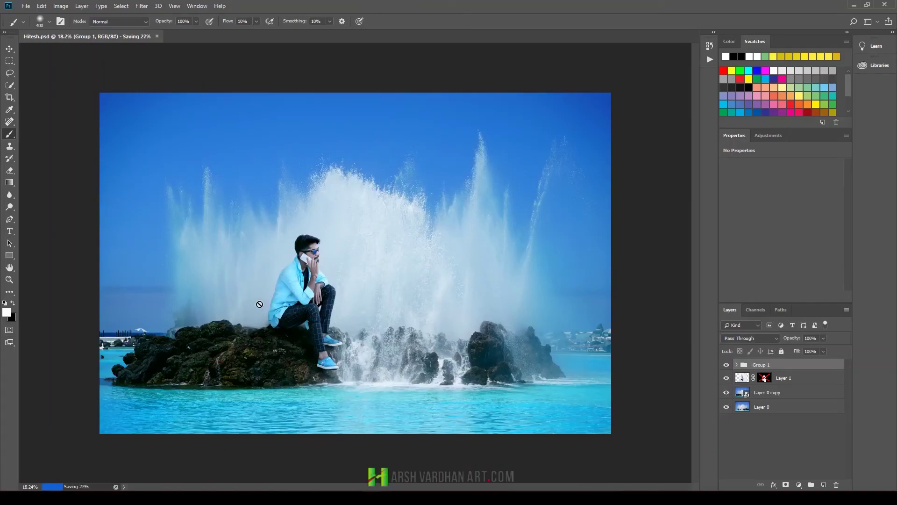